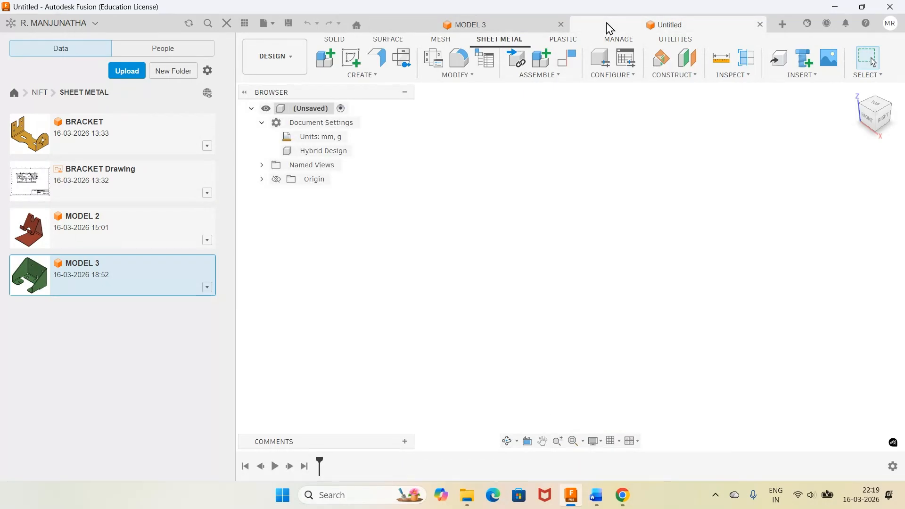
Step: Examine the finished MODEL 3 bracket from another angle and return to the untitled design
left_click(494, 28)
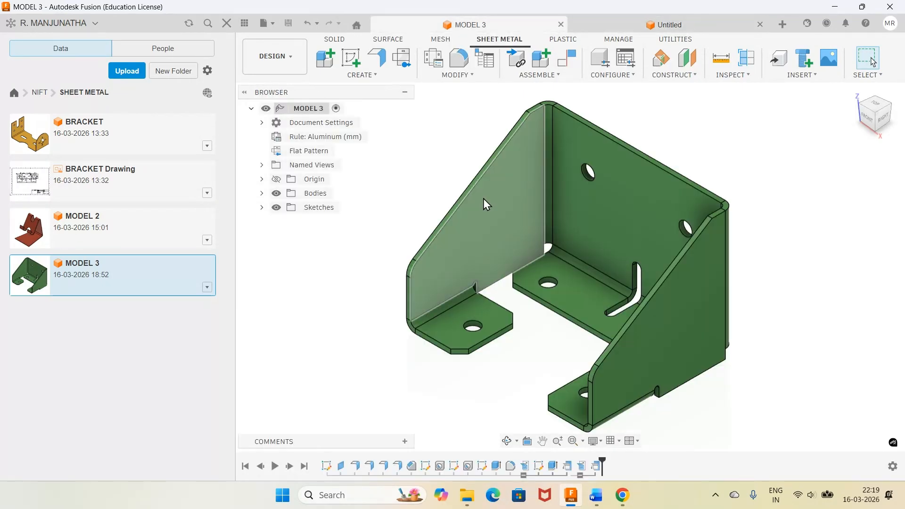
left_click(507, 440)
left_click_drag(527, 346, 551, 369)
right_click(550, 372)
left_click(527, 426)
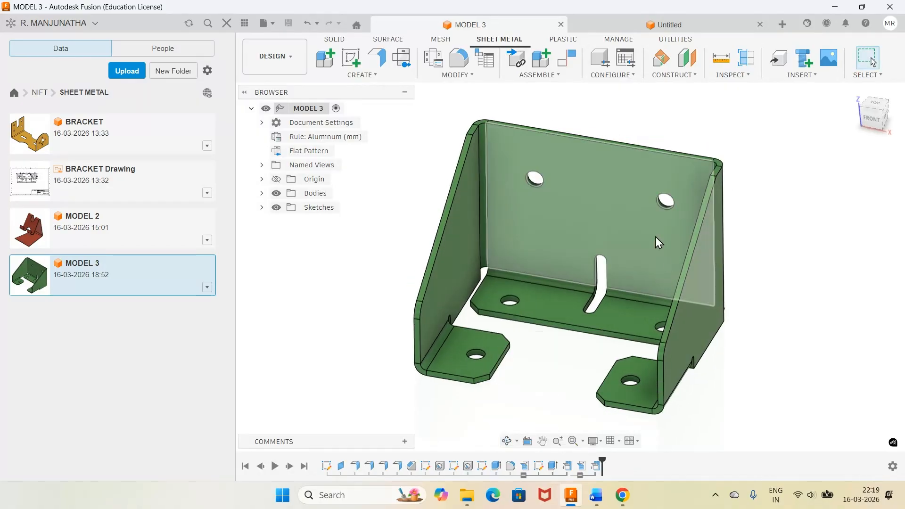
left_click(680, 27)
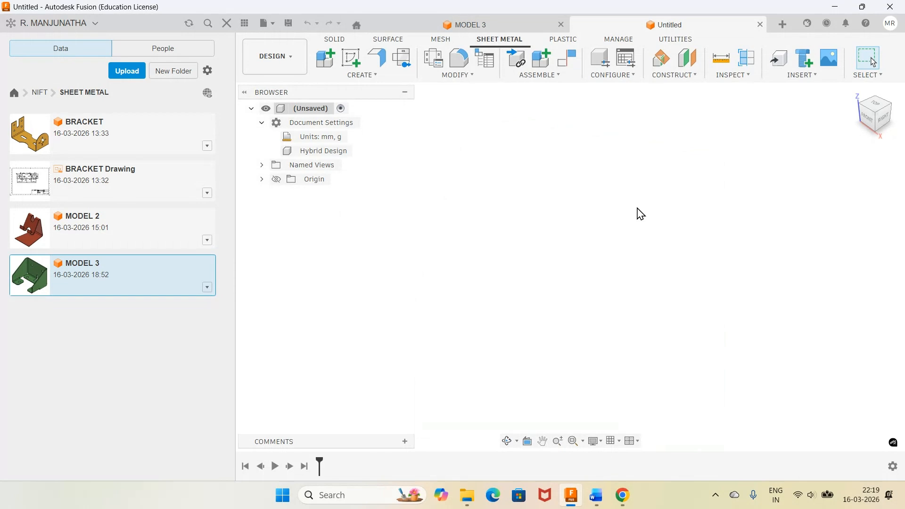
Step: Switch to Word to find the MODEL – 3 base sketch instructions, and compare them with the finished MODEL 3 design in Fusion
left_click(596, 495)
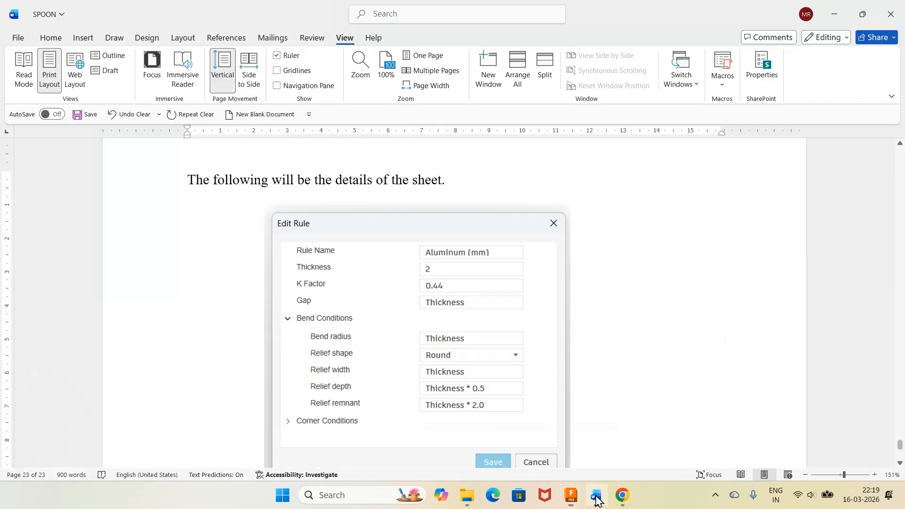
scroll(424, 235, "up", 3)
scroll(424, 235, "up", 15)
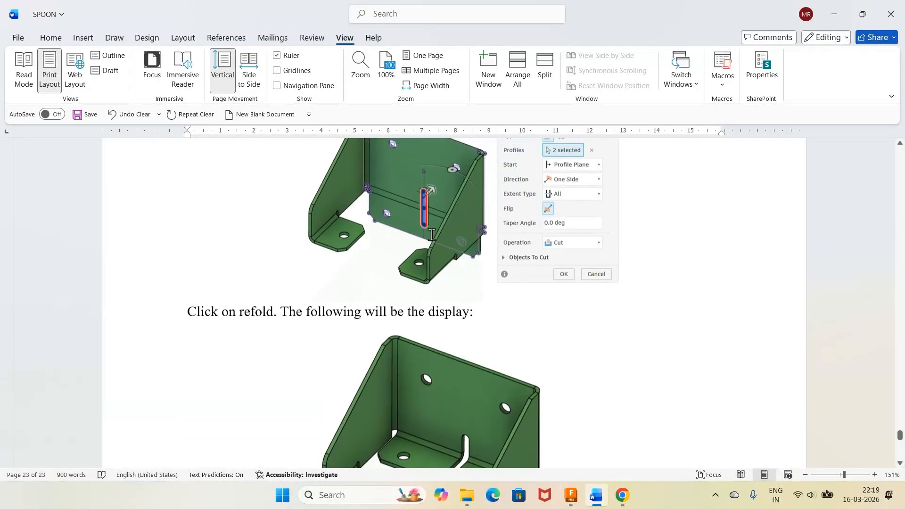
scroll(432, 235, "up", 15)
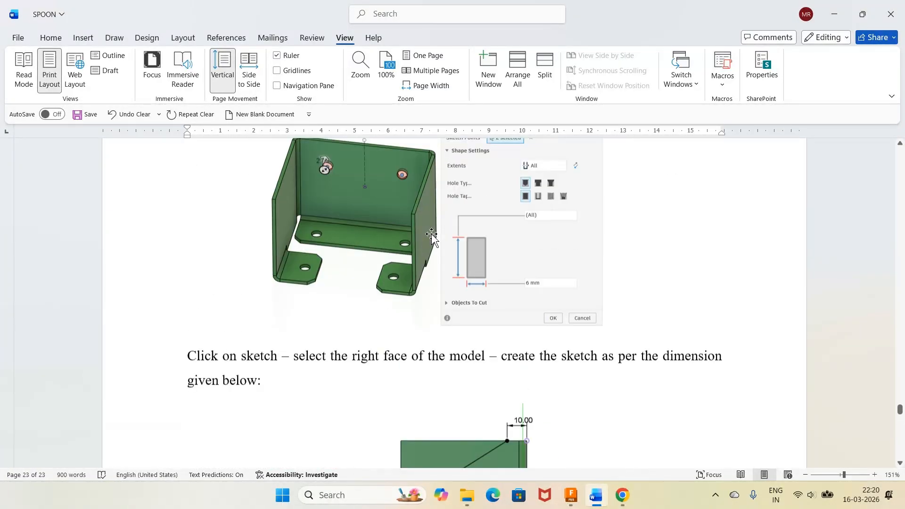
scroll(432, 234, "up", 15)
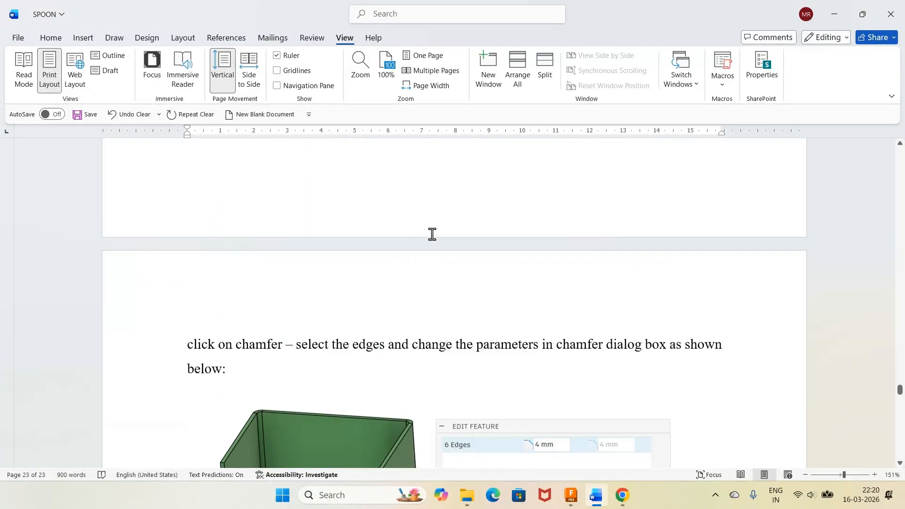
scroll(432, 234, "up", 15)
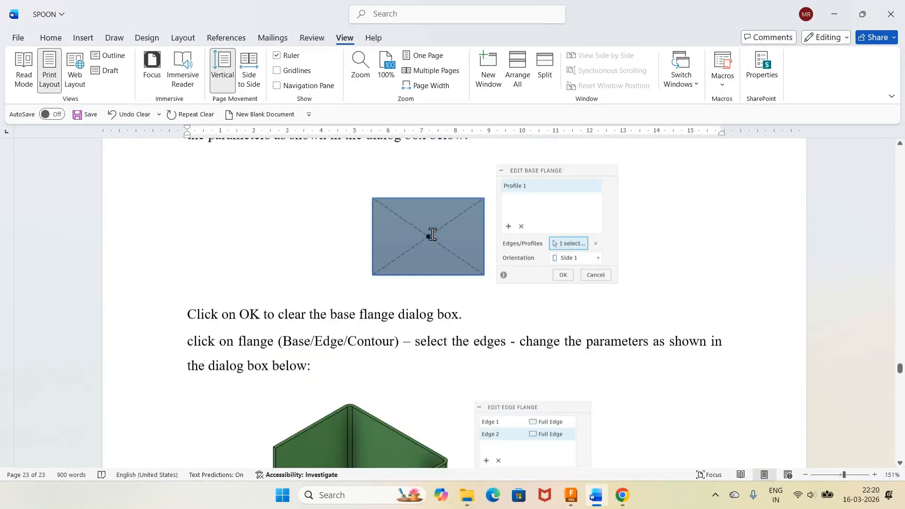
scroll(479, 336, "down", 2)
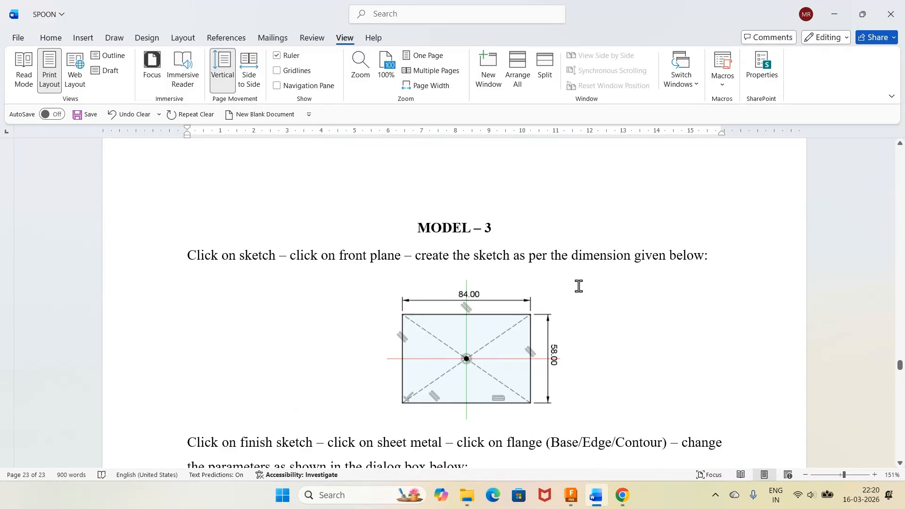
left_click(571, 494)
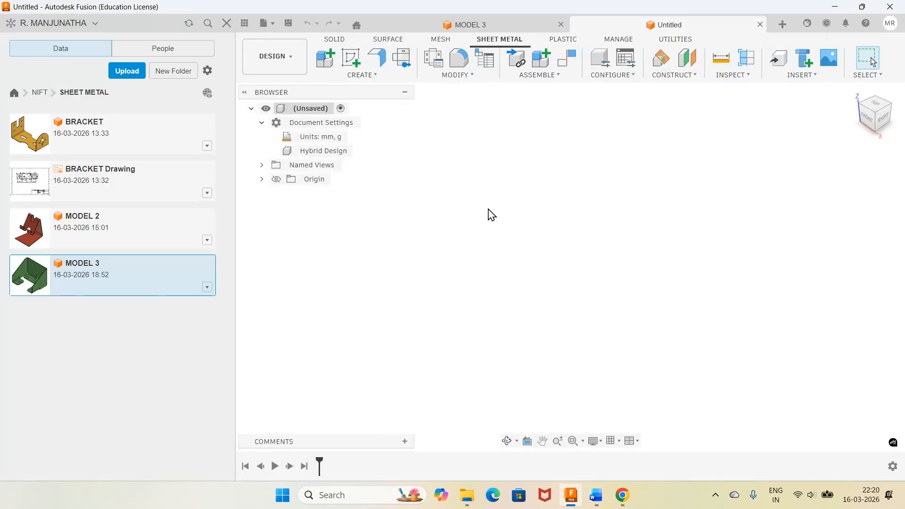
left_click(477, 24)
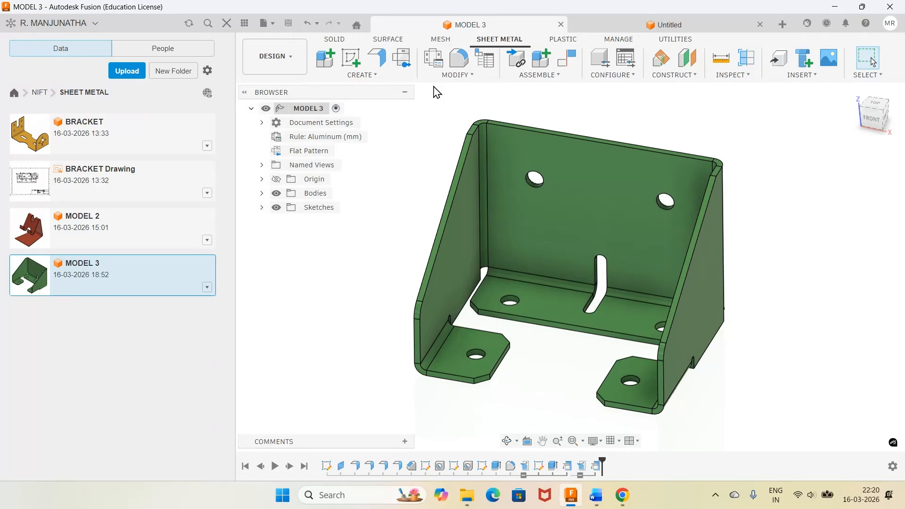
left_click(603, 26)
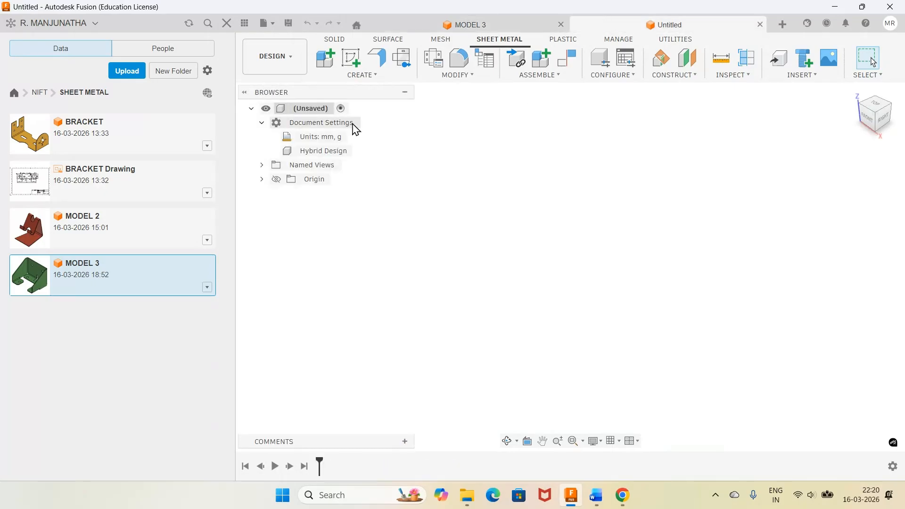
Step: Start a sketch on the front plane of the untitled design and draw a center rectangle about 101 by 69 mm on the origin
left_click(351, 58)
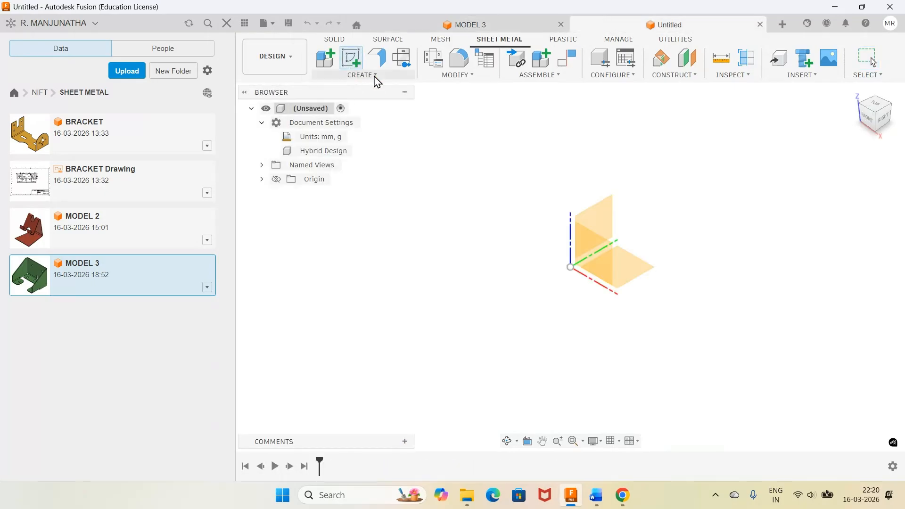
left_click(586, 247)
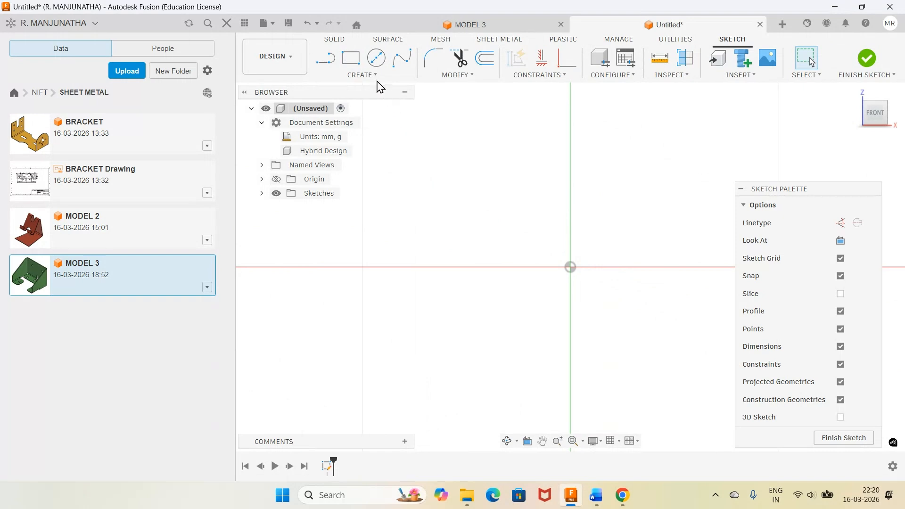
left_click(351, 58)
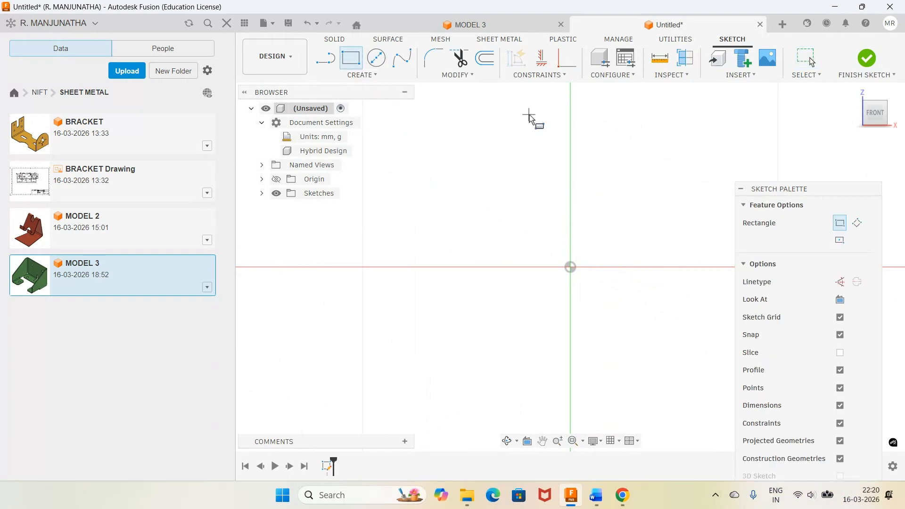
left_click(840, 241)
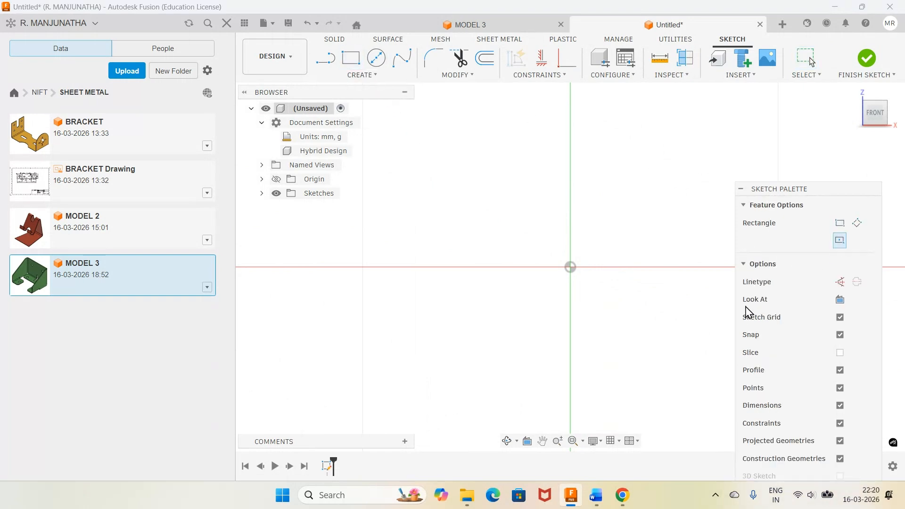
left_click(570, 267)
left_click(675, 337)
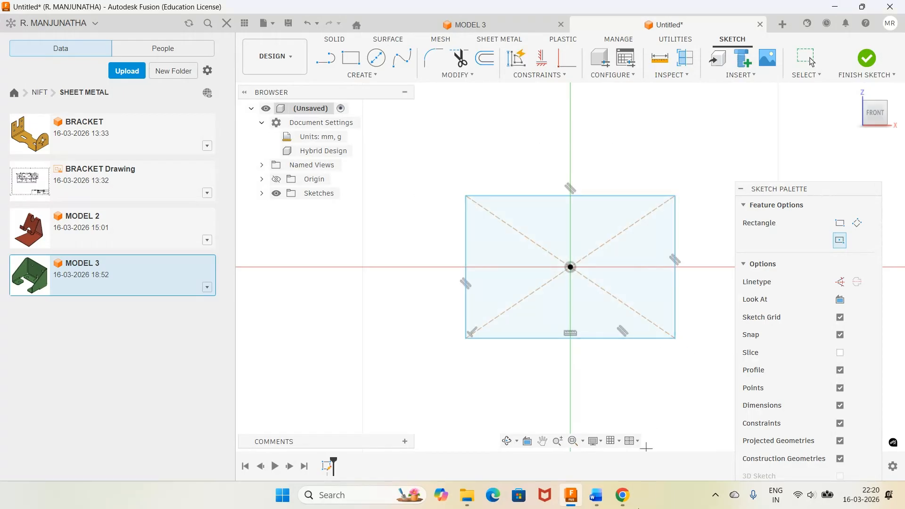
Step: Check the reference sketch in Word and dimension the rectangle's height at 58 mm
left_click(596, 495)
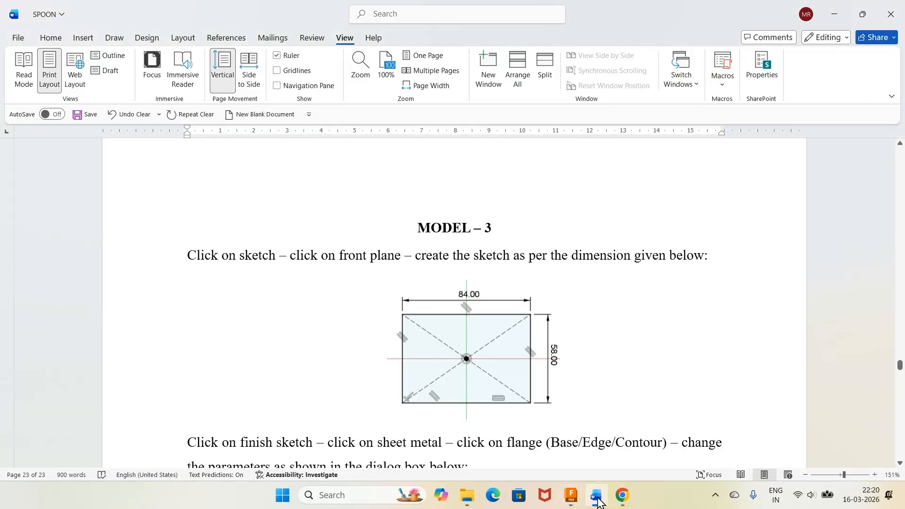
left_click(596, 495)
left_click(464, 262)
left_click(440, 263)
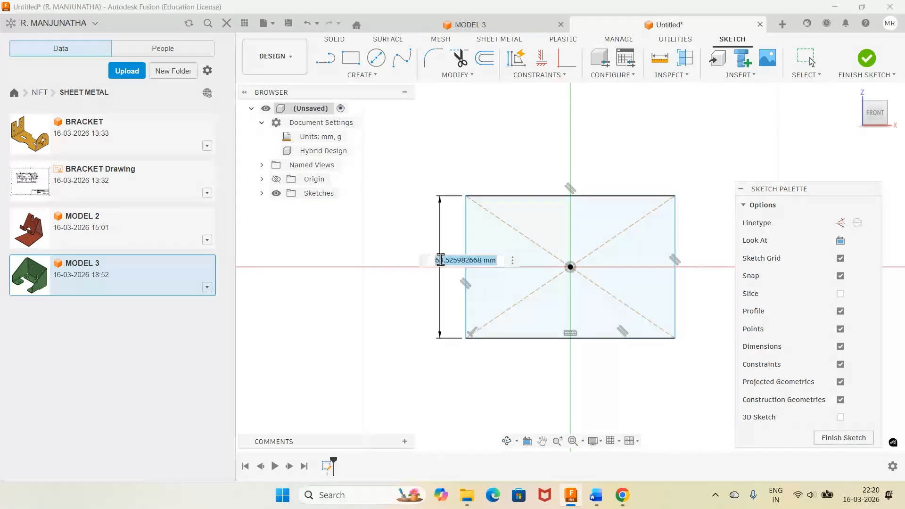
type("5")
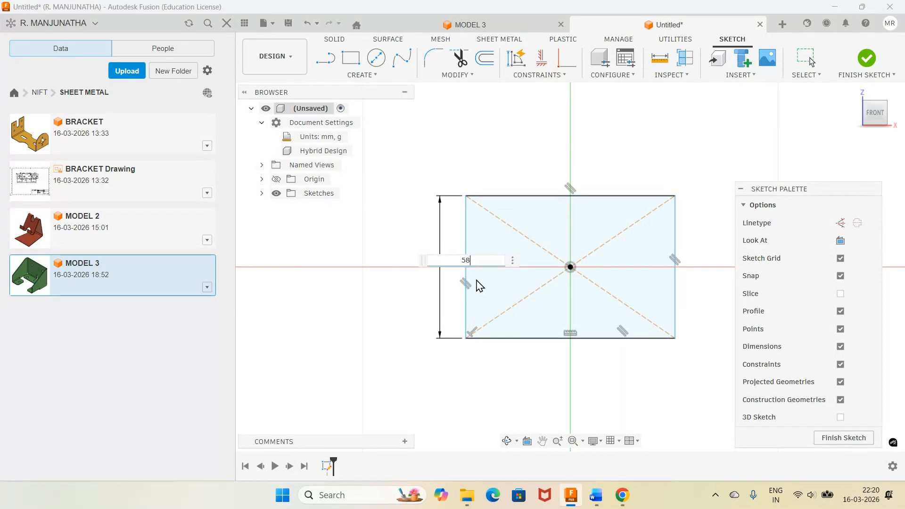
type("8")
key("Return")
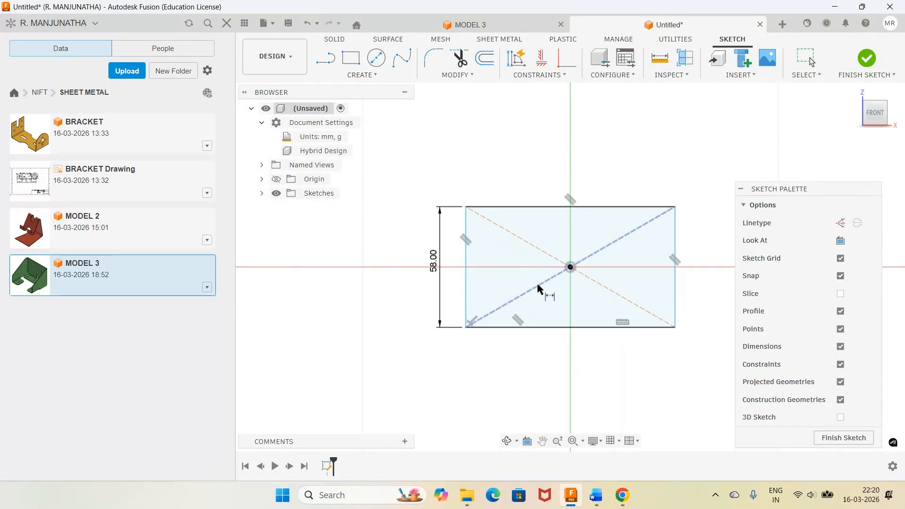
Step: Check the reference sketch in Word, dimension the rectangle's width at 84 mm and finish the sketch
left_click(632, 207)
left_click(641, 197)
left_click(597, 496)
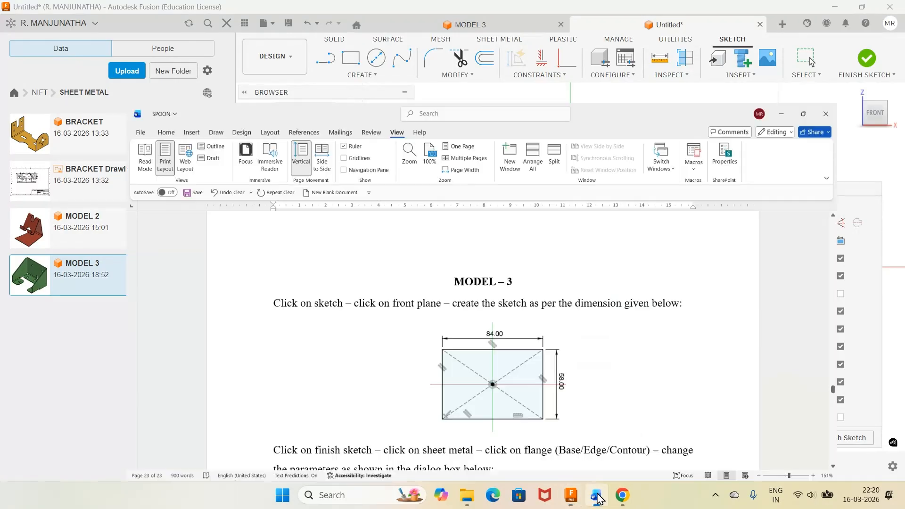
left_click(597, 496)
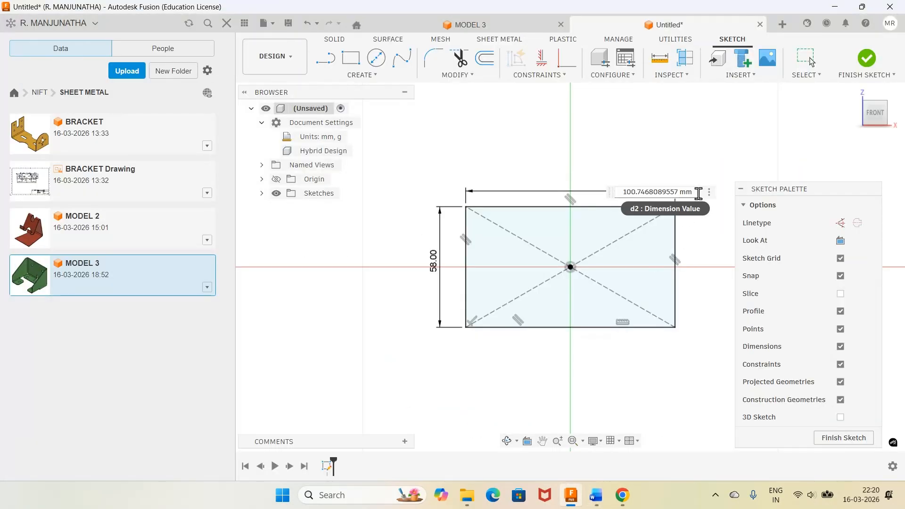
left_click(655, 192)
type("84")
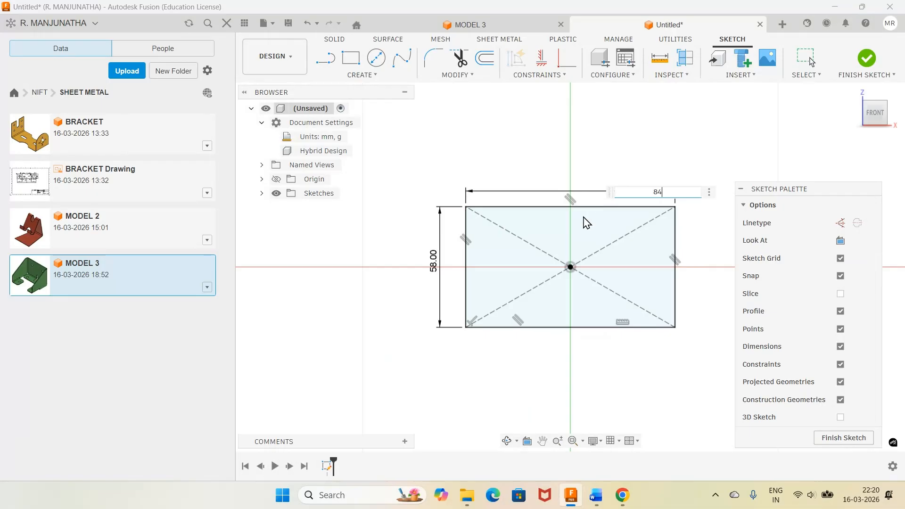
left_click(866, 59)
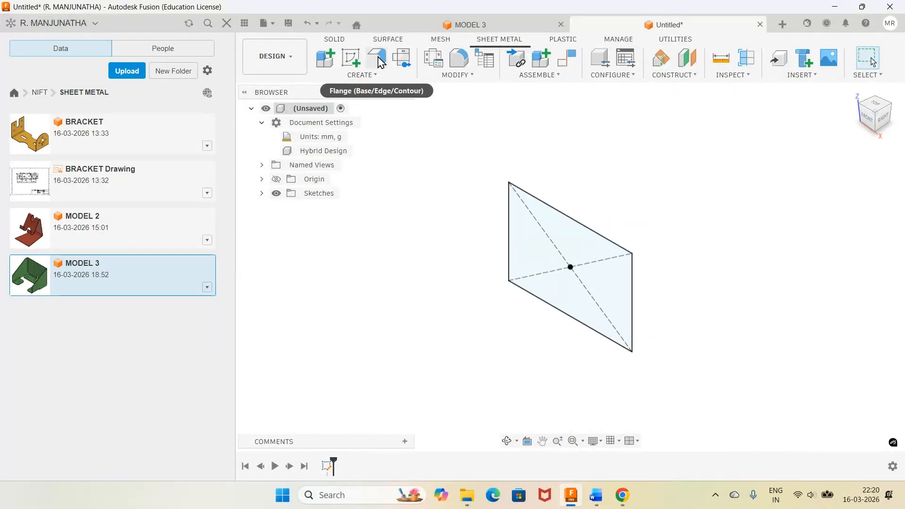
Step: Create a base flange from the rectangle profile as a new body, using Side 1 orientation and the Steel (mm) rule
left_click(381, 63)
left_click(557, 264)
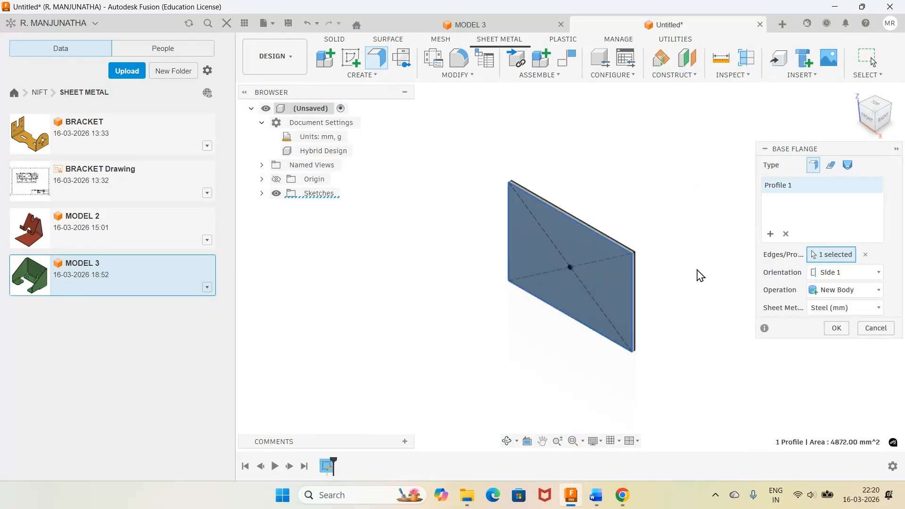
left_click(835, 329)
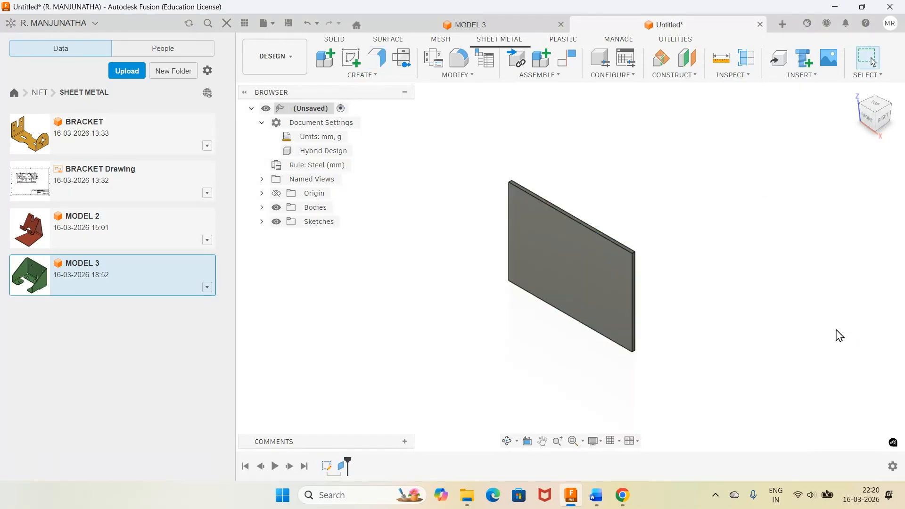
Step: Look up the Edit Rule sheet details for the model in the Word document and return to Fusion
left_click(591, 499)
left_click_drag(898, 363, 899, 443)
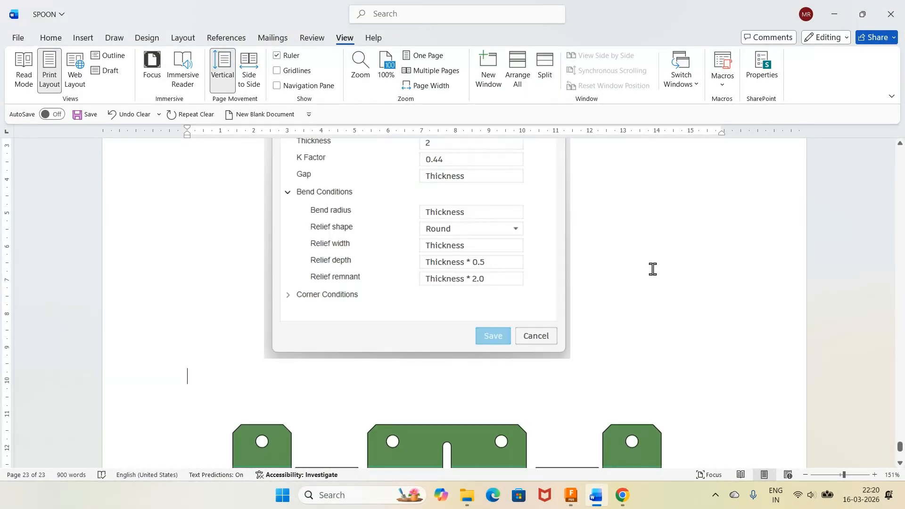
scroll(651, 265, "up", 3)
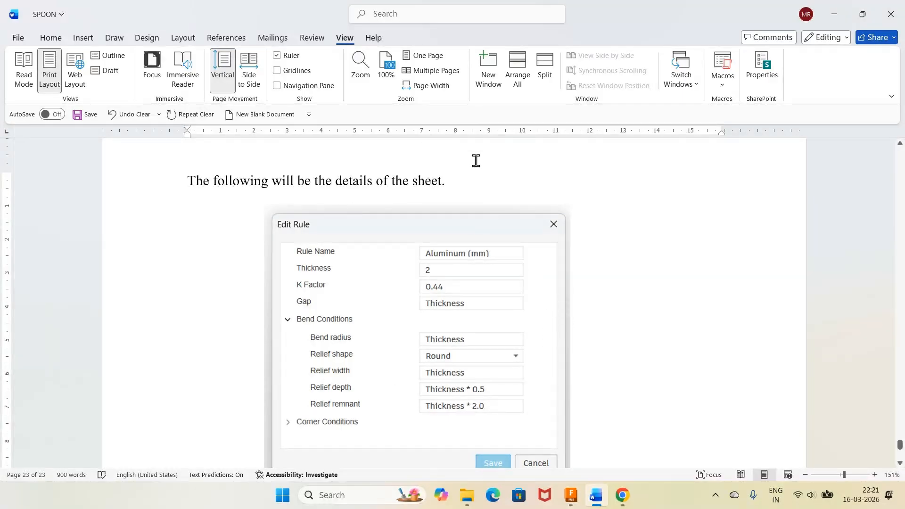
left_click(570, 495)
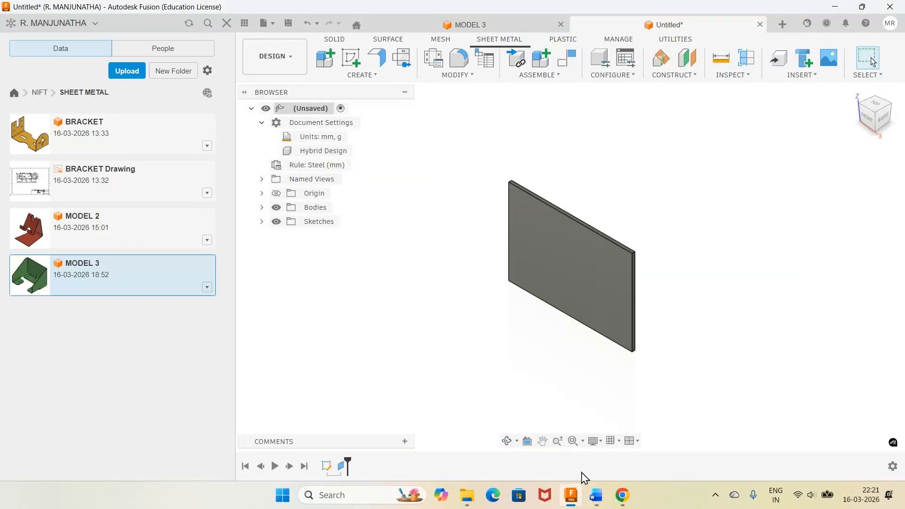
Step: Edit the Steel (mm) sheet metal rule and set its bend radius to Thickness
left_click(437, 67)
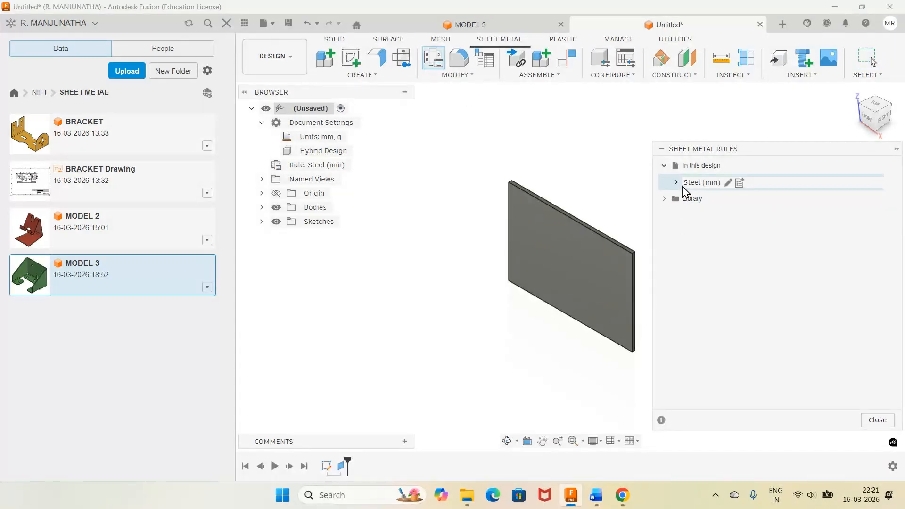
left_click(676, 183)
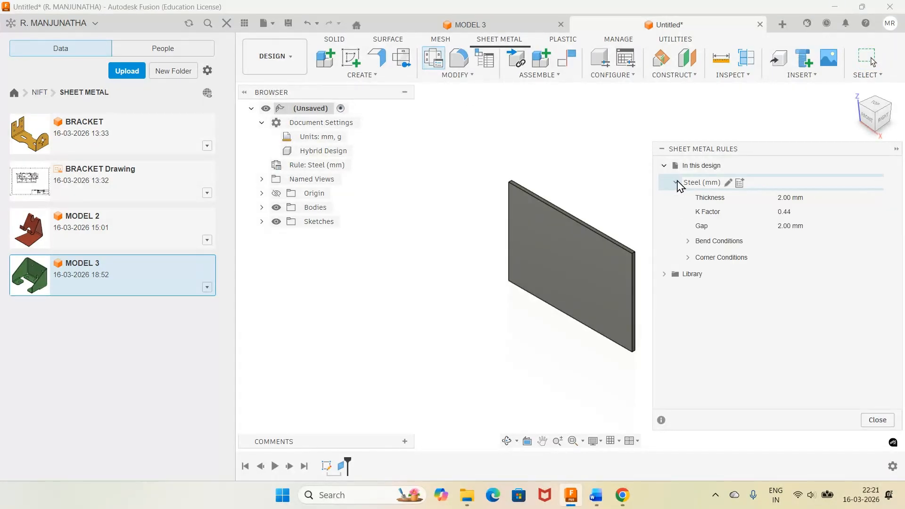
left_click(728, 183)
left_click(502, 160)
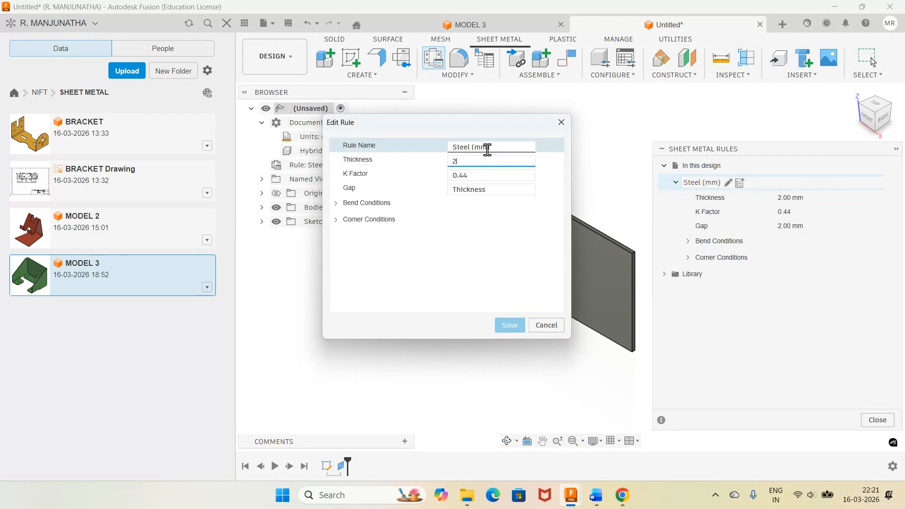
left_click(491, 188)
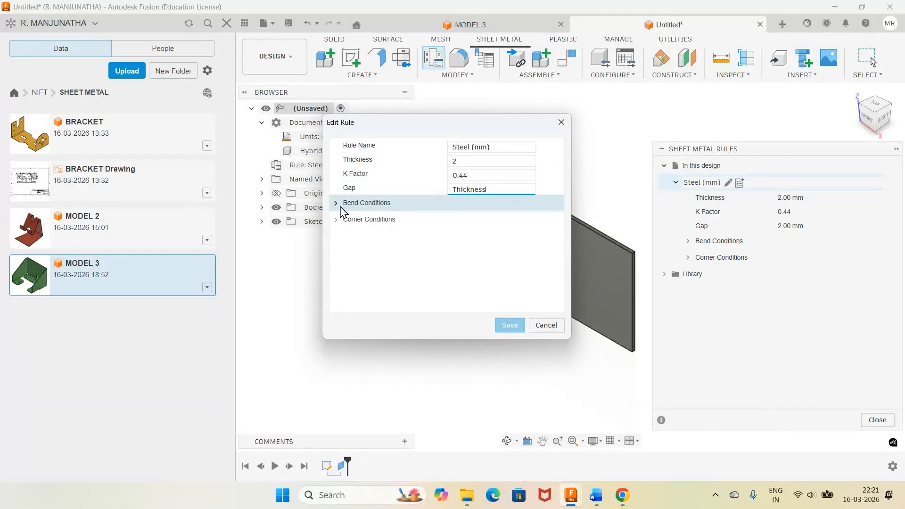
left_click(339, 207)
left_click(496, 220)
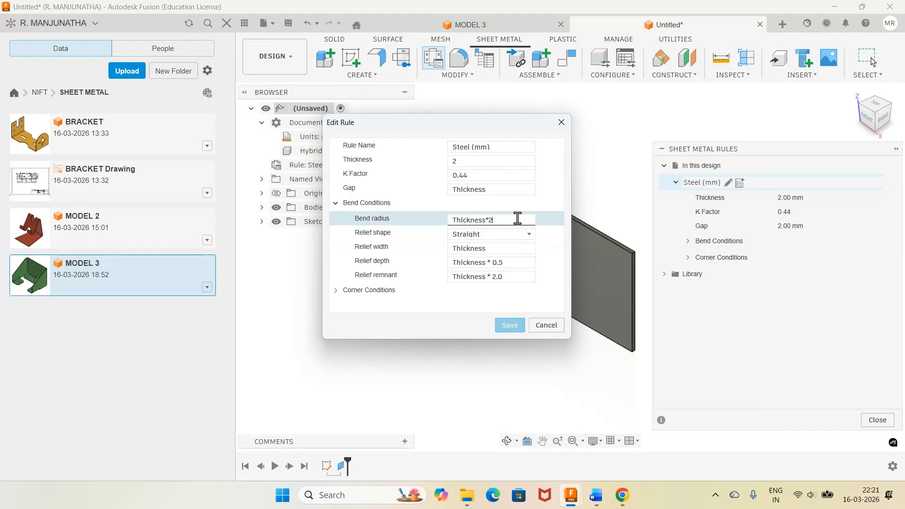
key("BackSpace")
key("BackSpace")
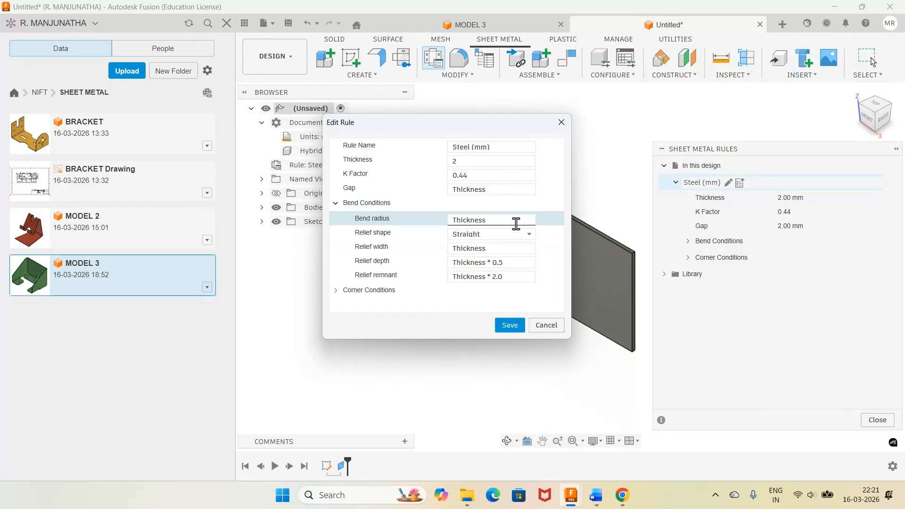
Step: Set the rule's bend relief shape to Round, save the rule and close the sheet metal rules
left_click(529, 234)
left_click(478, 277)
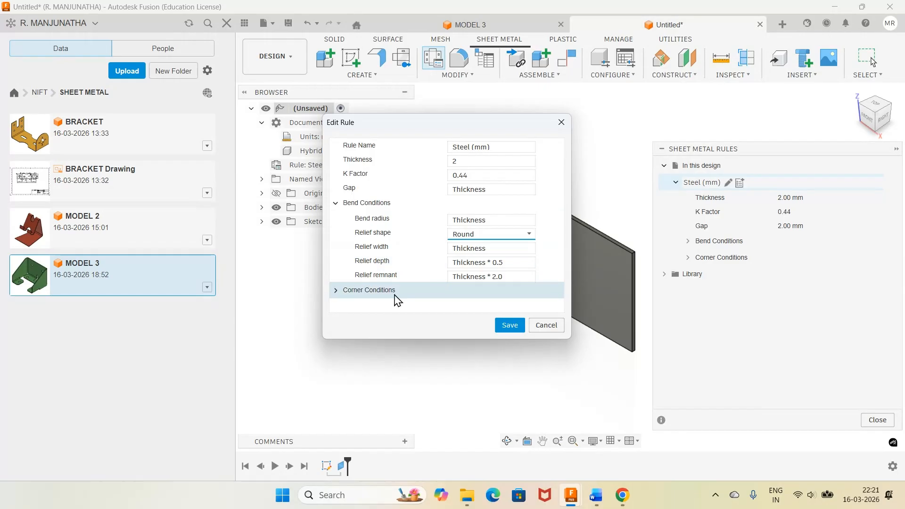
left_click(508, 328)
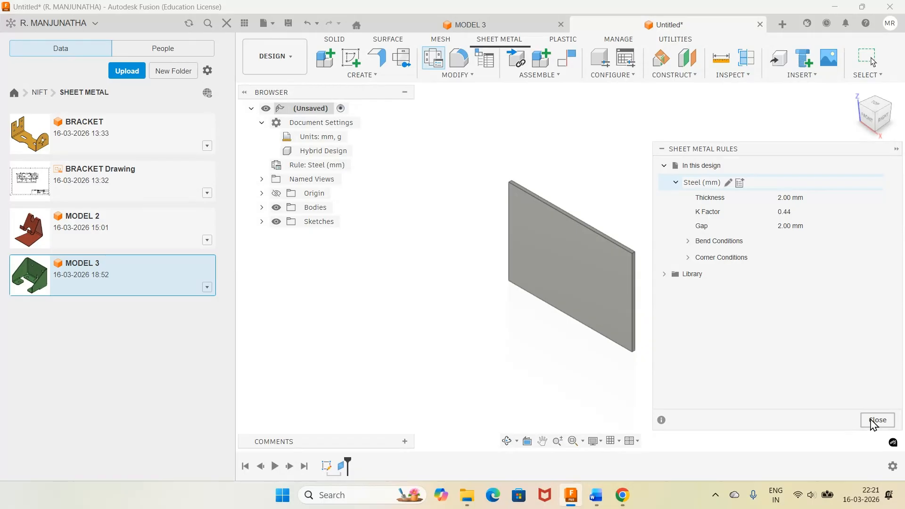
left_click(876, 420)
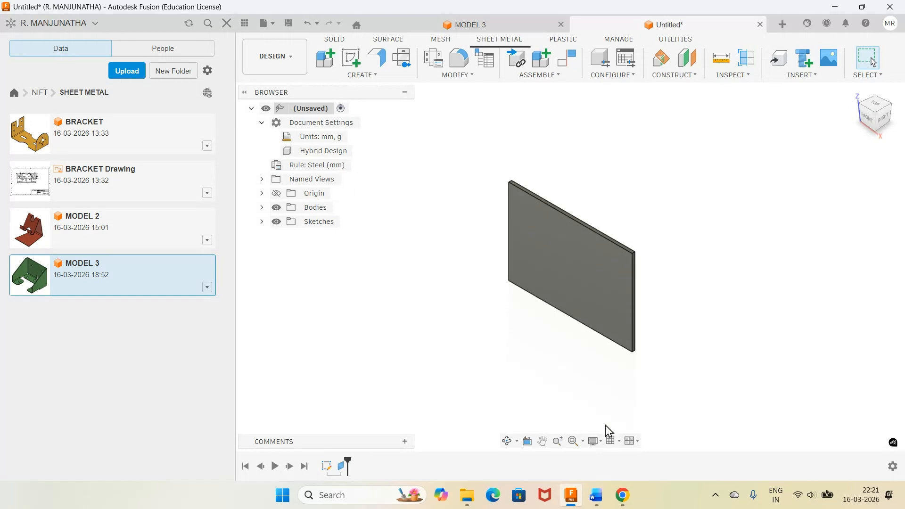
Step: Check the rule name in the Word document, return to Fusion and rename the Steel (mm) rule as Aluminum
left_click(596, 494)
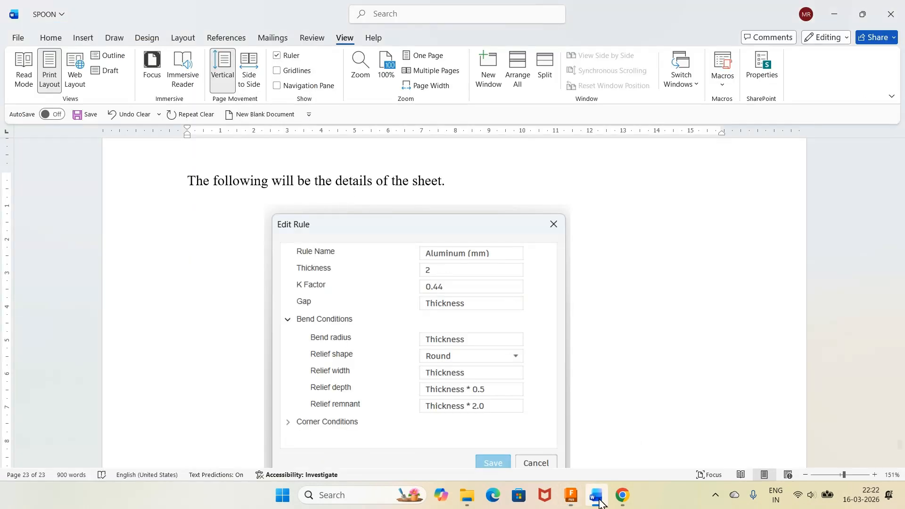
left_click(571, 495)
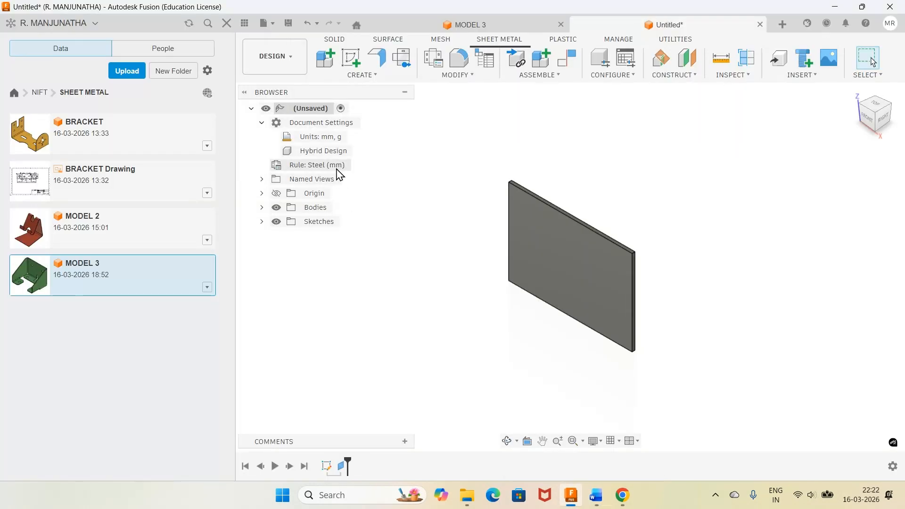
left_click(433, 58)
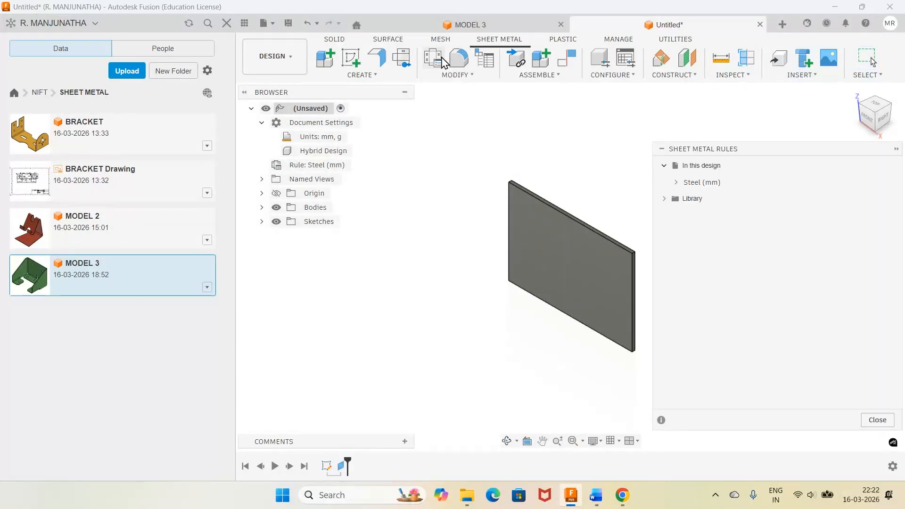
left_click(732, 183)
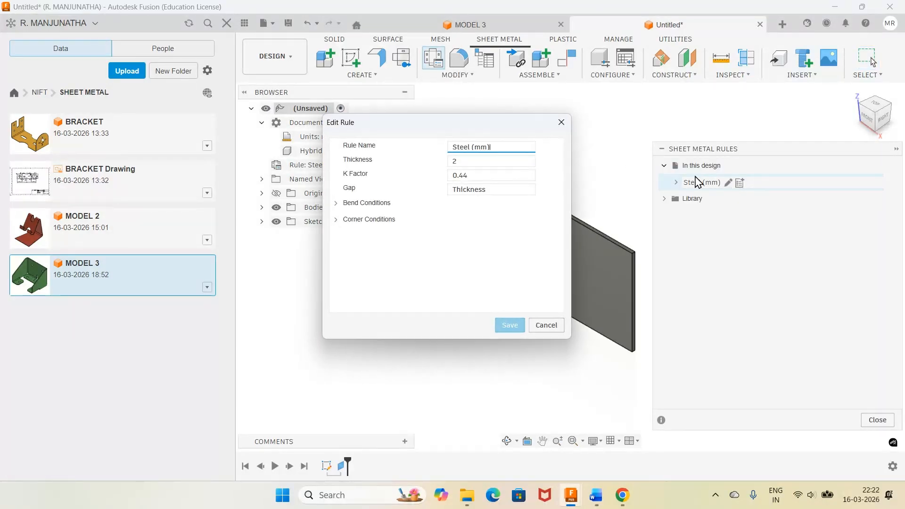
left_click(497, 158)
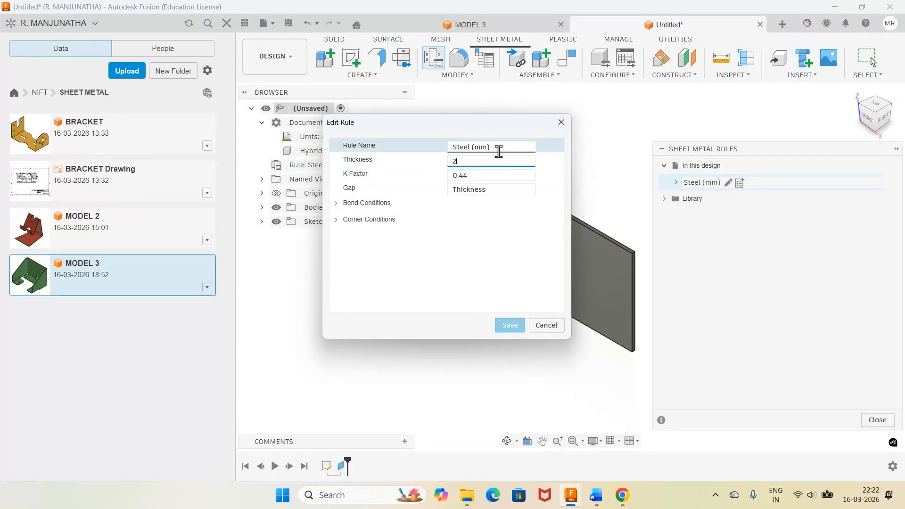
left_click(496, 147)
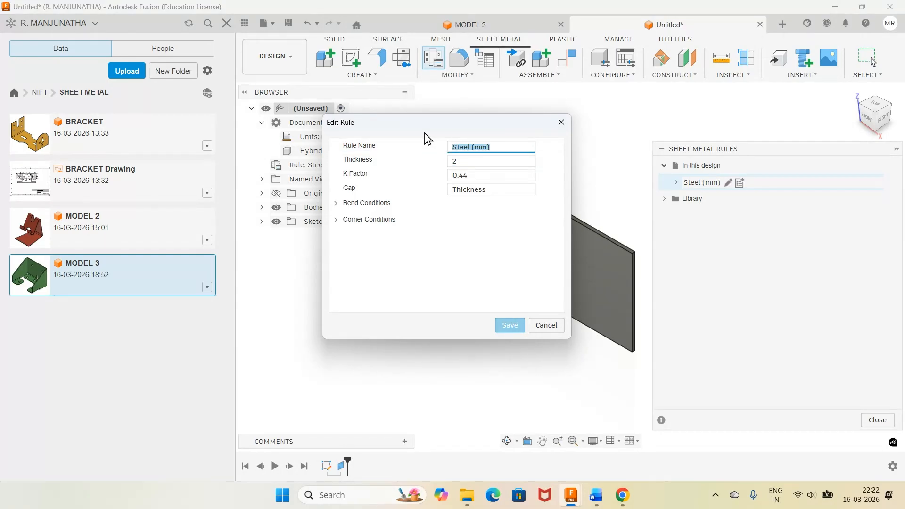
type("all")
key("BackSpace")
key("BackSpace")
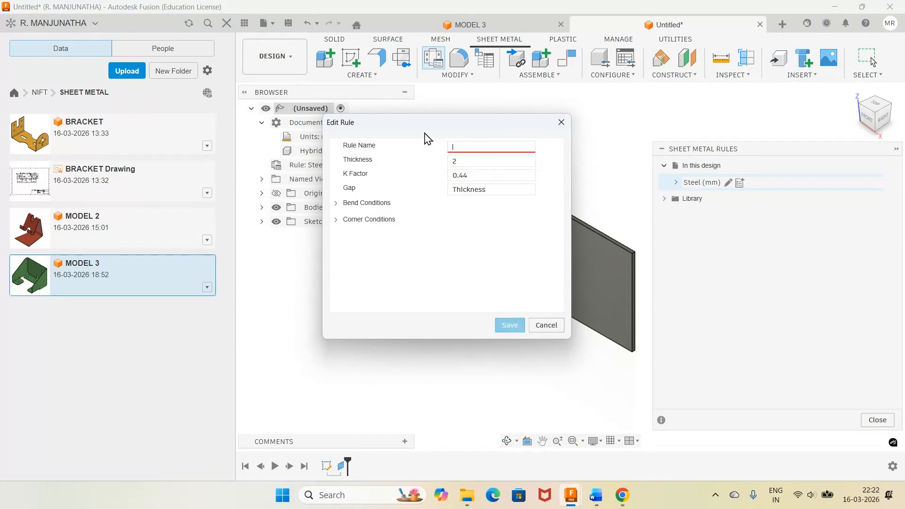
type("Aluminum")
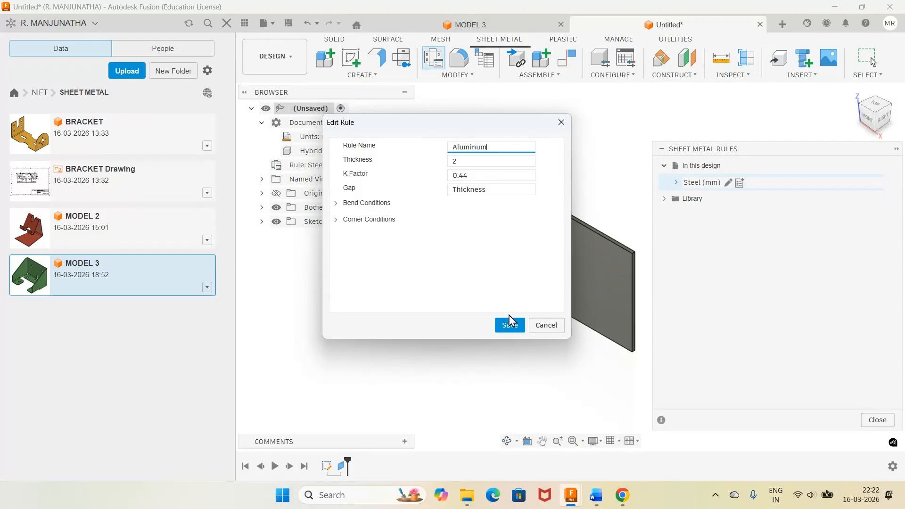
left_click(510, 324)
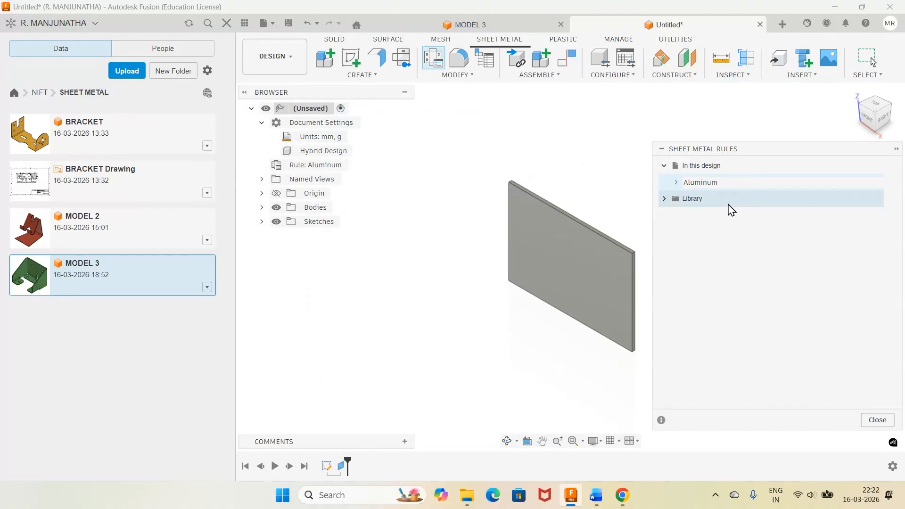
Step: Review the Aluminum rule's gap and bend conditions, and close it without changes
left_click(725, 183)
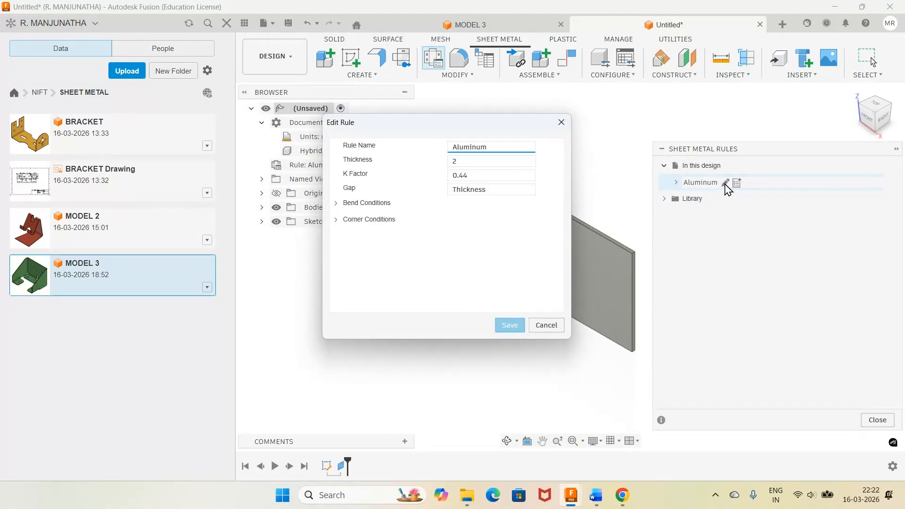
left_click(489, 189)
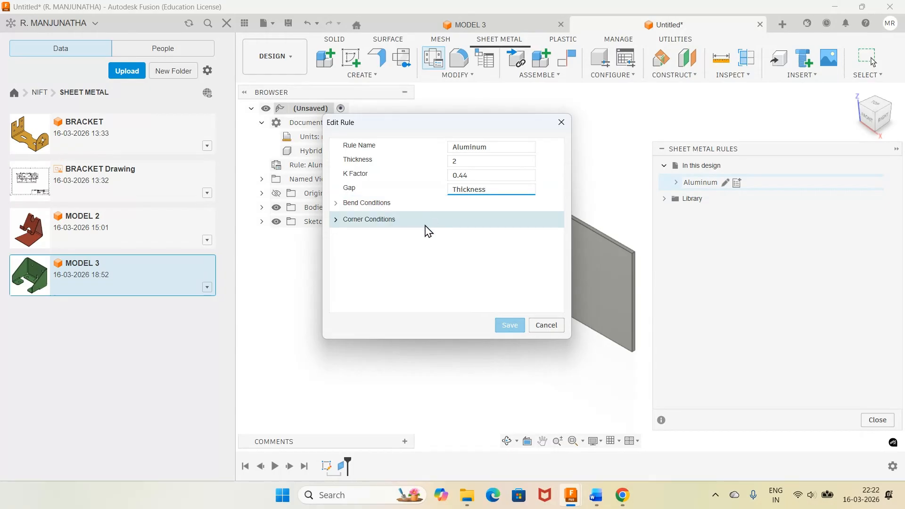
left_click(334, 204)
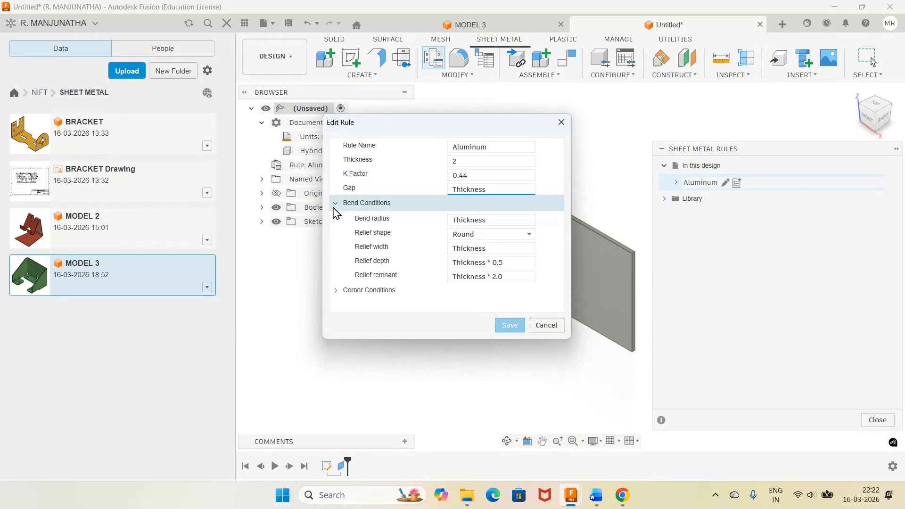
left_click(490, 261)
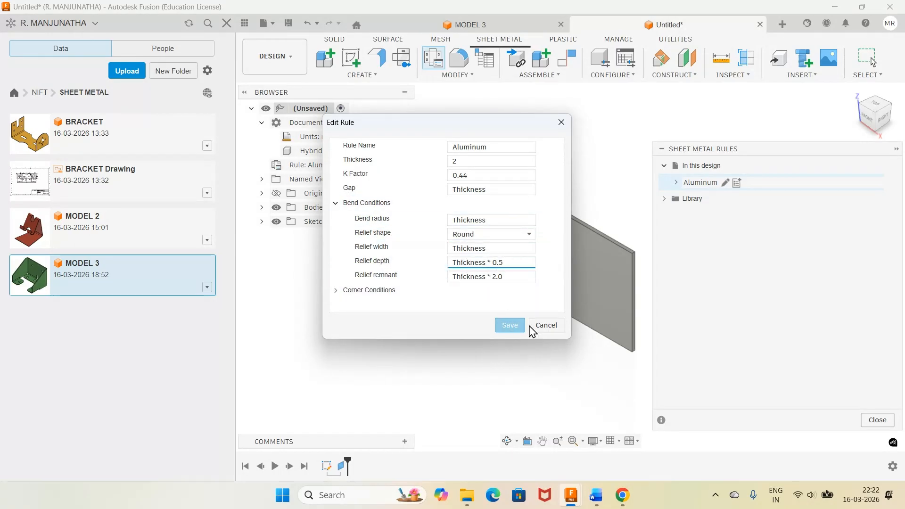
left_click(547, 326)
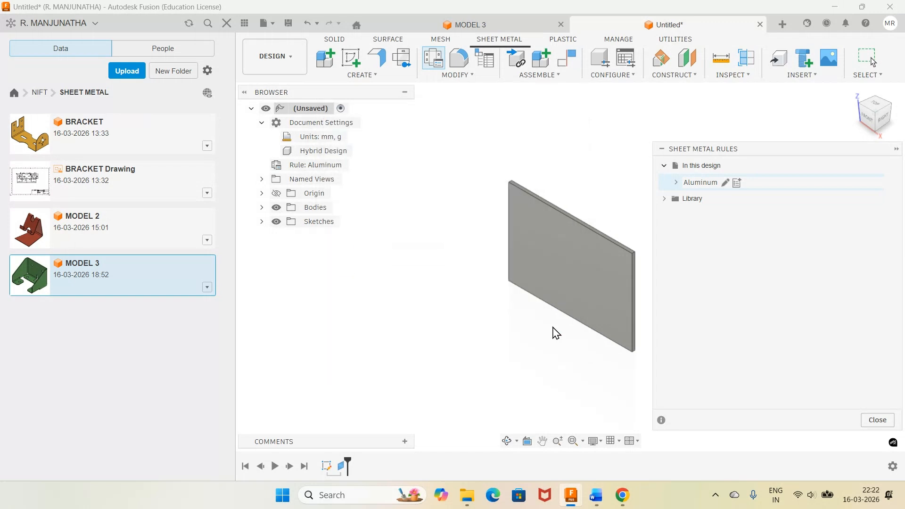
left_click(874, 418)
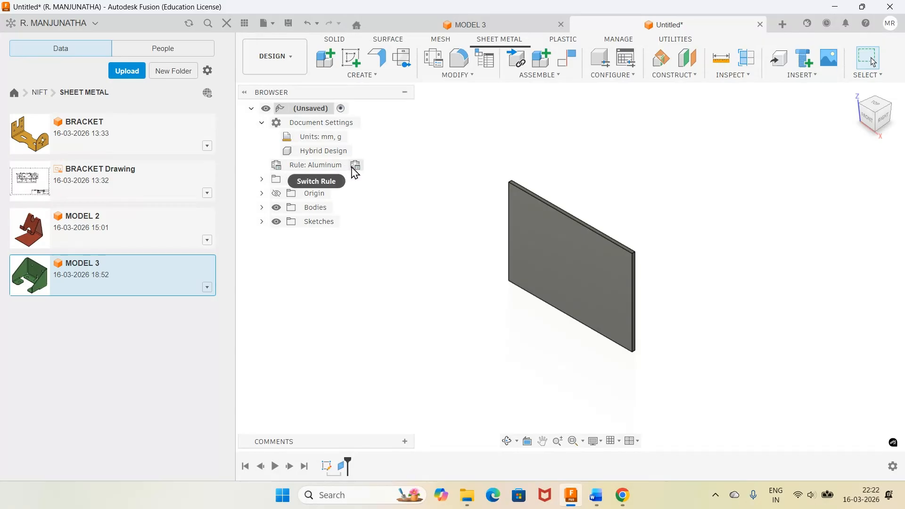
Step: Look up the edge flange parameters for MODEL – 3 in the Word document and return to Fusion
left_click(596, 495)
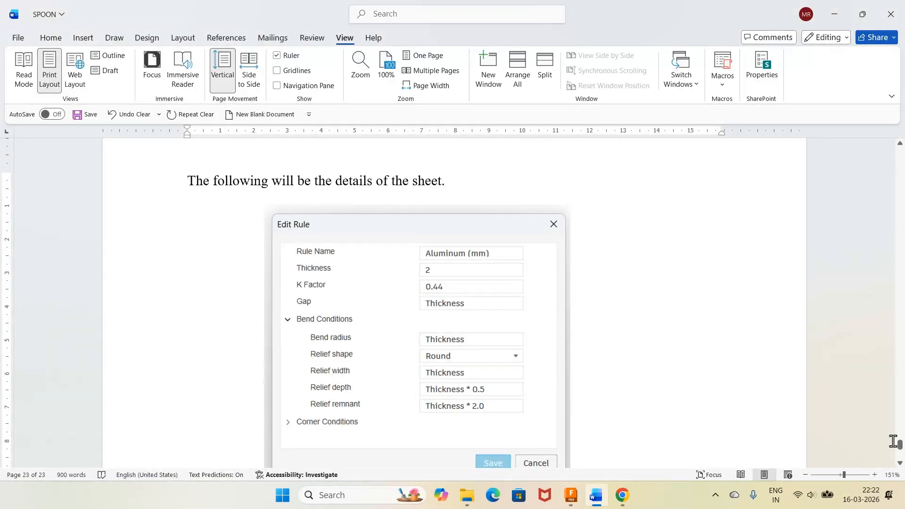
left_click_drag(898, 442, 886, 364)
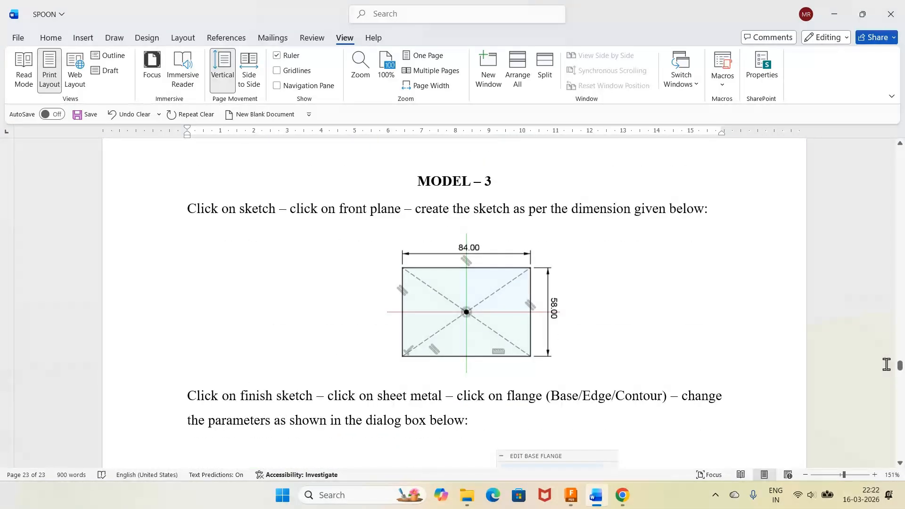
scroll(862, 361, "down", 5)
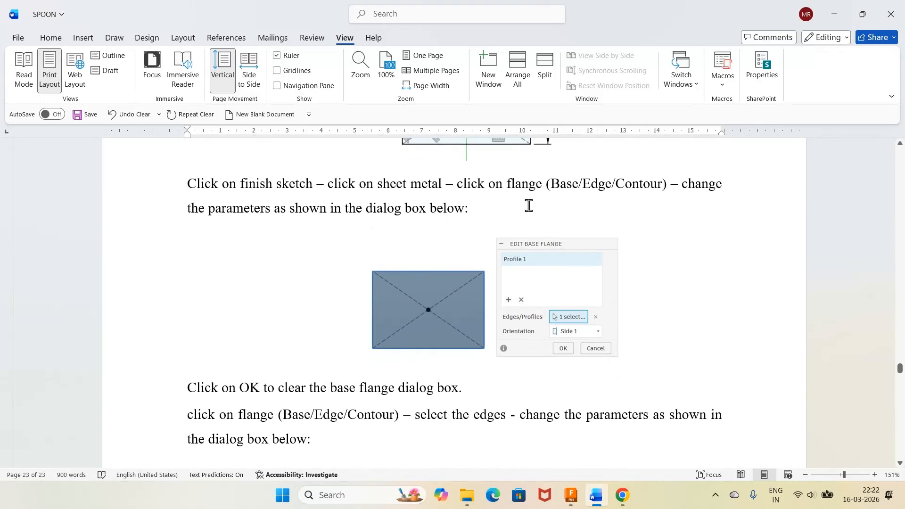
scroll(554, 280, "down", 2)
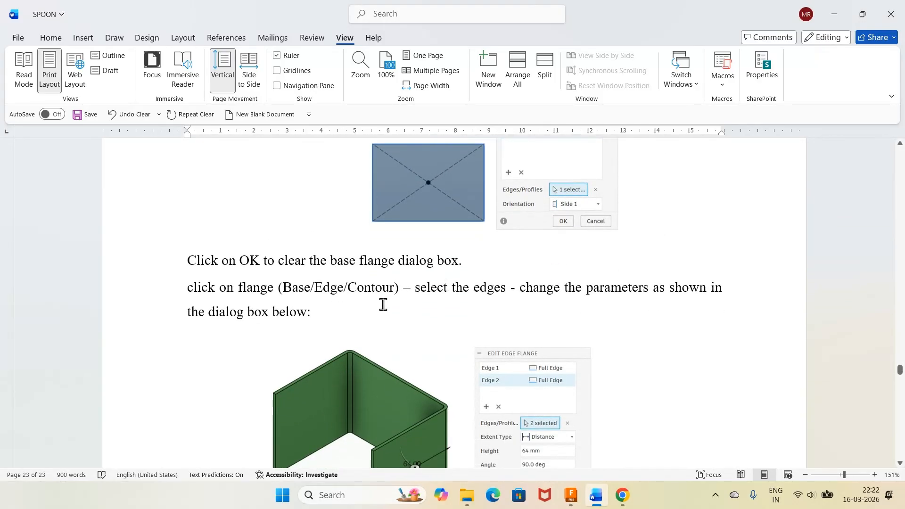
scroll(382, 304, "down", 1)
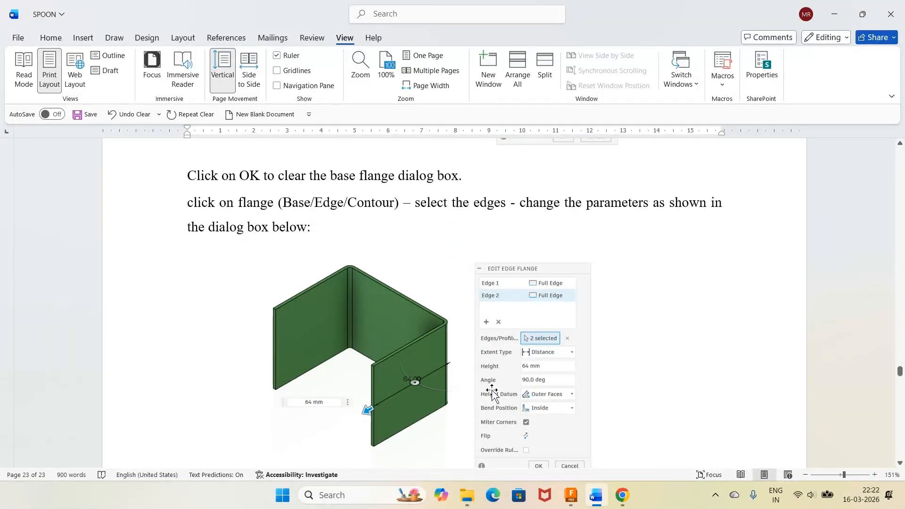
left_click(571, 494)
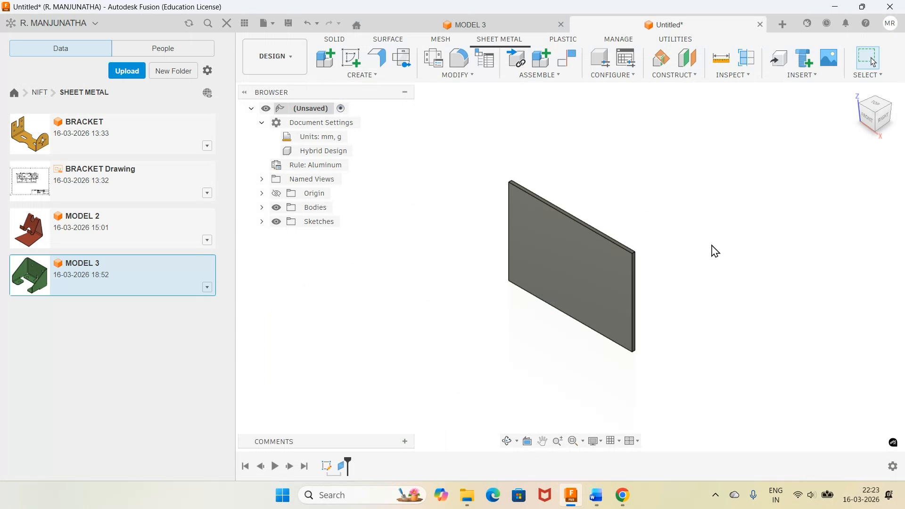
Step: Apply the Paint - Enamel Glossy (Green) appearance to the base flange body
key("a")
scroll(705, 348, "down", 3)
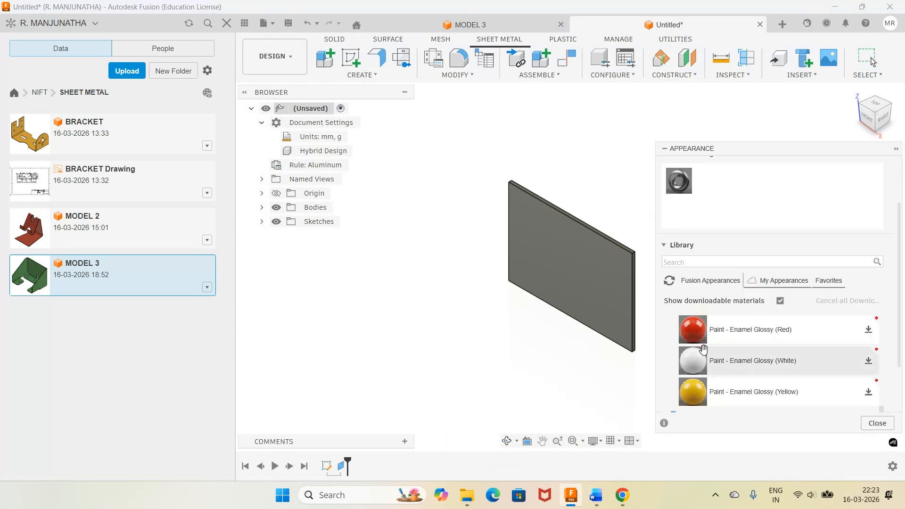
scroll(704, 353, "up", 5)
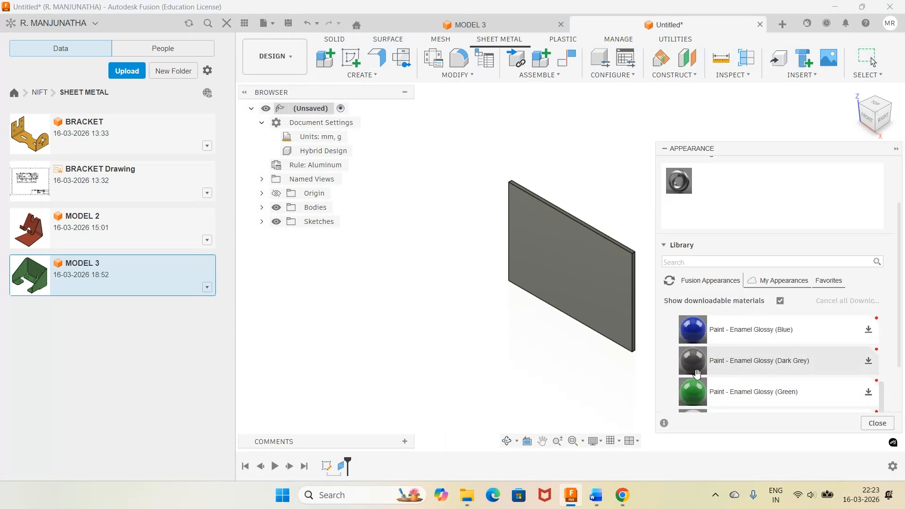
left_click_drag(697, 384, 597, 281)
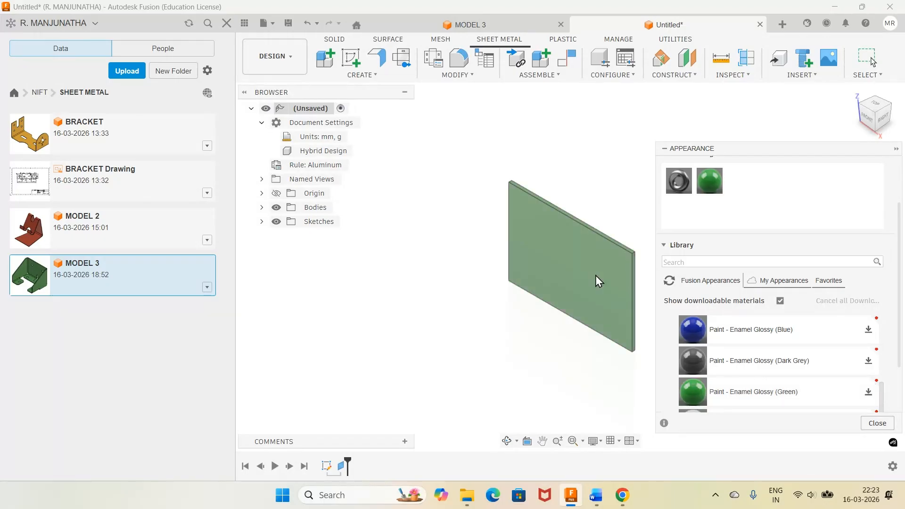
left_click(875, 424)
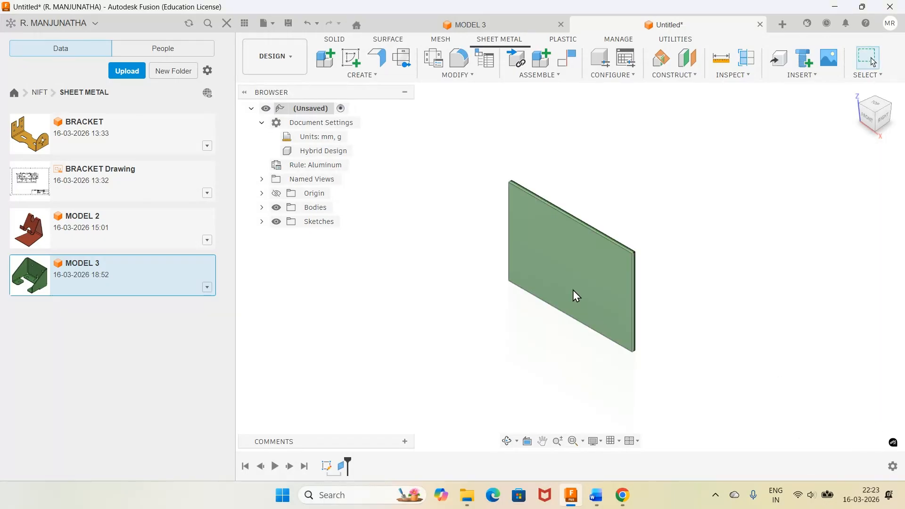
Step: Start an edge flange on the plate's two vertical side edges, check the Word instructions and set its height to 64 mm
left_click(376, 58)
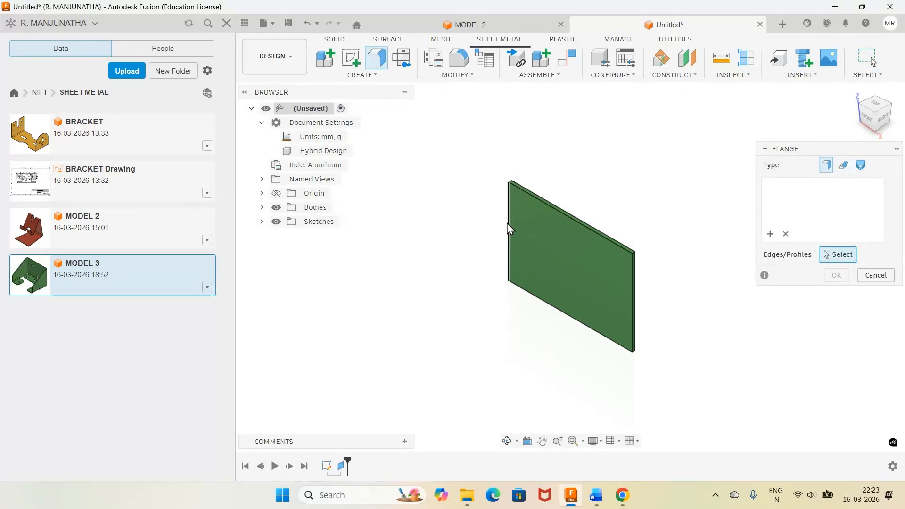
left_click(507, 229)
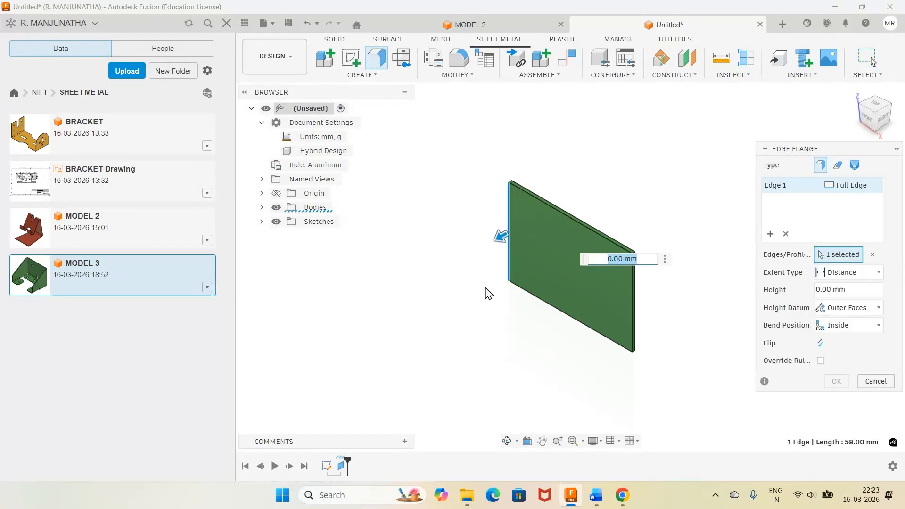
left_click(629, 324)
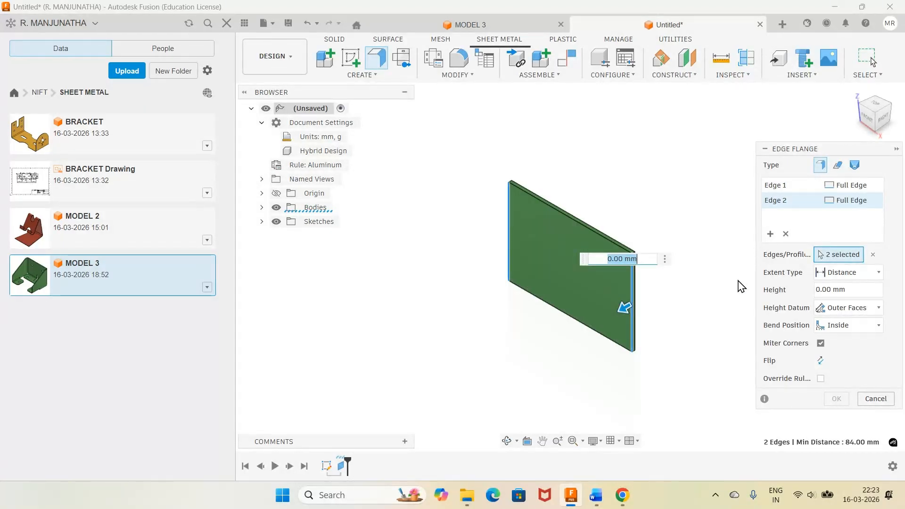
left_click(595, 495)
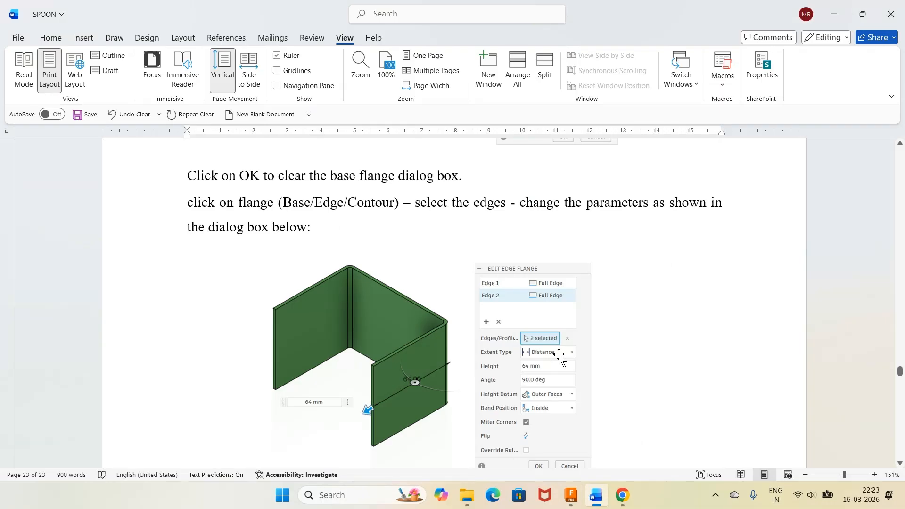
scroll(557, 336, "down", 1)
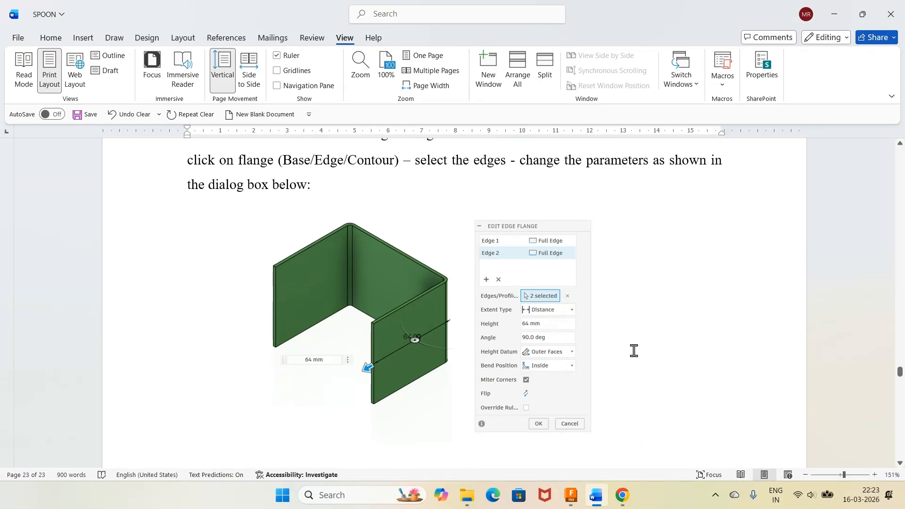
left_click(572, 495)
left_click(822, 290)
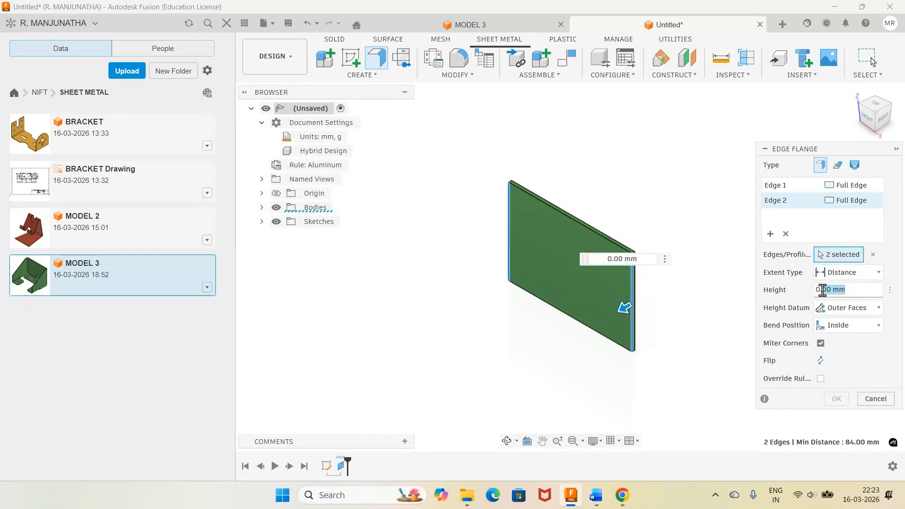
type("64")
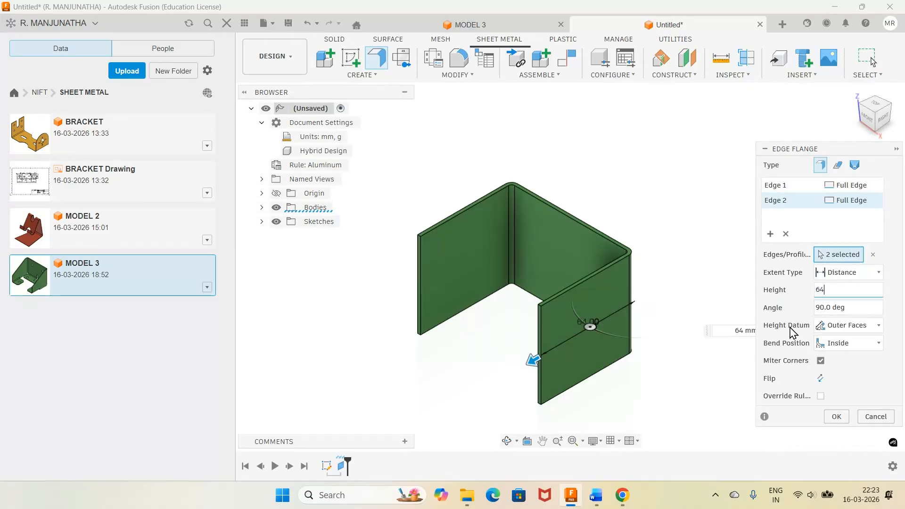
Step: Compare the remaining flange parameters with the Word document, return to Fusion and create the two-edge flange
left_click(595, 496)
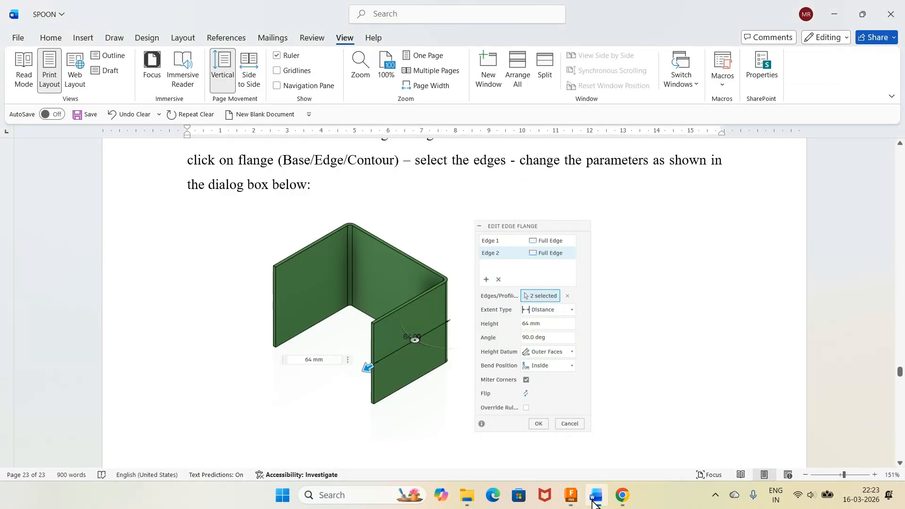
left_click(594, 497)
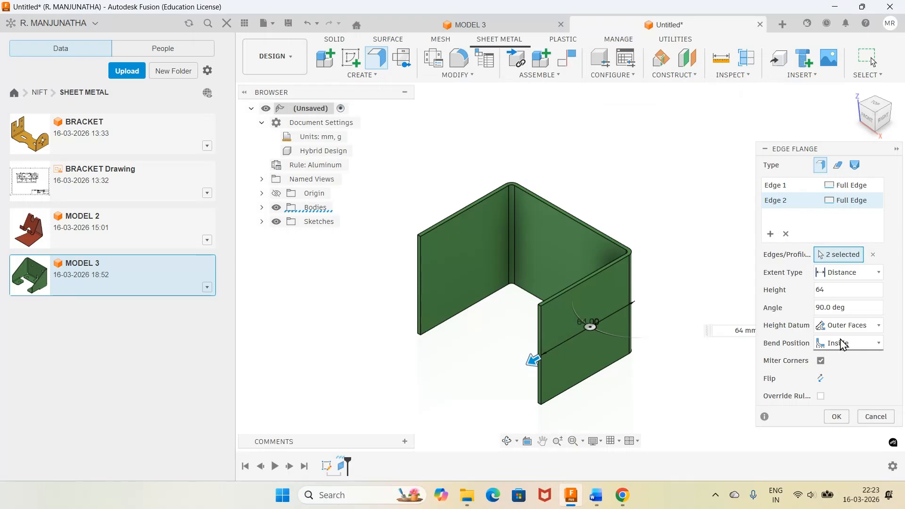
left_click(873, 105)
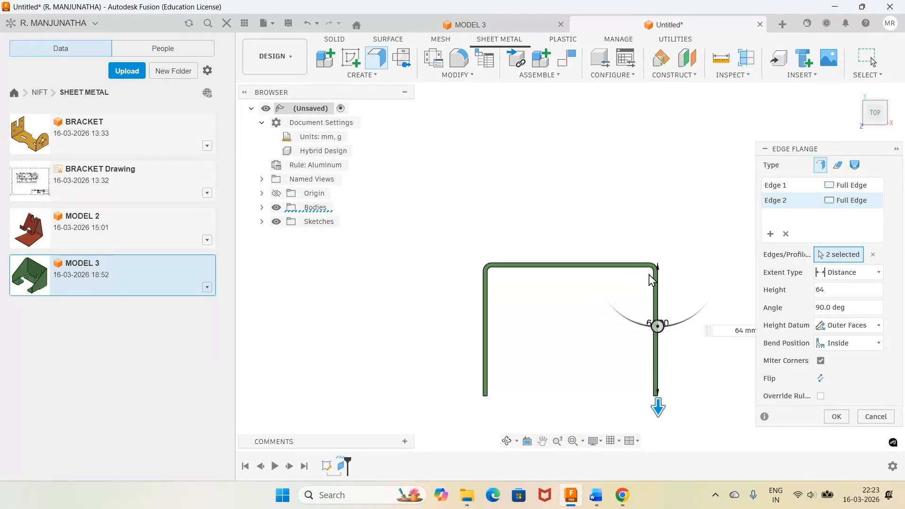
left_click(836, 418)
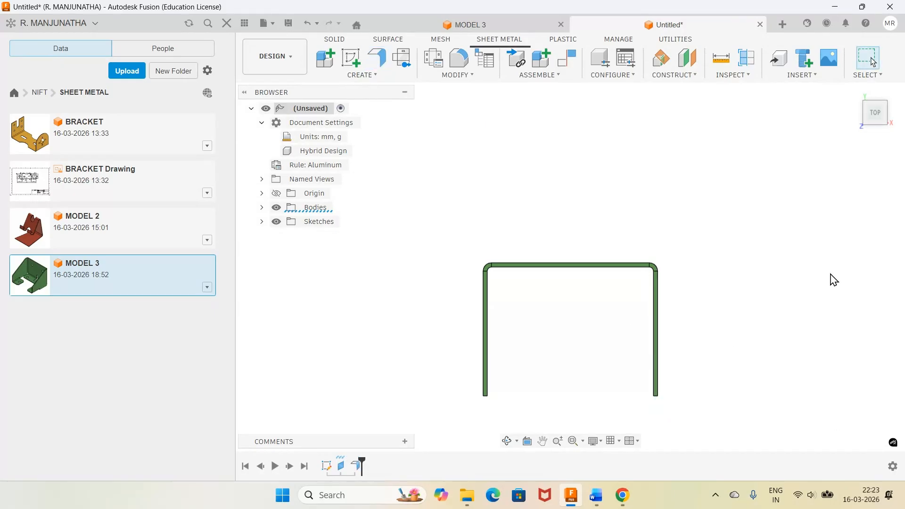
left_click(852, 91)
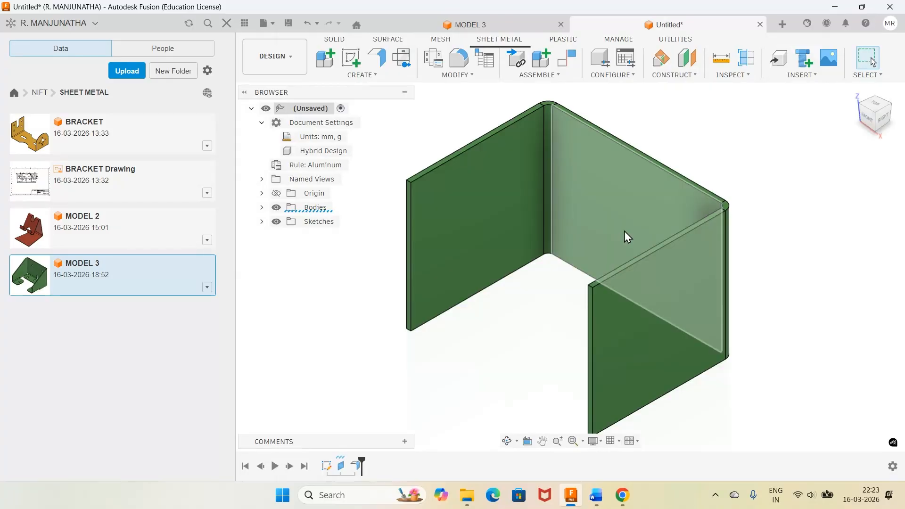
Step: Look up the next edge flange's parameters in the Word document and return to Fusion
left_click(594, 504)
scroll(528, 353, "down", 10)
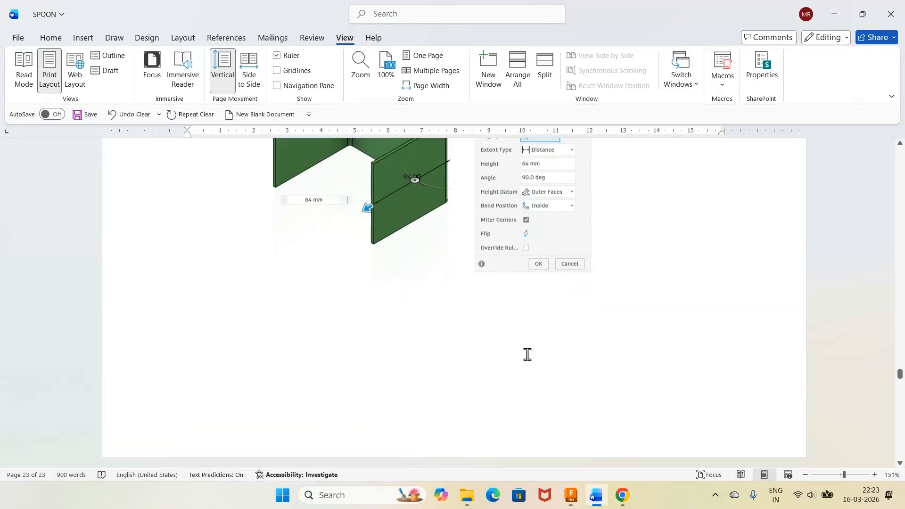
scroll(528, 358, "down", 1)
scroll(374, 270, "up", 2)
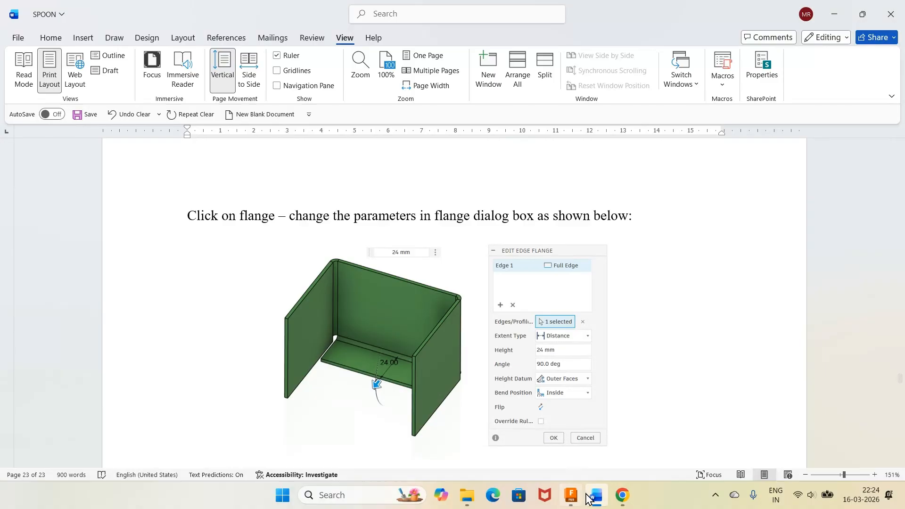
left_click(570, 494)
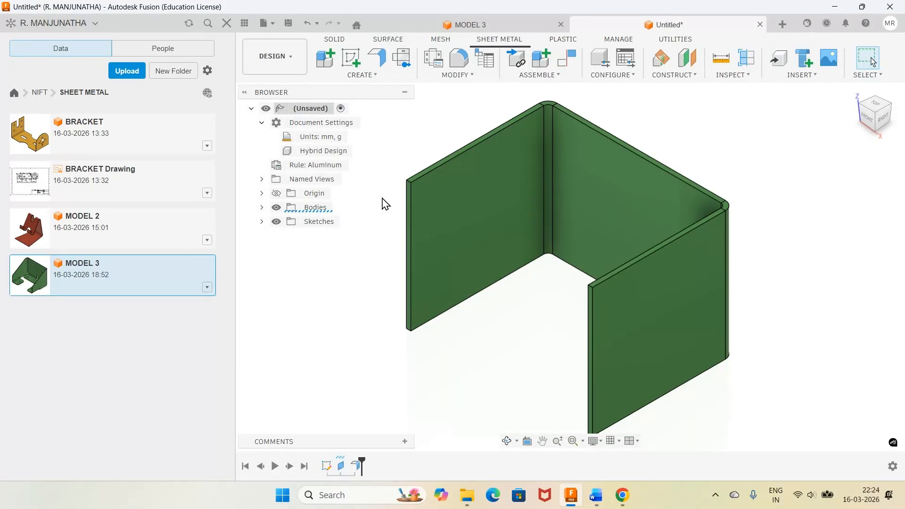
Step: Create a 24 mm high full-edge flange along the inner lower edge of the back wall
left_click(352, 61)
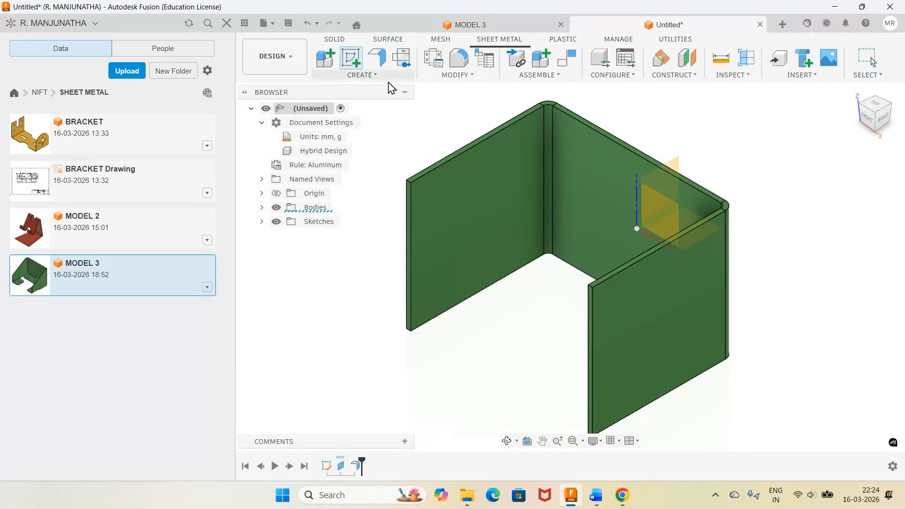
left_click(379, 60)
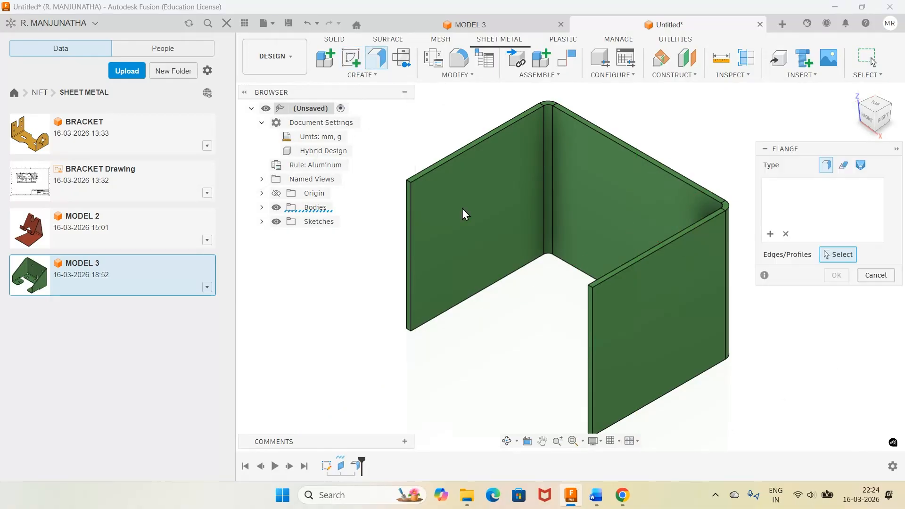
left_click(571, 273)
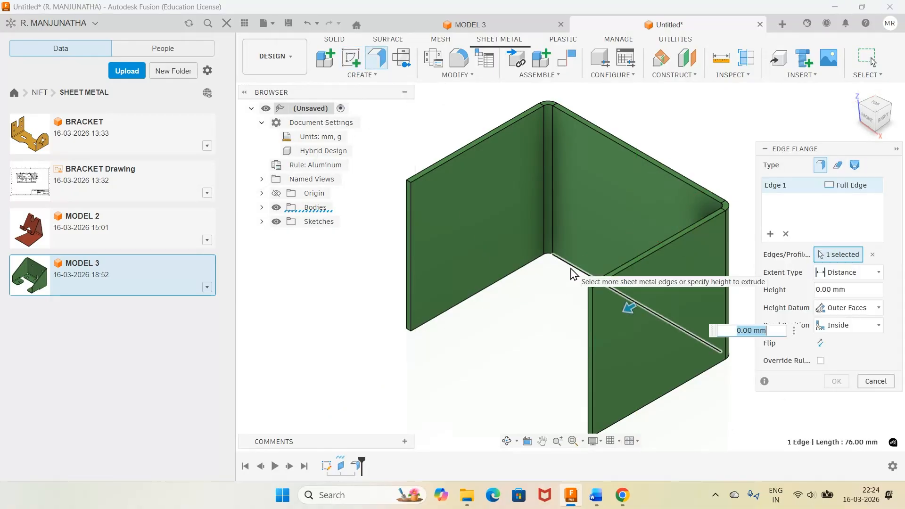
left_click(856, 288)
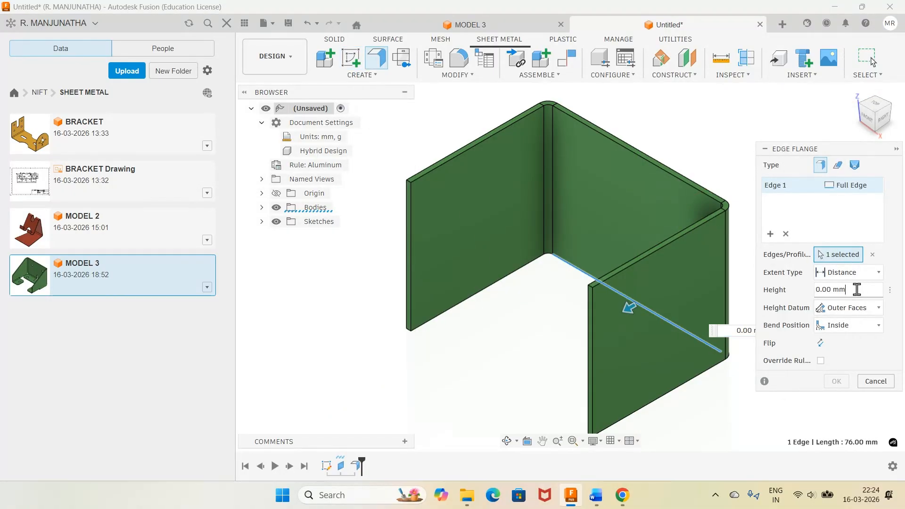
type("24")
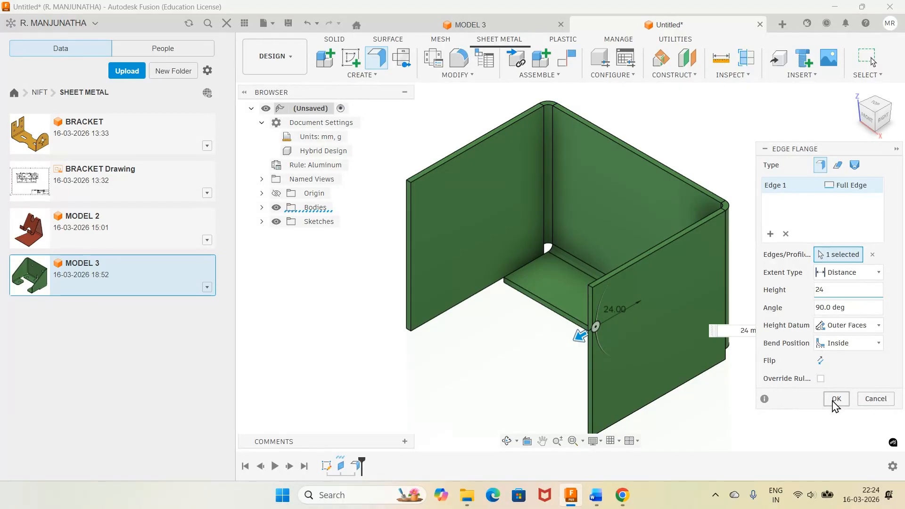
left_click(836, 399)
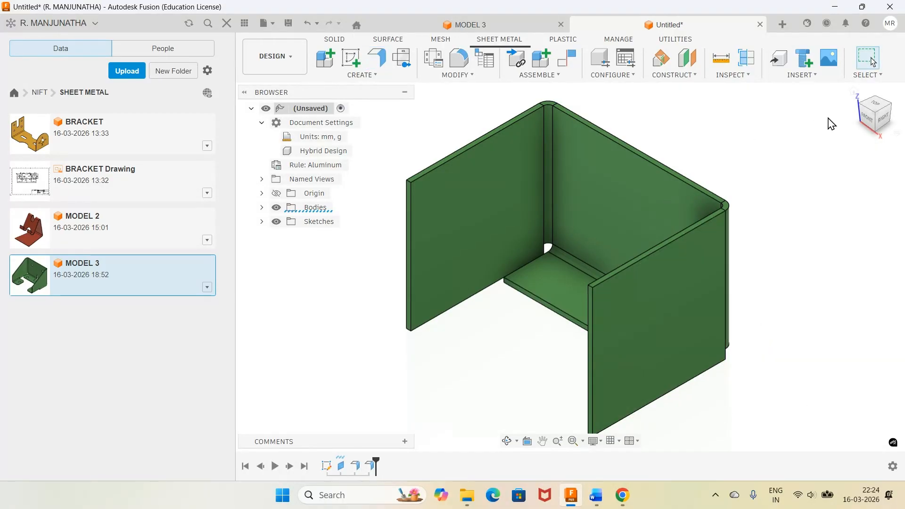
left_click(875, 106)
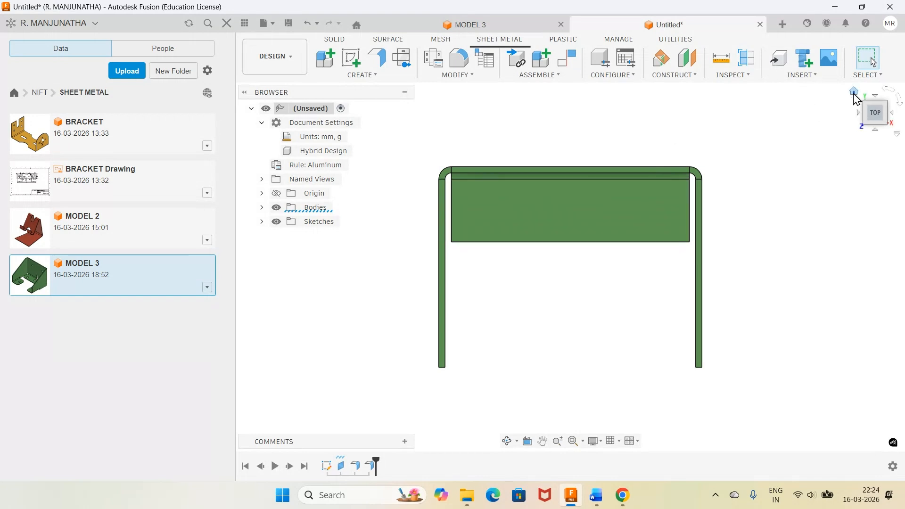
left_click(854, 94)
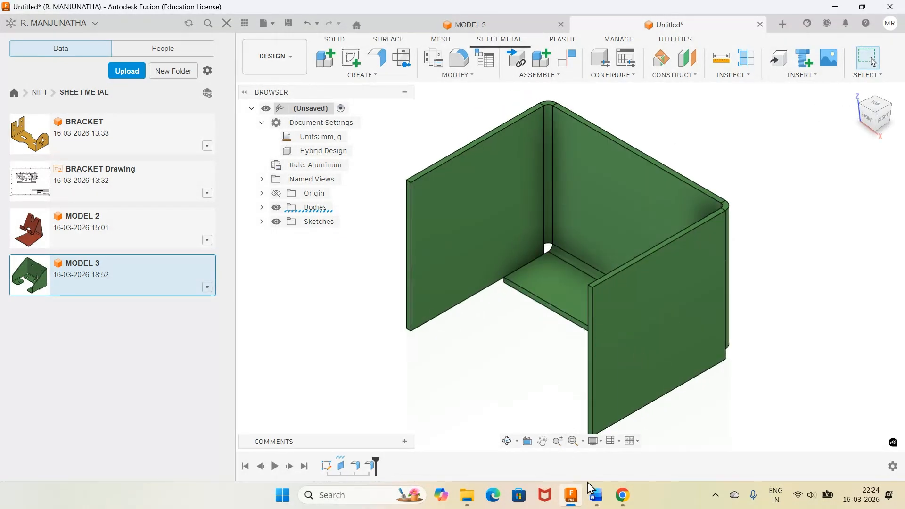
Step: Find the Two Offsets edge flange parameters in the Word document and return to Fusion
mouse_move(595, 494)
left_click(569, 452)
scroll(535, 365, "down", 4)
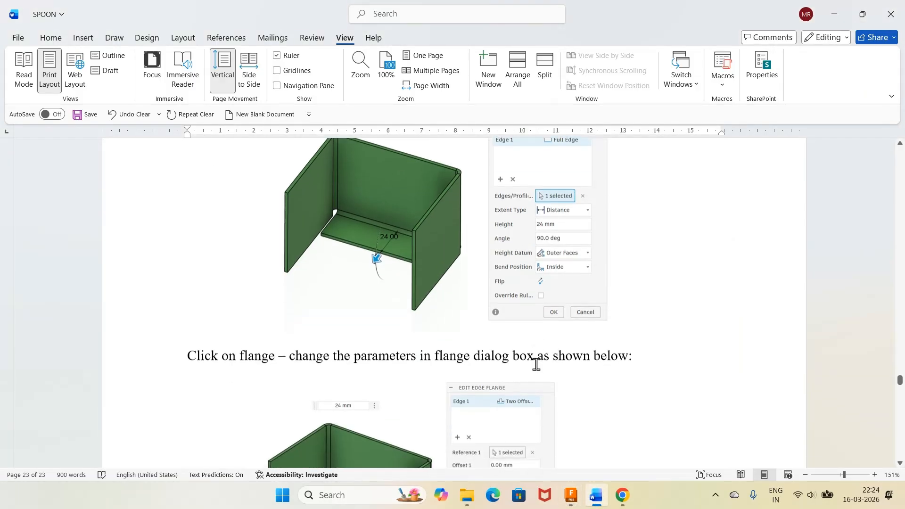
scroll(536, 363, "down", 4)
scroll(396, 339, "down", 2)
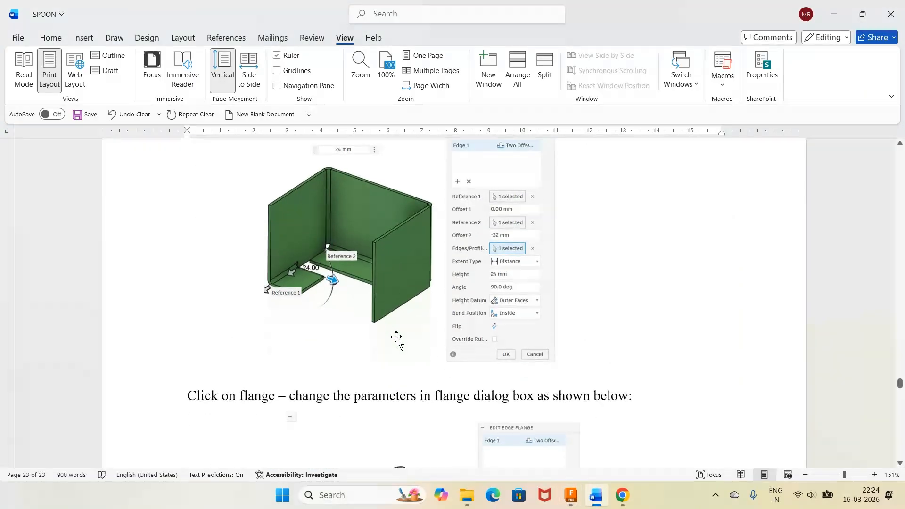
scroll(395, 339, "up", 1)
mouse_move(570, 495)
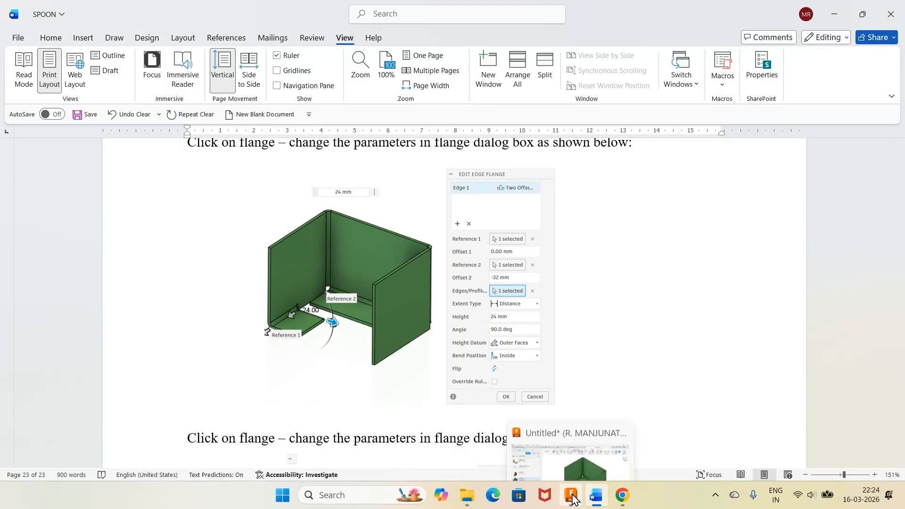
left_click(558, 473)
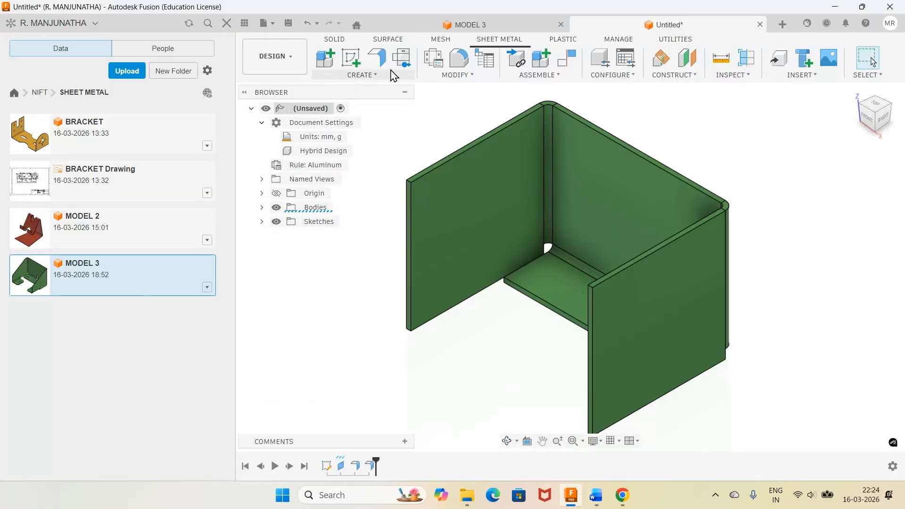
Step: Start a Two Offsets edge flange on the left side wall's inner lower edge and check its offsets in the Word document
left_click(376, 58)
left_click(451, 312)
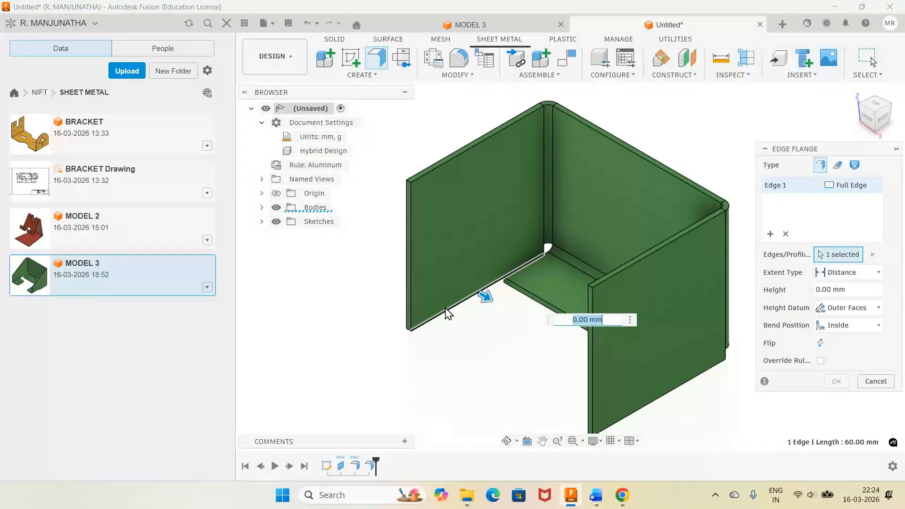
left_click(875, 186)
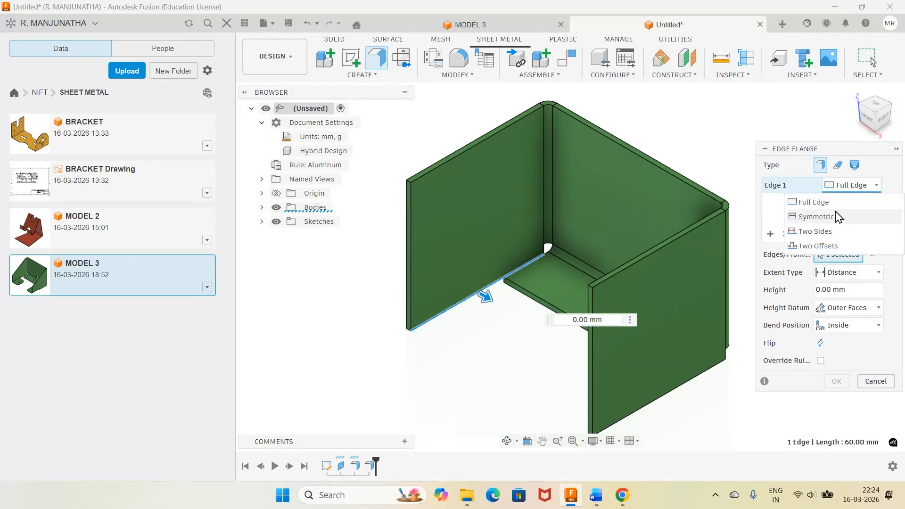
left_click(818, 245)
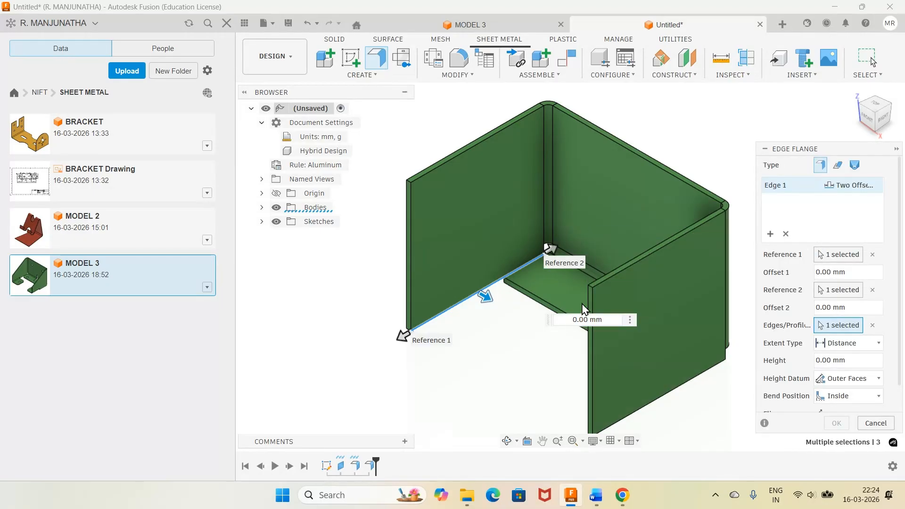
left_click(595, 496)
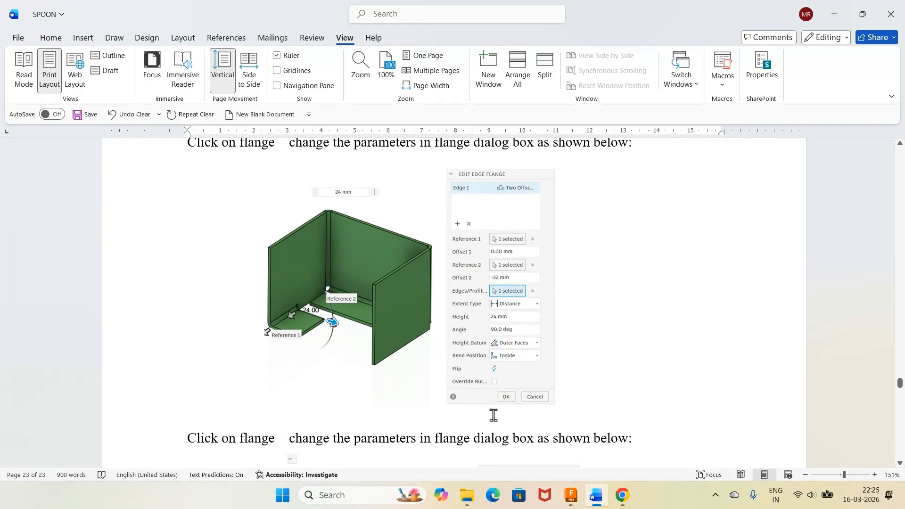
left_click(571, 496)
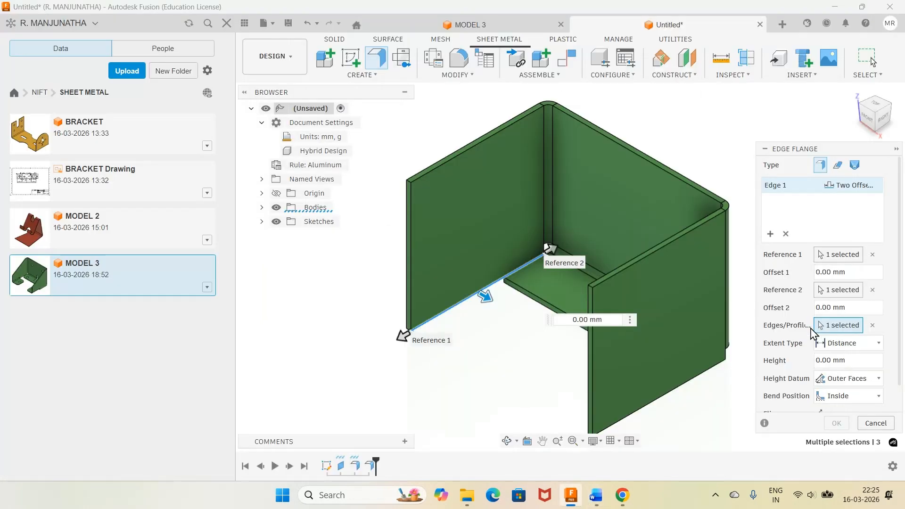
Step: Finish the Two Offsets edge flange on the left side wall with Offset 2 set to -32 mm and a height of 24 mm
left_click(854, 306)
type("-32")
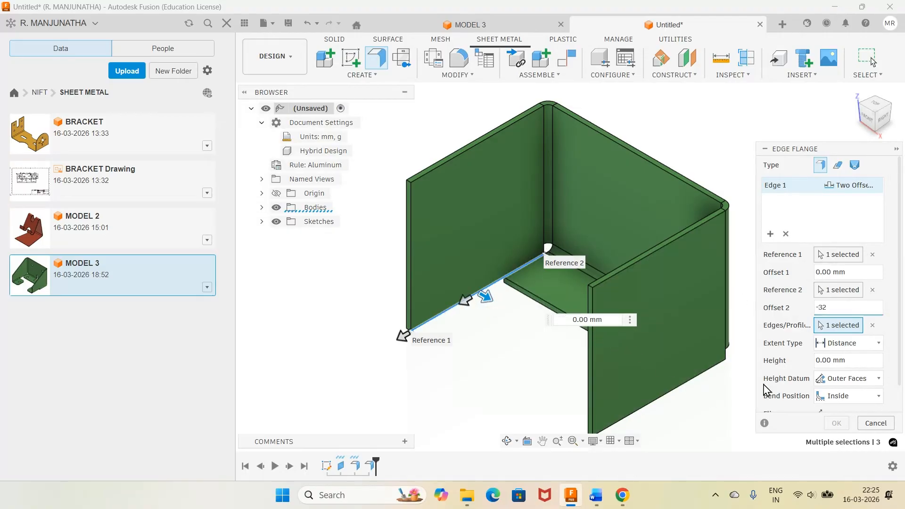
left_click(851, 360)
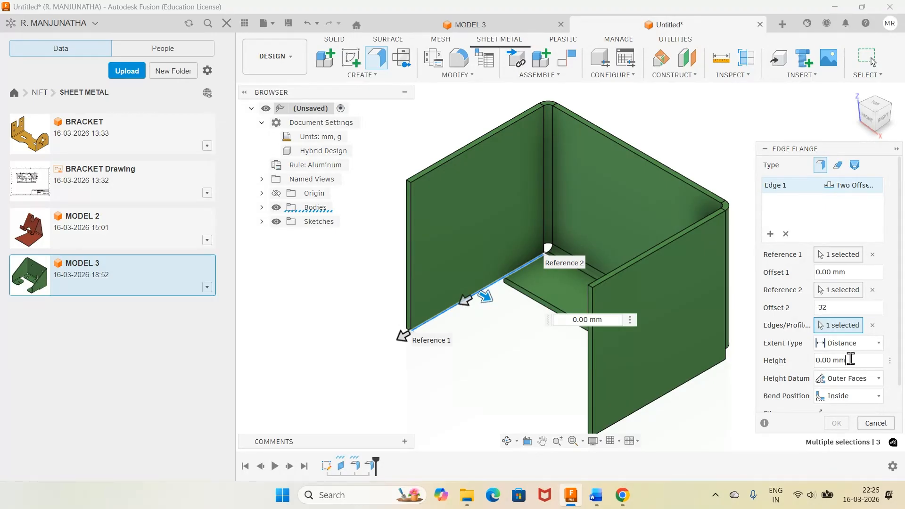
left_click(595, 499)
left_click(595, 498)
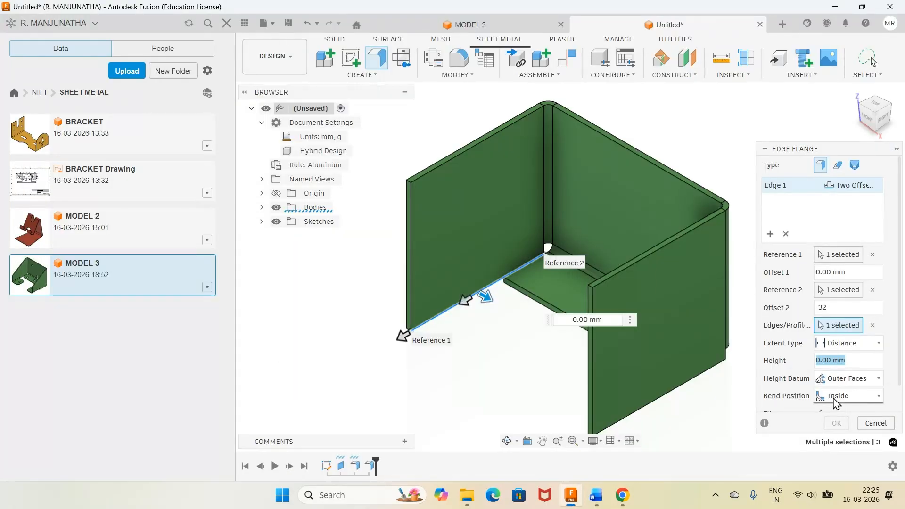
left_click(853, 359)
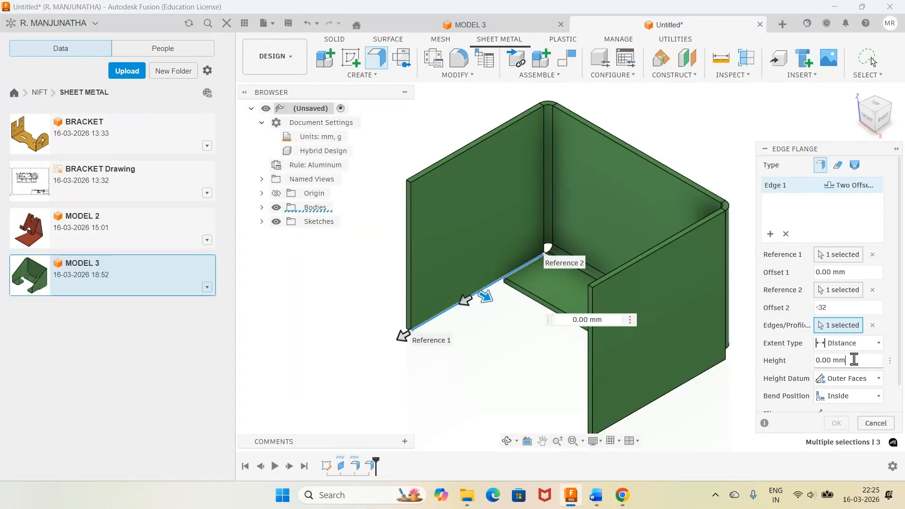
left_click_drag(854, 360, 815, 361)
type("24")
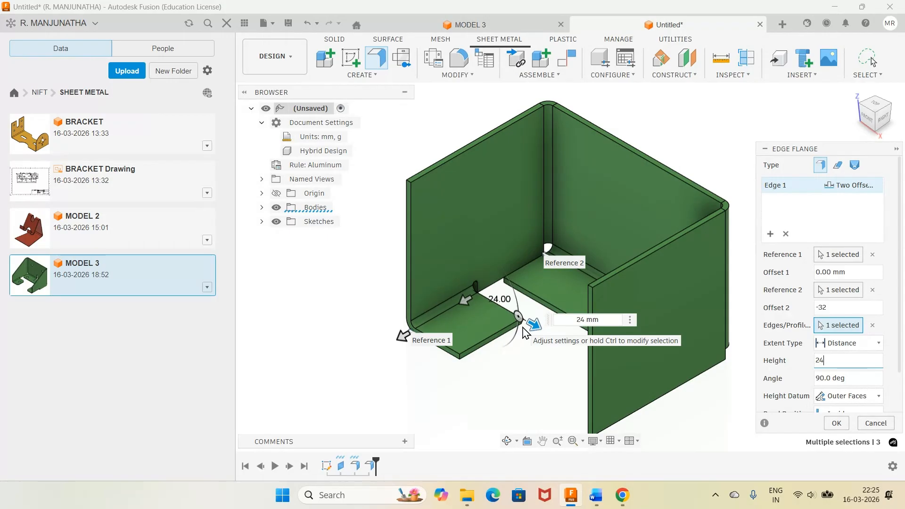
scroll(843, 382, "down", 2)
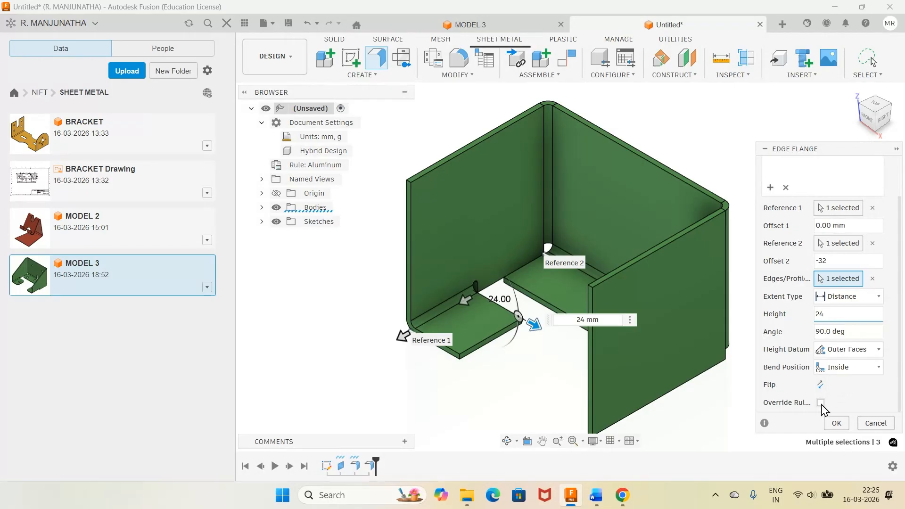
left_click(834, 424)
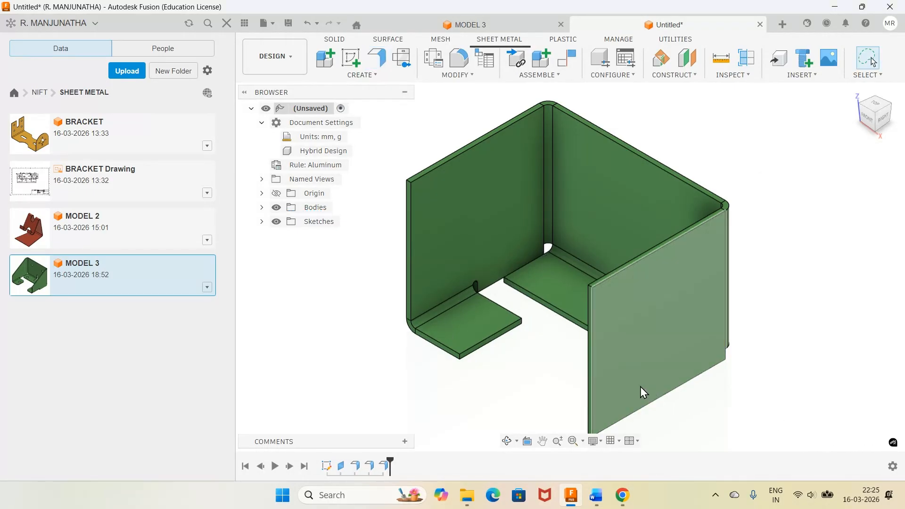
Step: Look up the right side wall's edge flange parameters in the Word document and return to Fusion
left_click(507, 441)
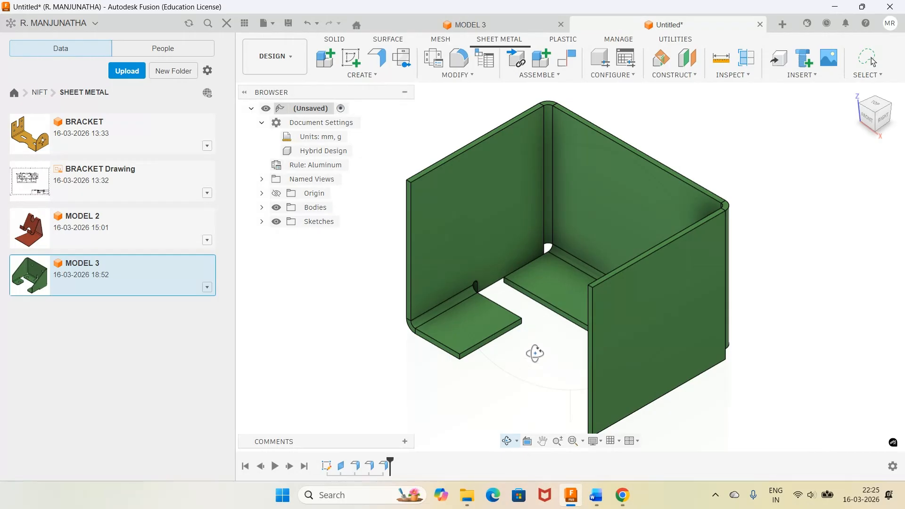
left_click_drag(533, 353, 619, 351)
right_click(619, 351)
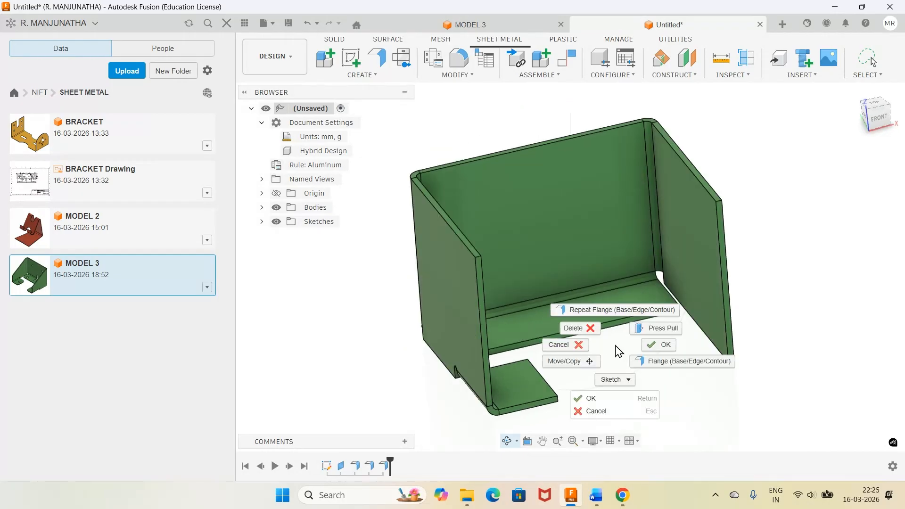
left_click(585, 399)
left_click(593, 497)
scroll(559, 360, "down", 7)
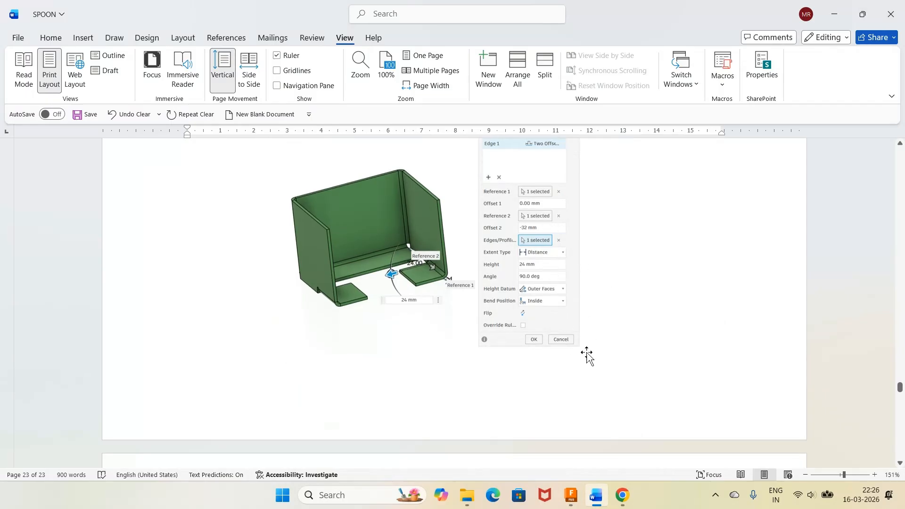
left_click(570, 495)
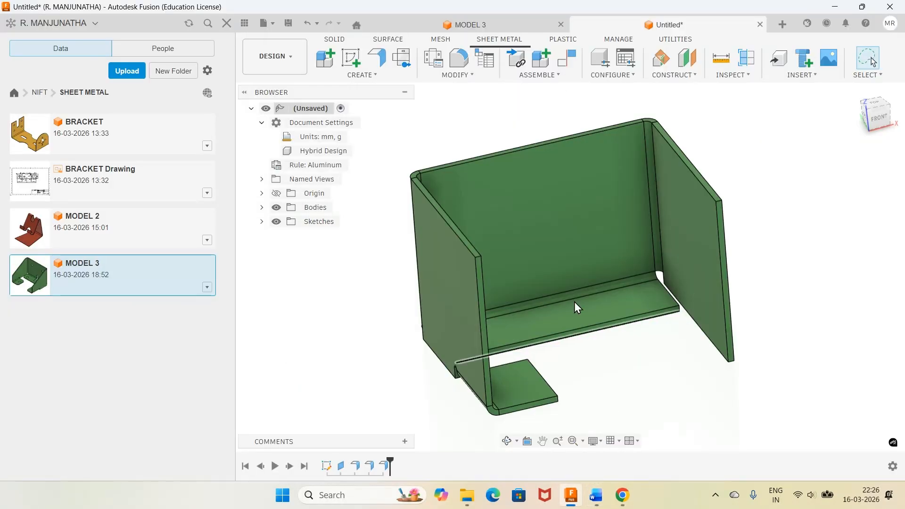
Step: Create a Two Offsets edge flange on the right side wall's inner lower edge with Offset 2 of -32 mm and height 24 mm
left_click(382, 62)
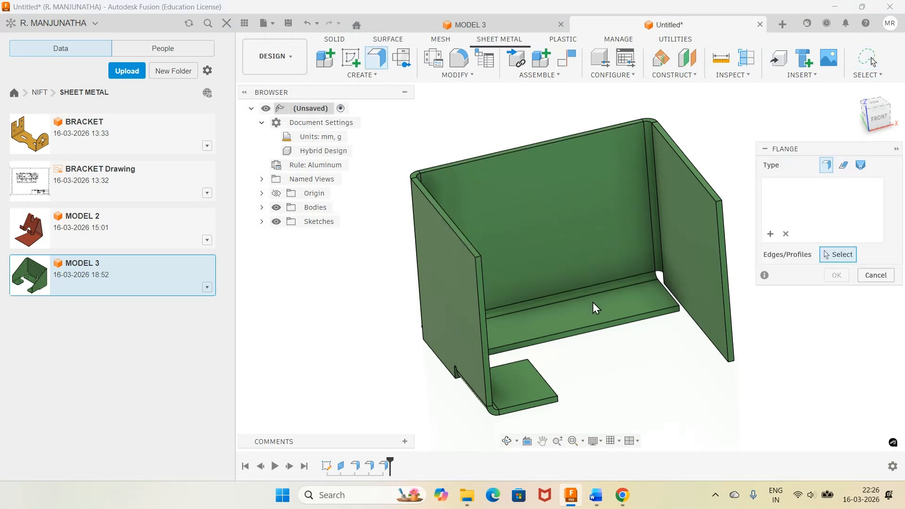
left_click(704, 345)
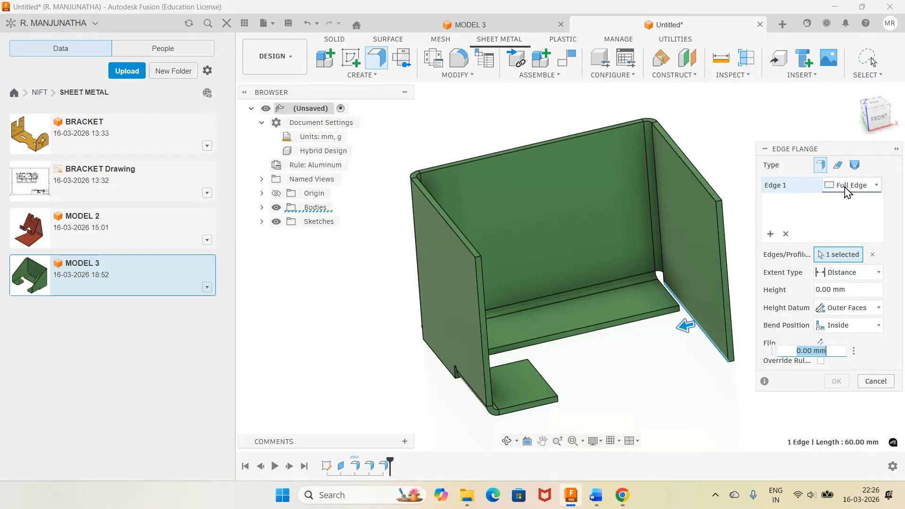
left_click(876, 186)
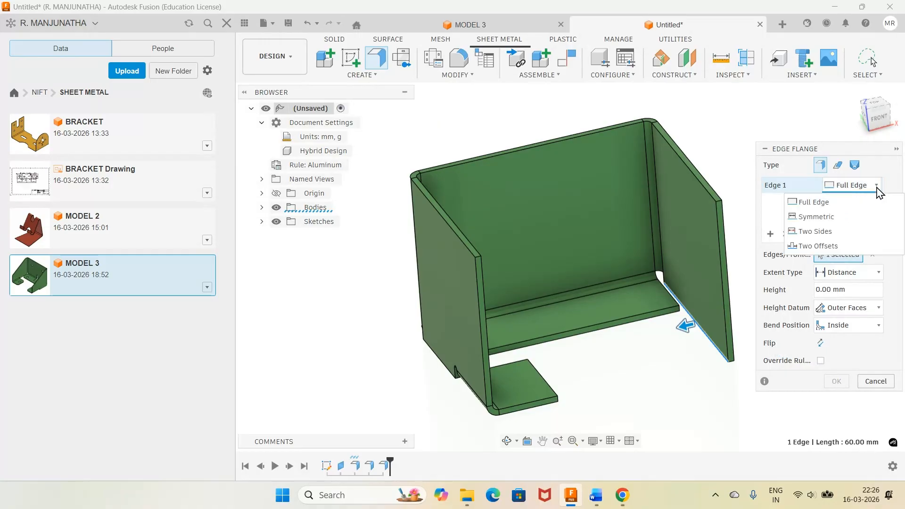
left_click(828, 246)
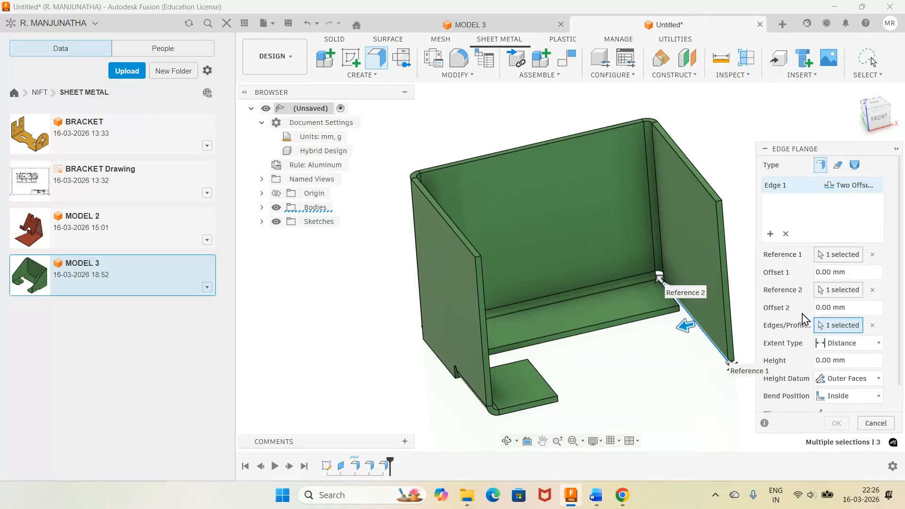
left_click(851, 307)
left_click_drag(850, 308, 791, 311)
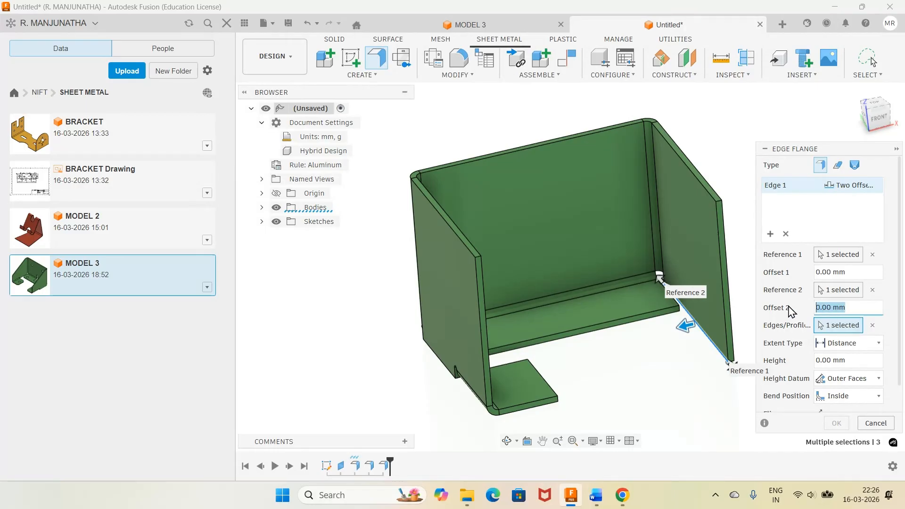
type("-32")
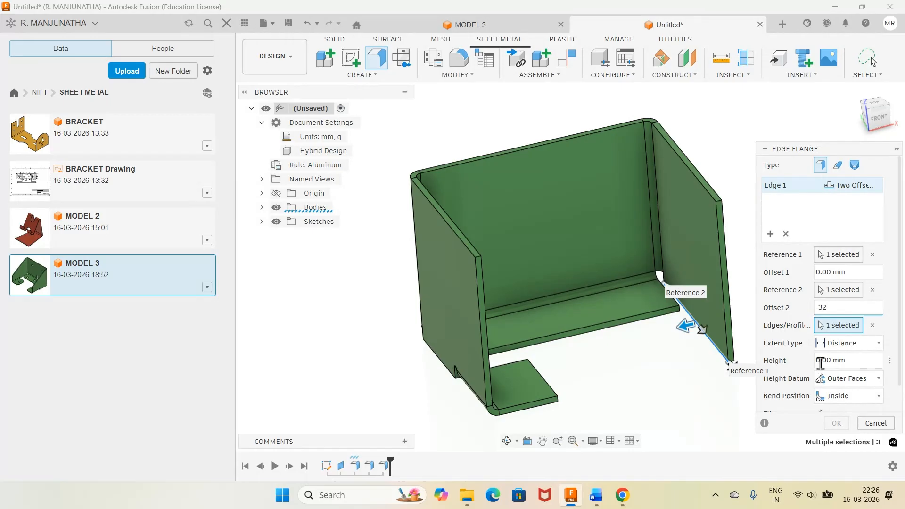
left_click_drag(844, 361, 789, 363)
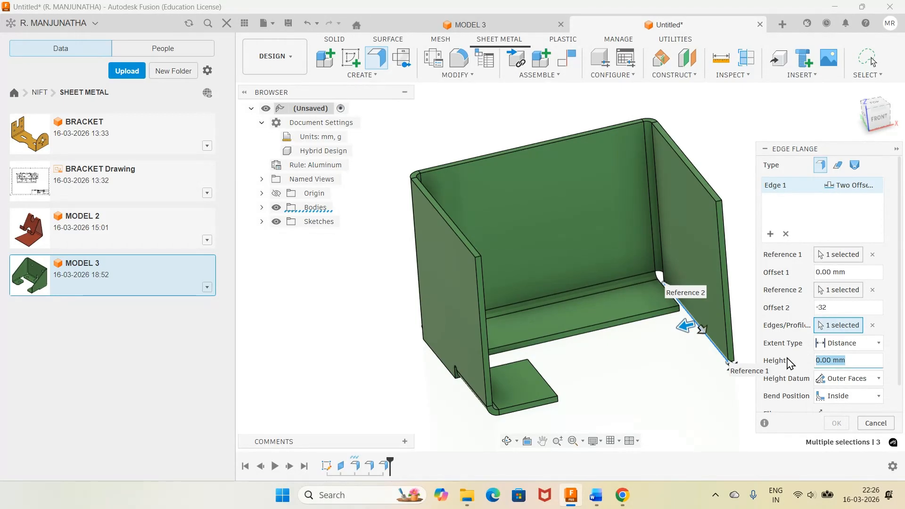
type("24")
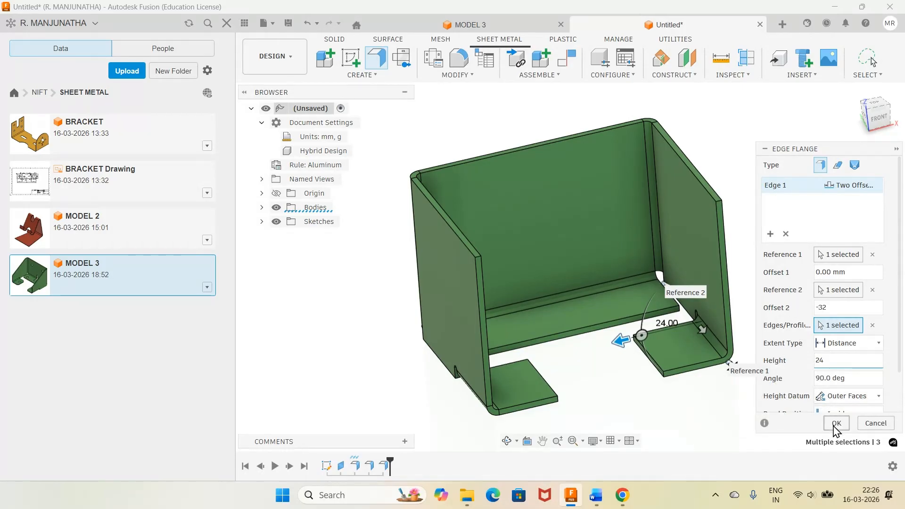
left_click(836, 423)
Step: Look up the chamfer edges and parameters in the Word document and return to Fusion
scroll(747, 375, "up", 8)
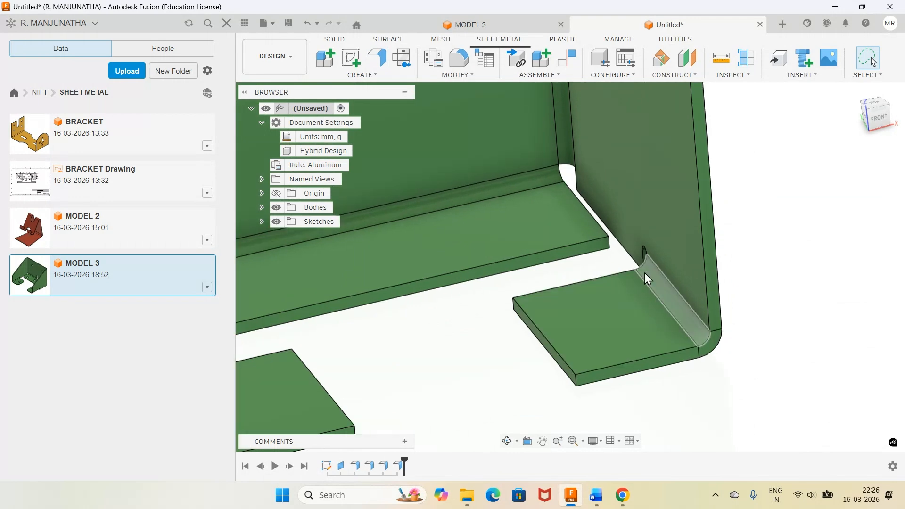
left_click(853, 92)
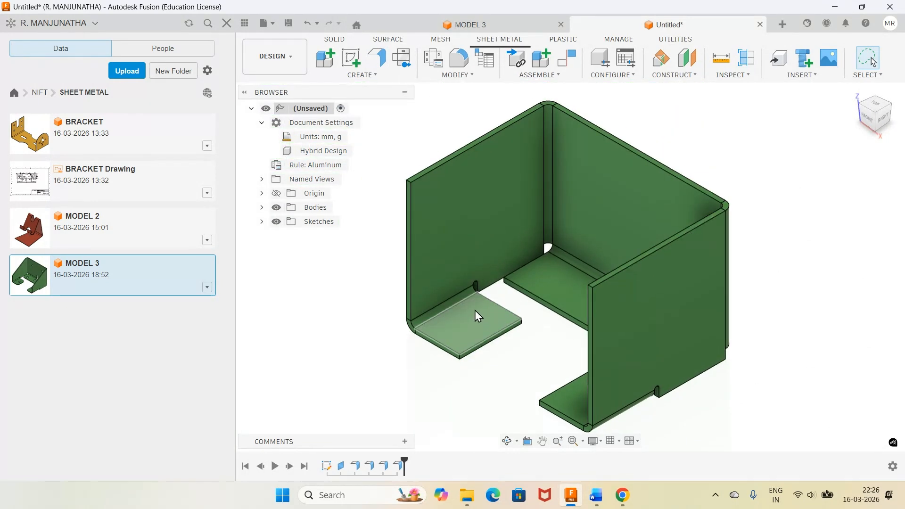
left_click(595, 496)
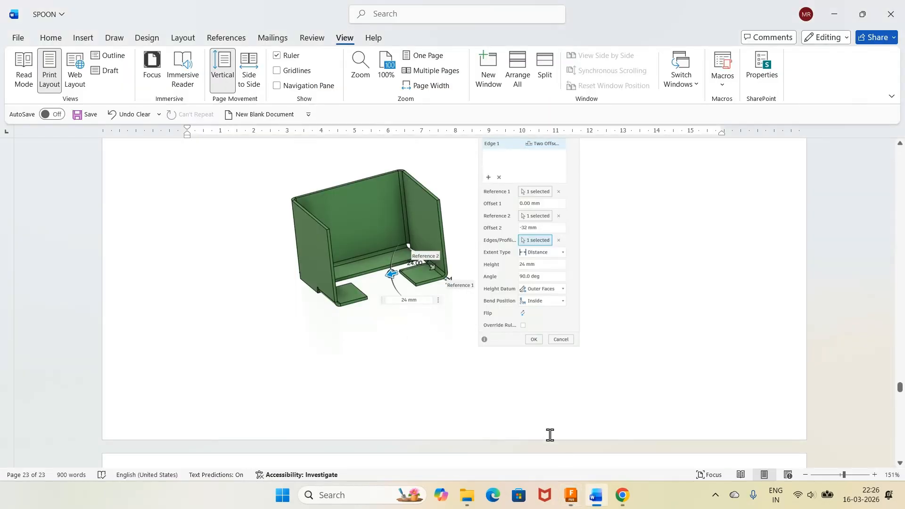
scroll(521, 344, "down", 6)
scroll(523, 343, "down", 2)
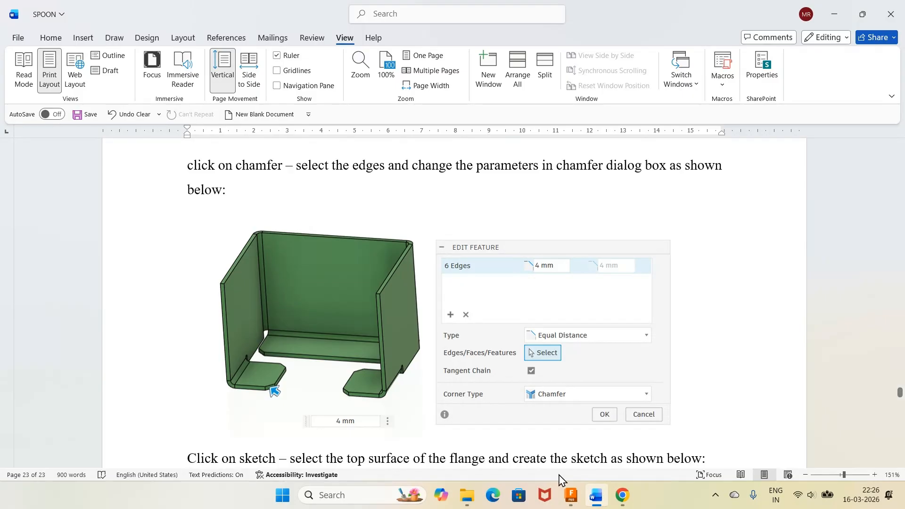
left_click(571, 495)
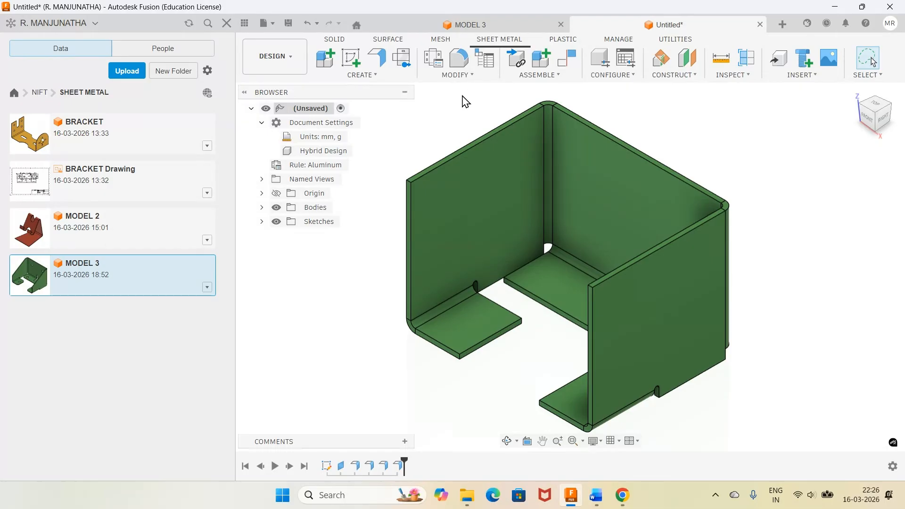
left_click(458, 75)
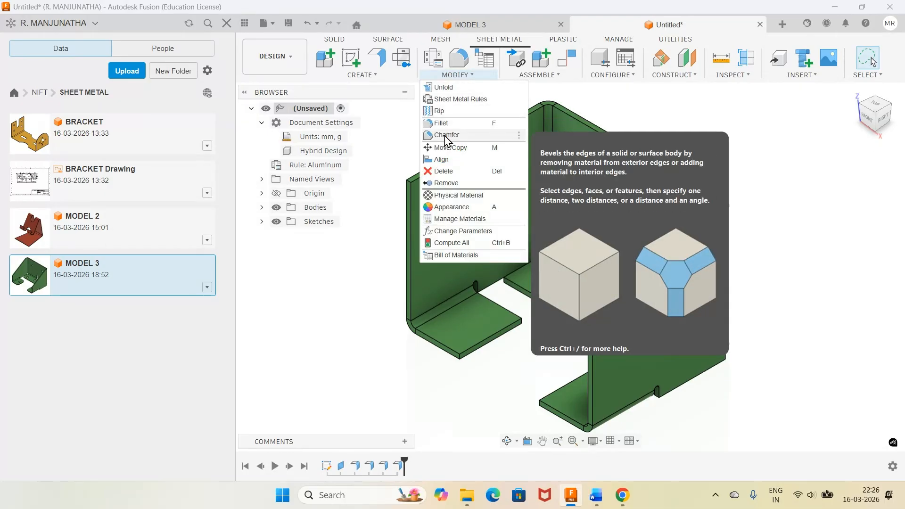
left_click(445, 136)
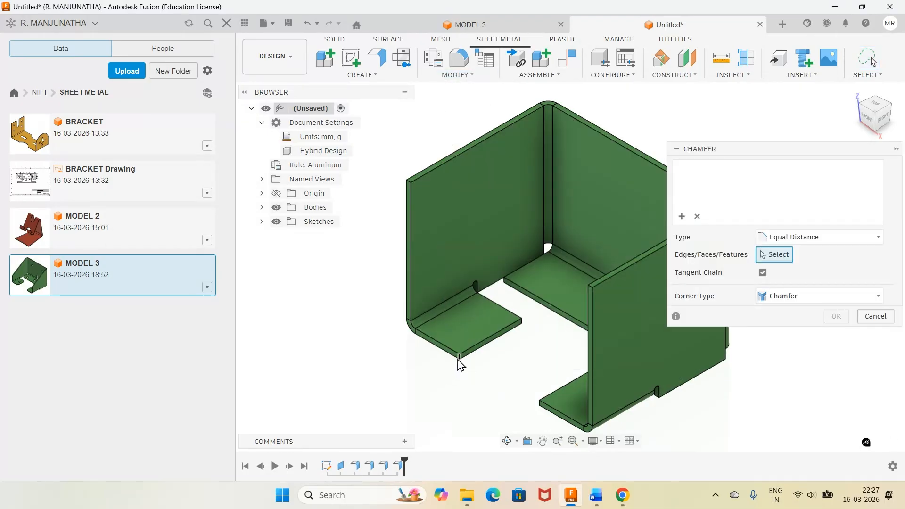
left_click(459, 361)
scroll(529, 359, "up", 4)
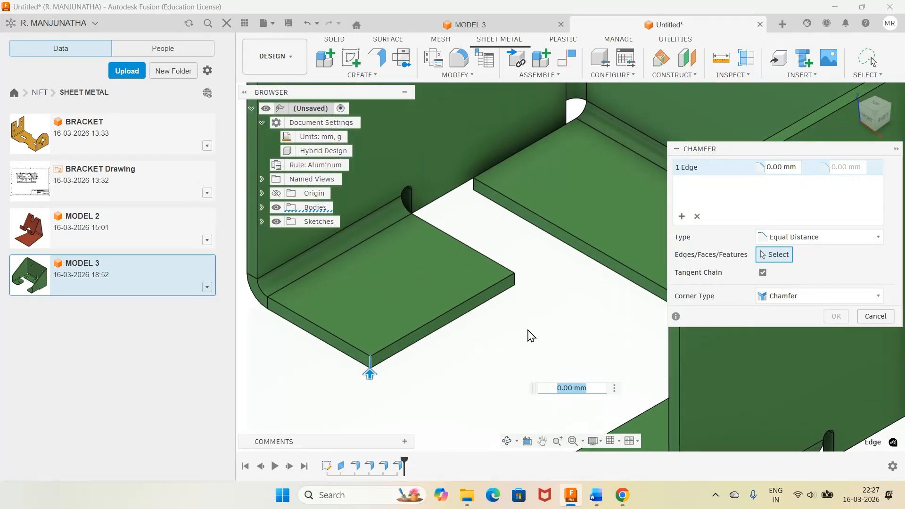
left_click(514, 280)
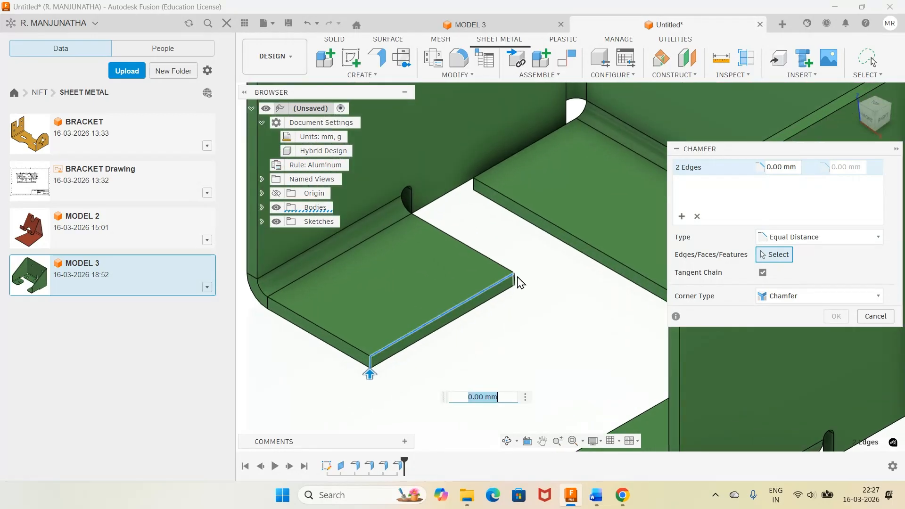
left_click(874, 316)
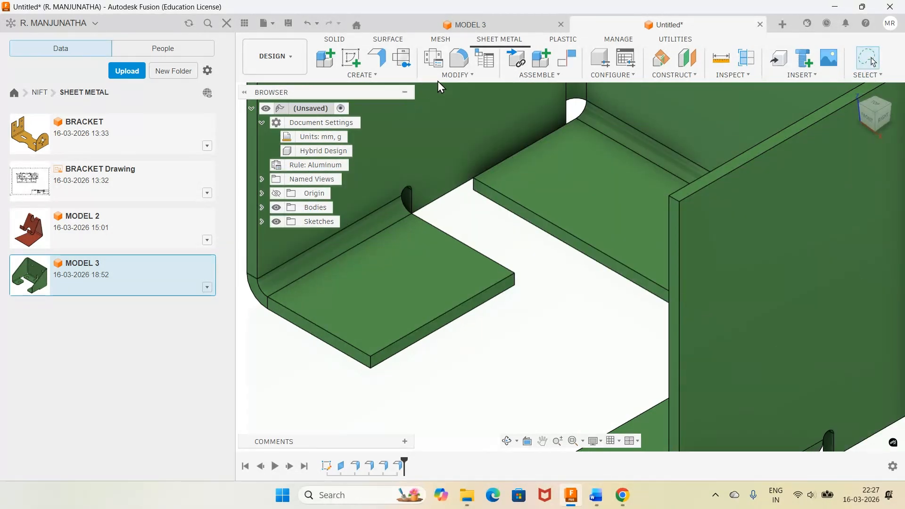
Step: Chamfer the six free corner edges of the three lower flanges with the Equal Distance type at 4 mm
left_click(456, 77)
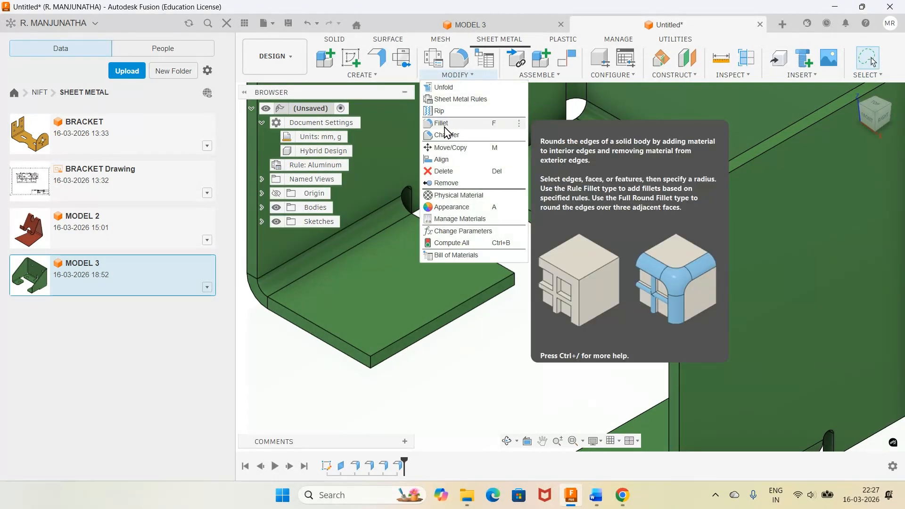
left_click(443, 132)
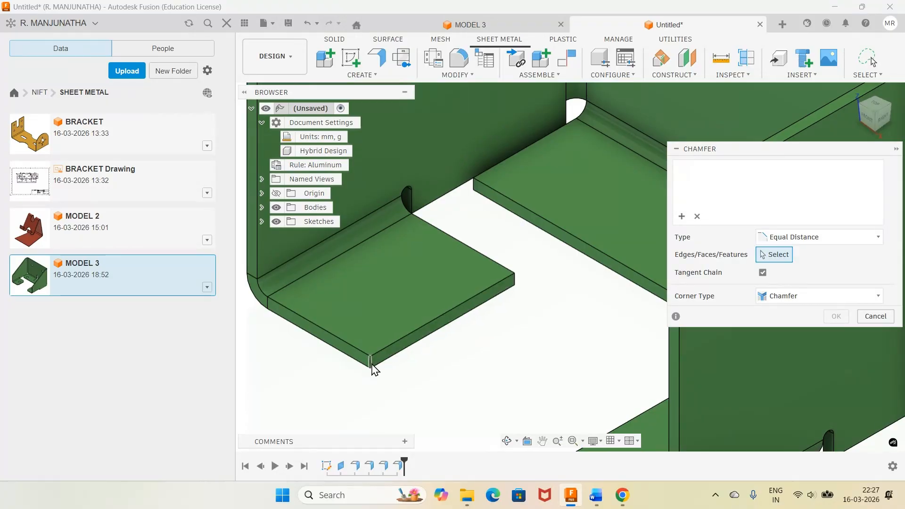
left_click(370, 366)
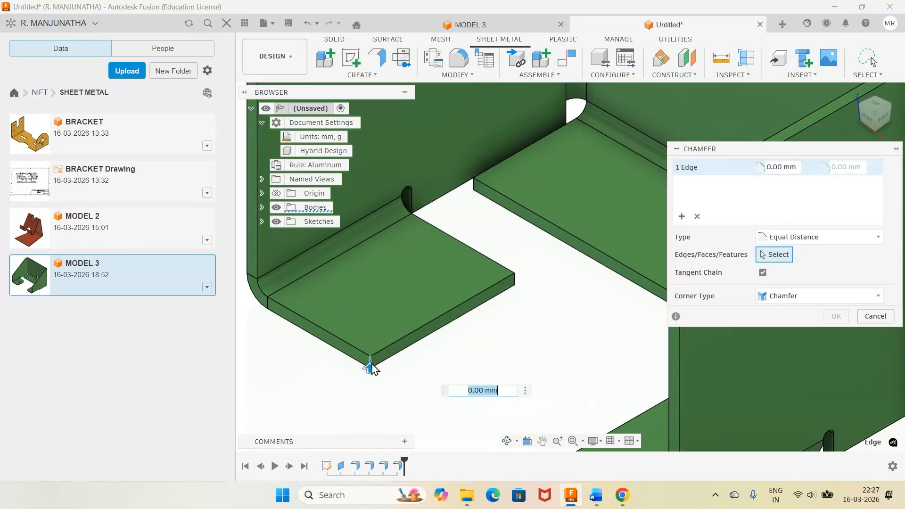
left_click(514, 285)
left_click(473, 186)
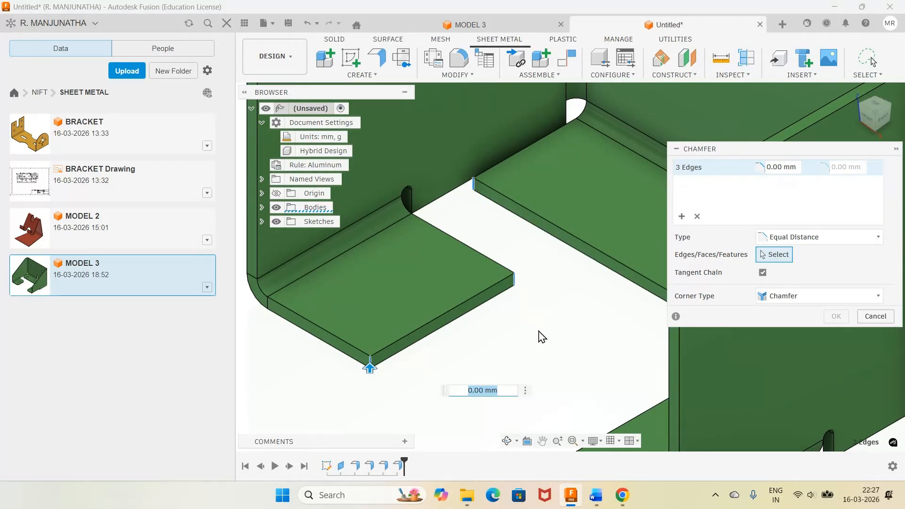
scroll(561, 358, "down", 5)
scroll(525, 405, "up", 4)
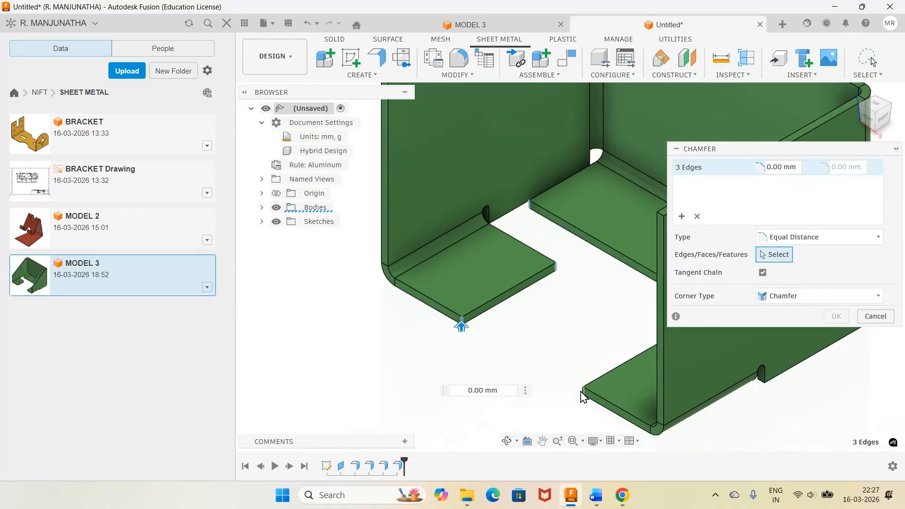
left_click(583, 394)
left_click(506, 439)
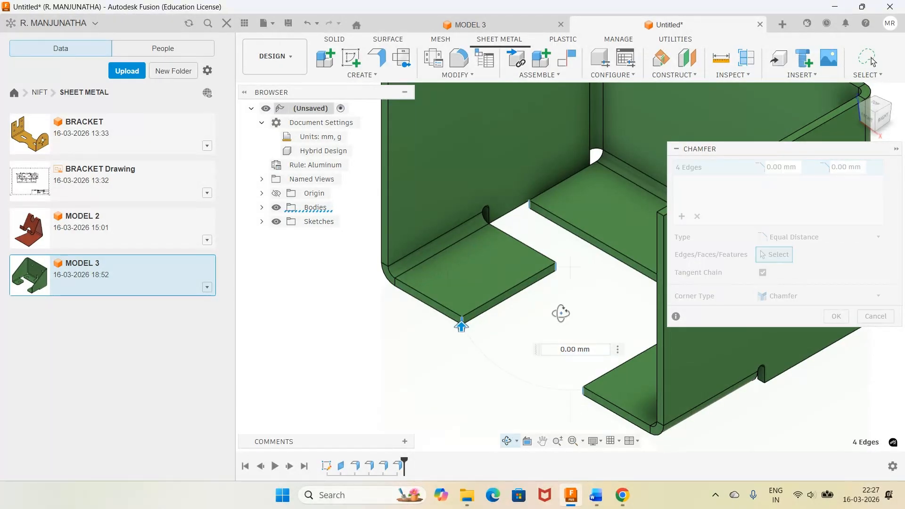
left_click_drag(559, 312, 632, 239)
scroll(632, 239, "up", 3)
scroll(631, 239, "up", 3)
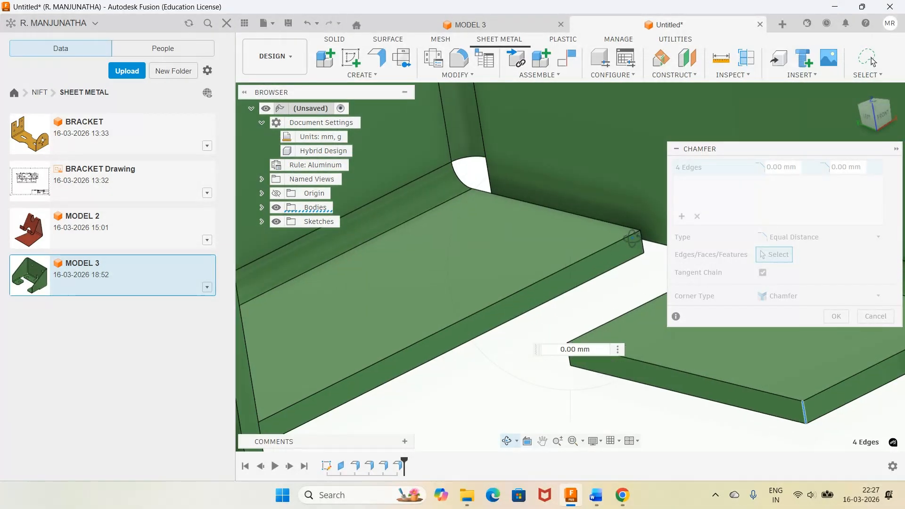
right_click(617, 286)
left_click(595, 339)
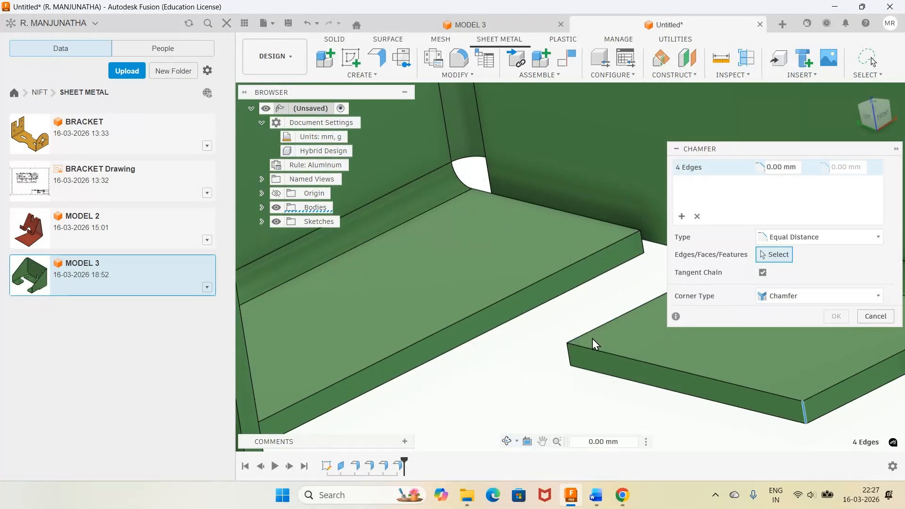
left_click(569, 353)
left_click(640, 246)
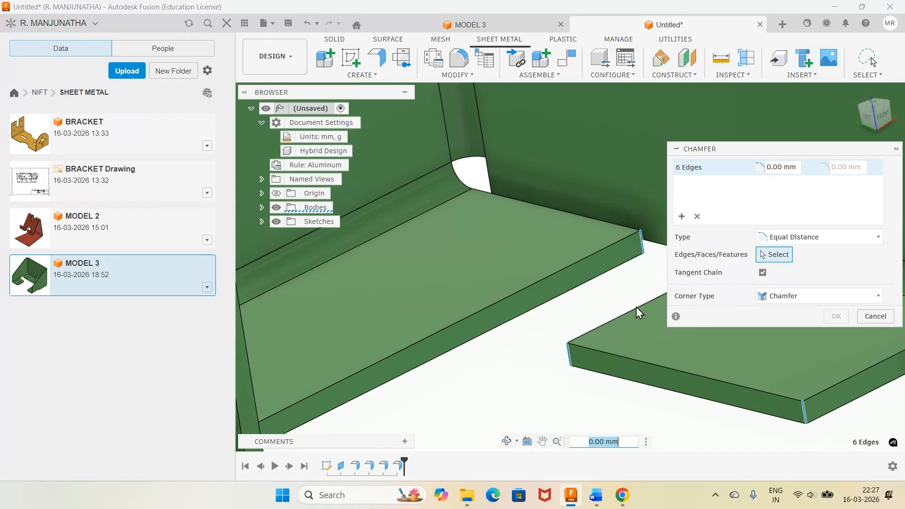
type("4")
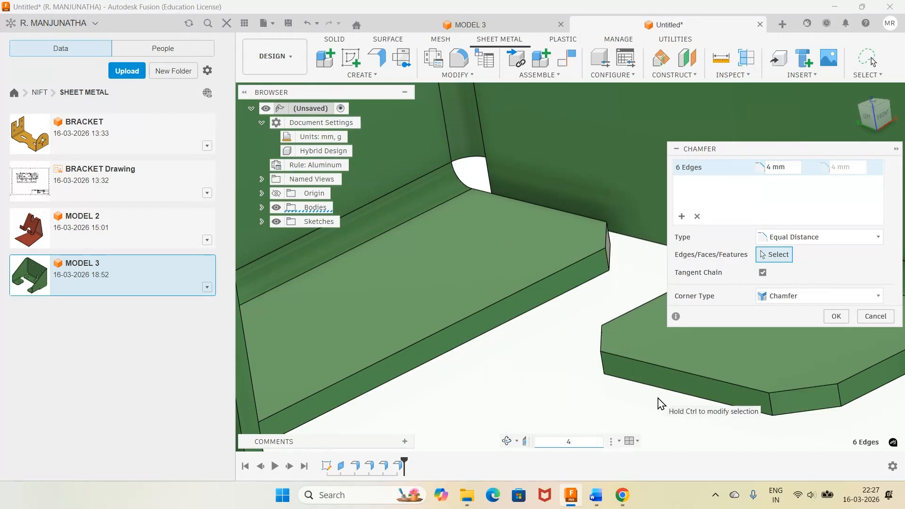
left_click(832, 316)
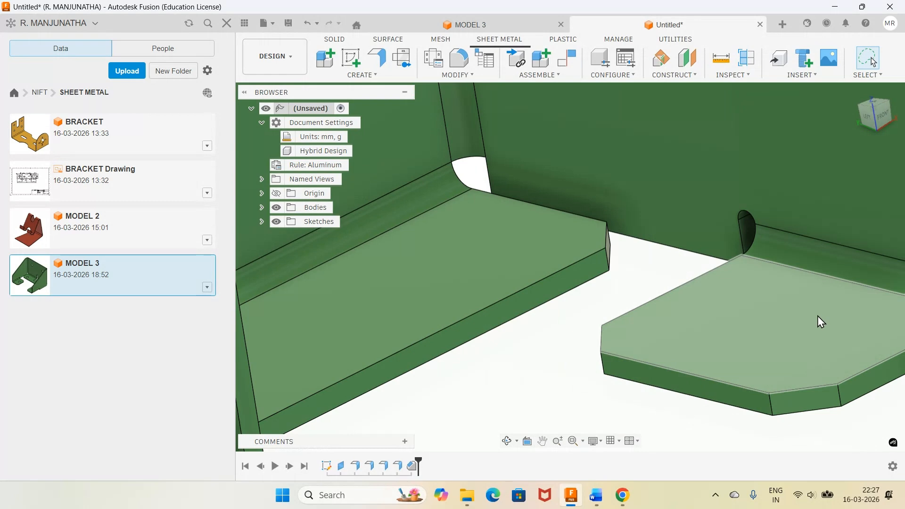
left_click(854, 90)
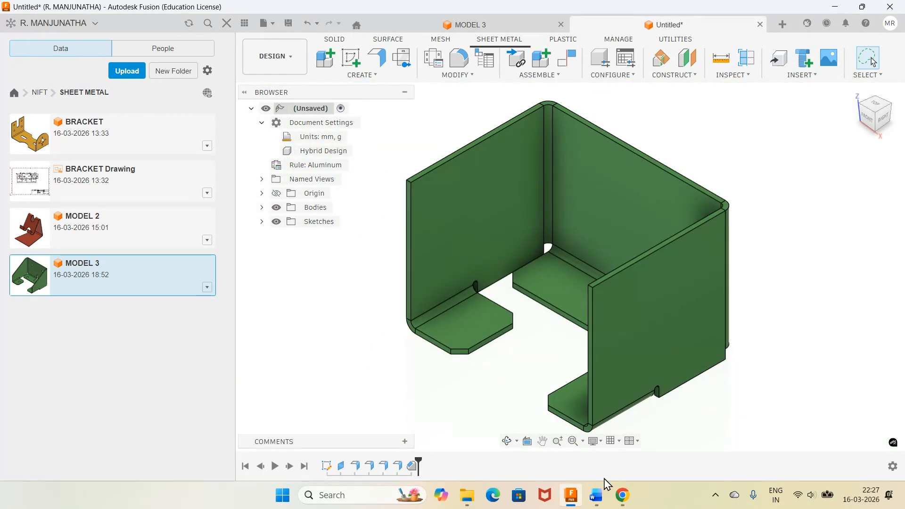
Step: Look up the flange hole-point sketch and the hole parameters in the Word document and return to Fusion
left_click(596, 495)
scroll(444, 336, "down", 4)
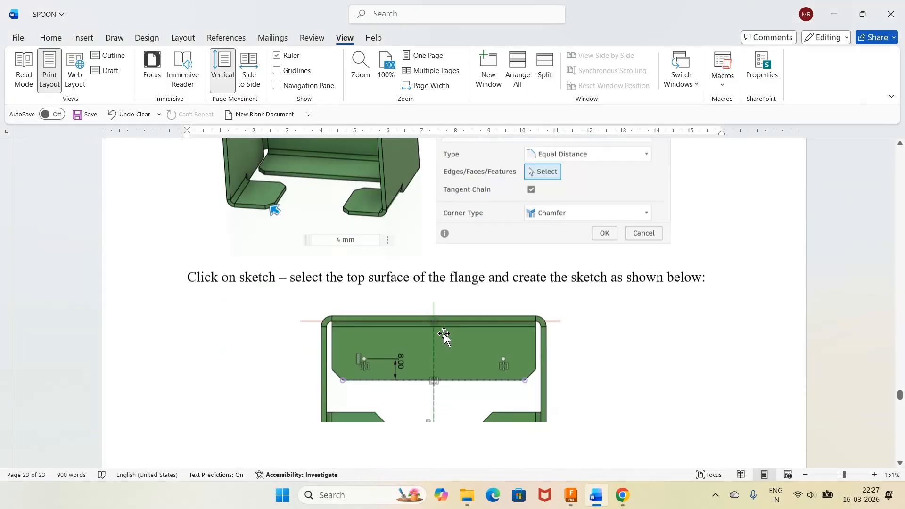
scroll(444, 336, "down", 3)
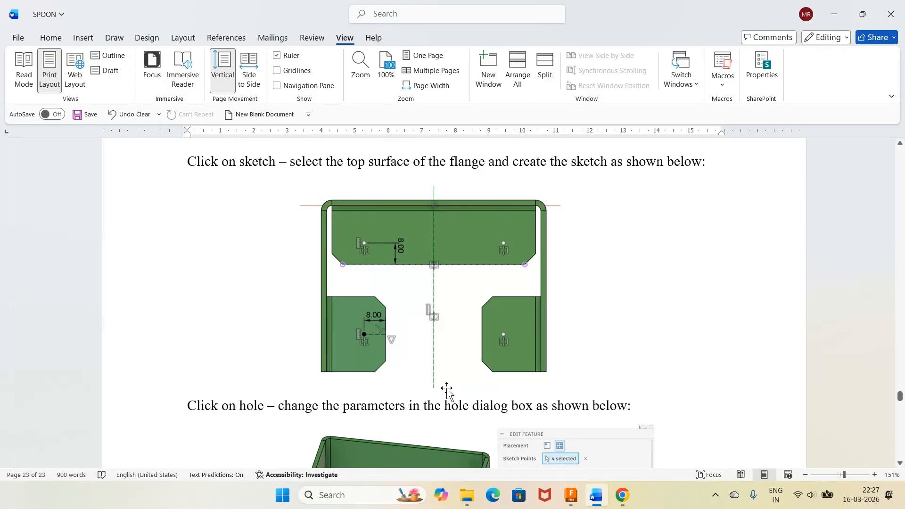
scroll(446, 389, "down", 5)
scroll(461, 280, "up", 5)
left_click(571, 495)
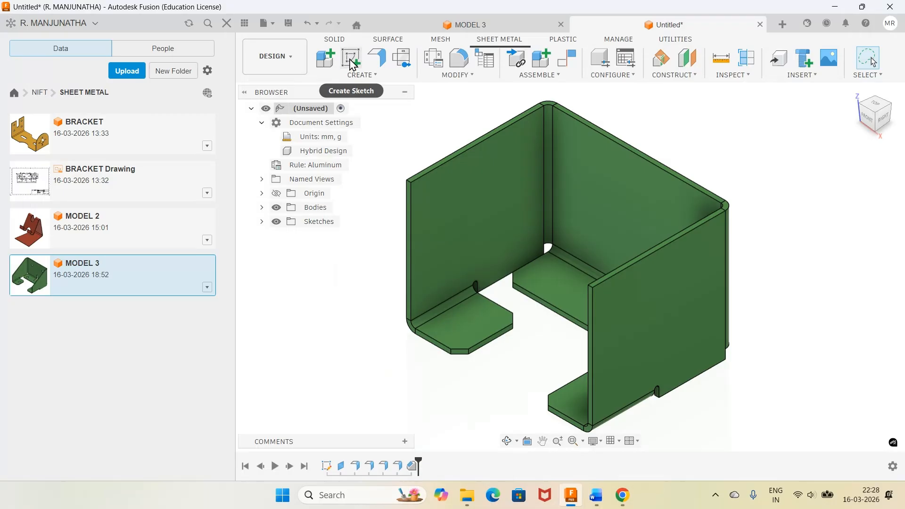
Step: Create a sketch on the left flange's top surface and place a sketch point near the middle of that flange
left_click(351, 64)
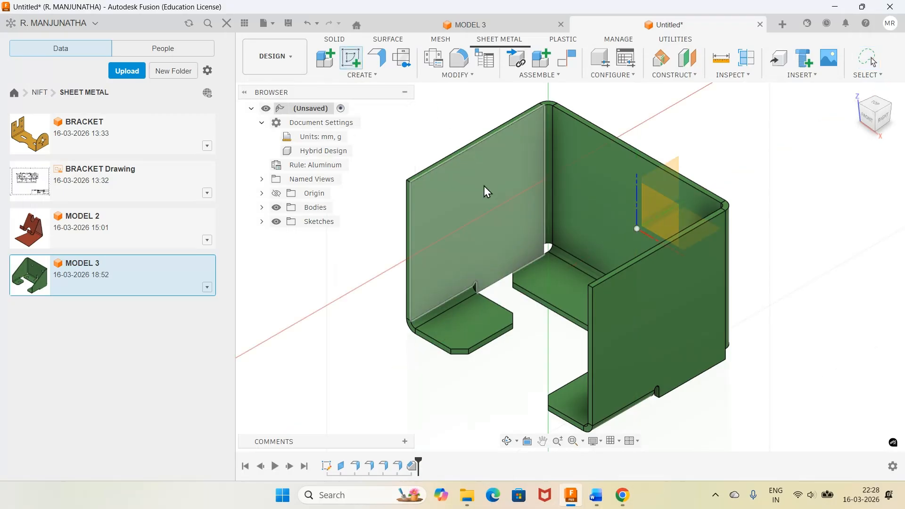
left_click(478, 323)
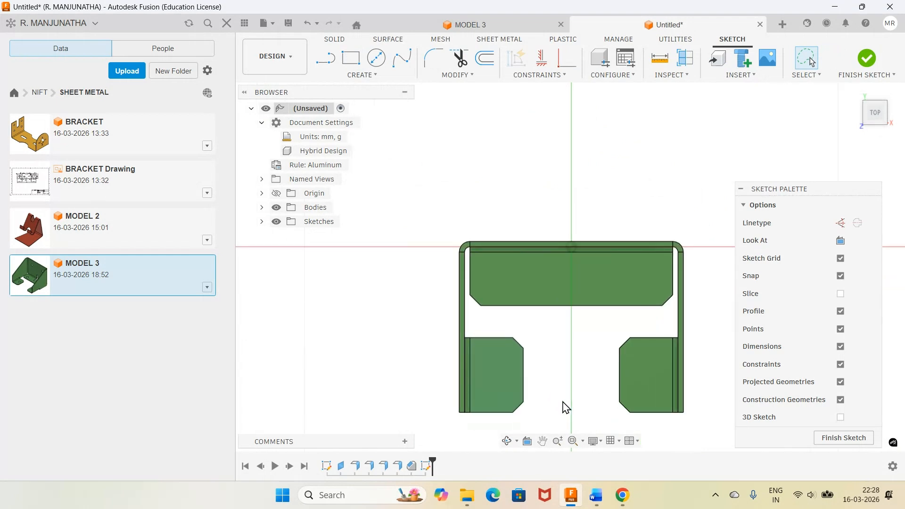
left_click(363, 75)
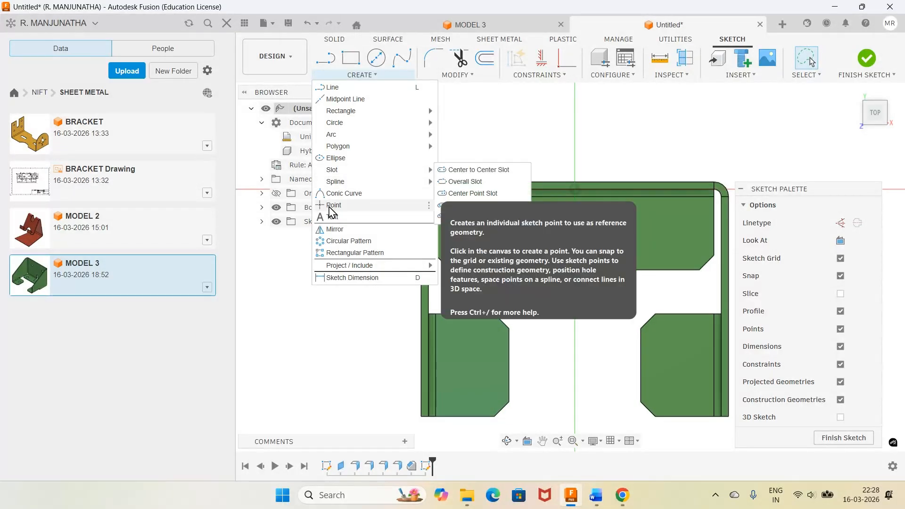
left_click(330, 206)
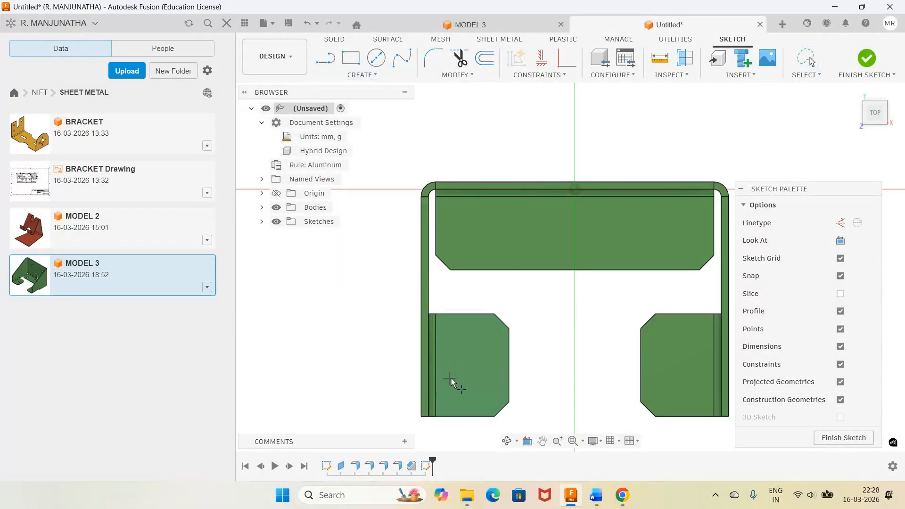
left_click(475, 365)
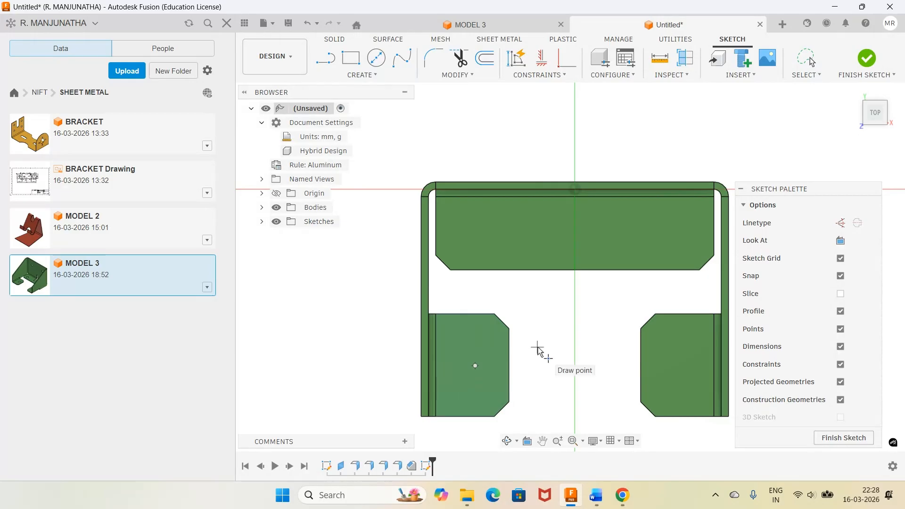
Step: Dimension the sketch point 8 mm horizontally from the left flange's inner edge
key("d")
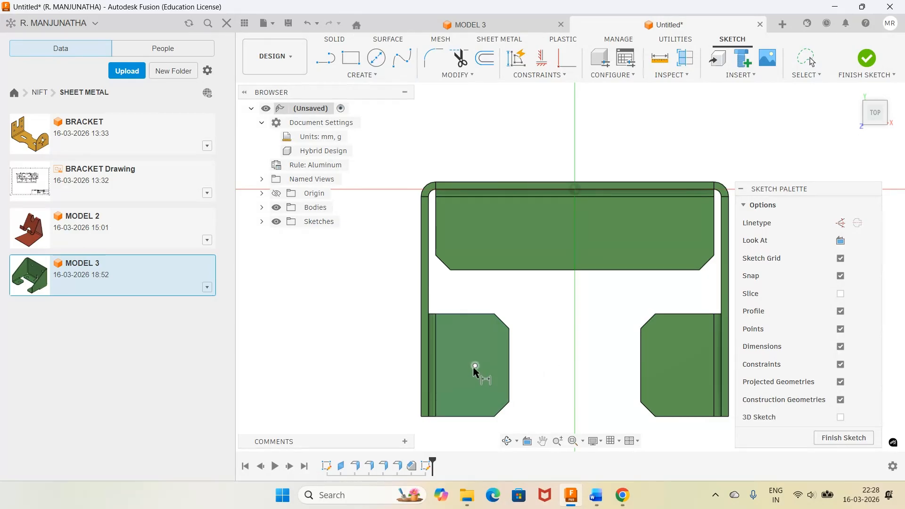
left_click(475, 365)
left_click(508, 367)
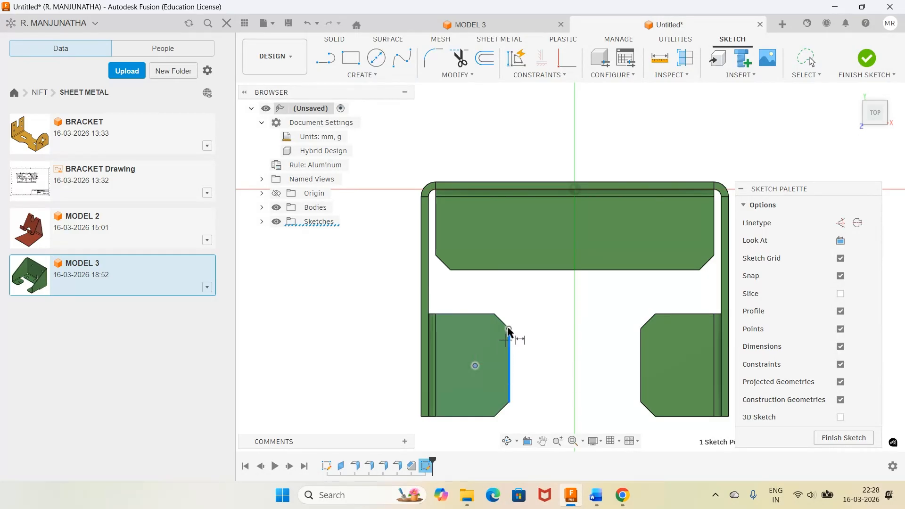
left_click(510, 308)
type("8")
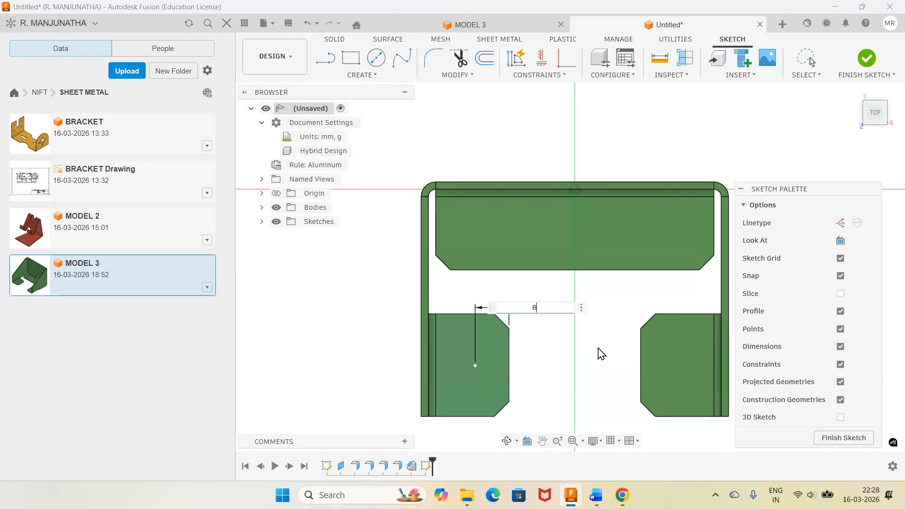
key("Return")
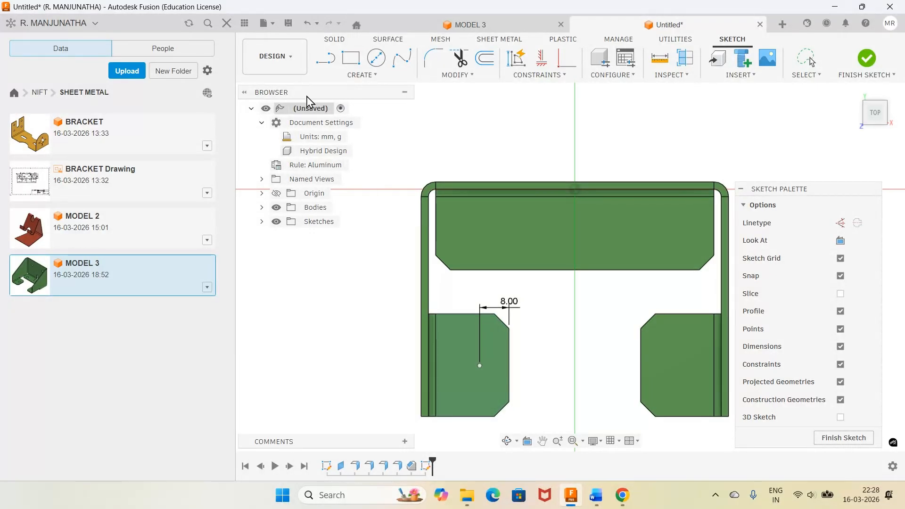
Step: Draw a vertical construction line from the origin down between the left and right flanges
left_click(326, 58)
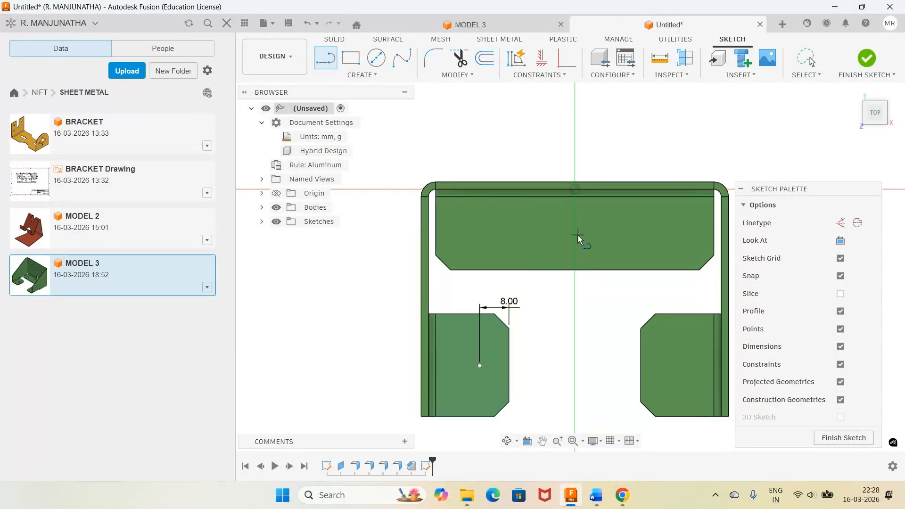
left_click(840, 223)
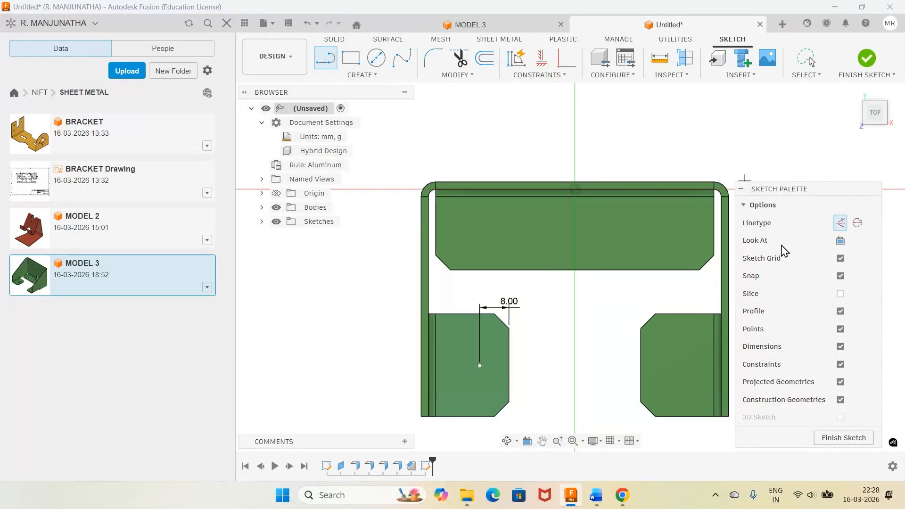
left_click(573, 189)
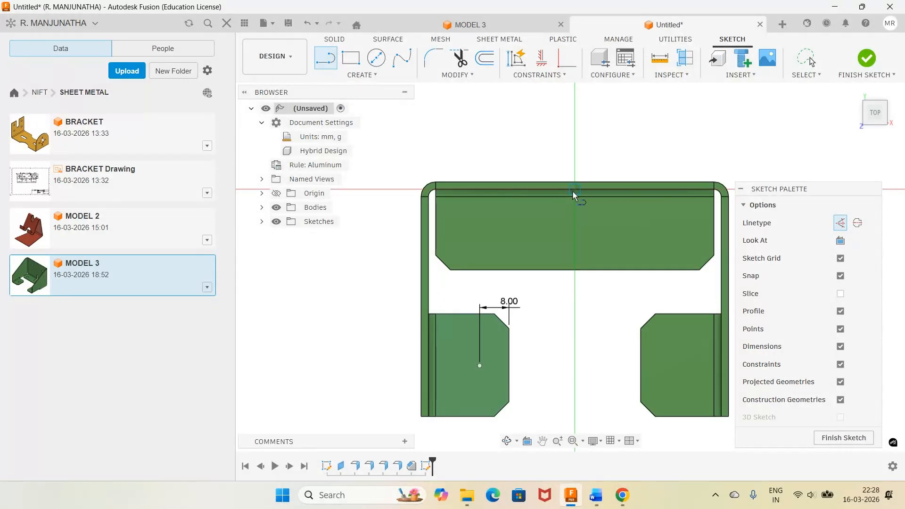
left_click(575, 363)
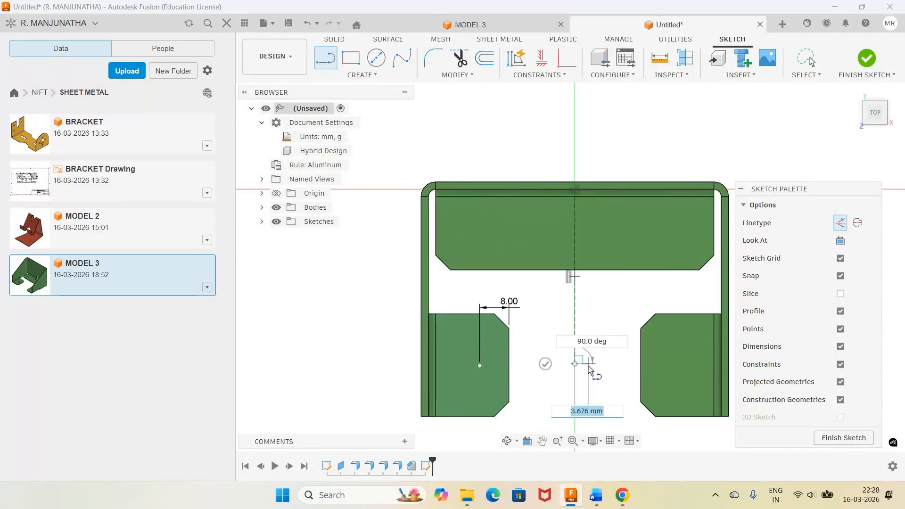
key("Escape")
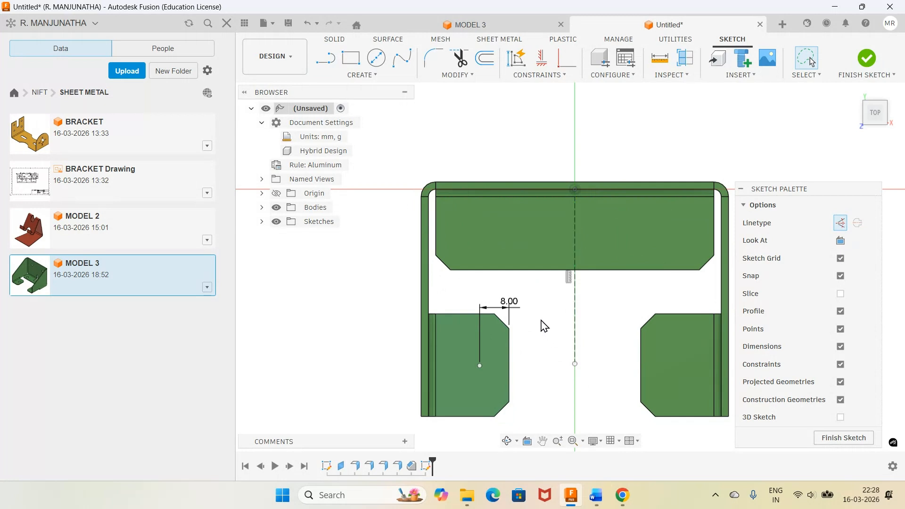
Step: Draw a horizontal construction line from the midpoint of the left flange's inner edge into the flange, past the sketch point
left_click(325, 58)
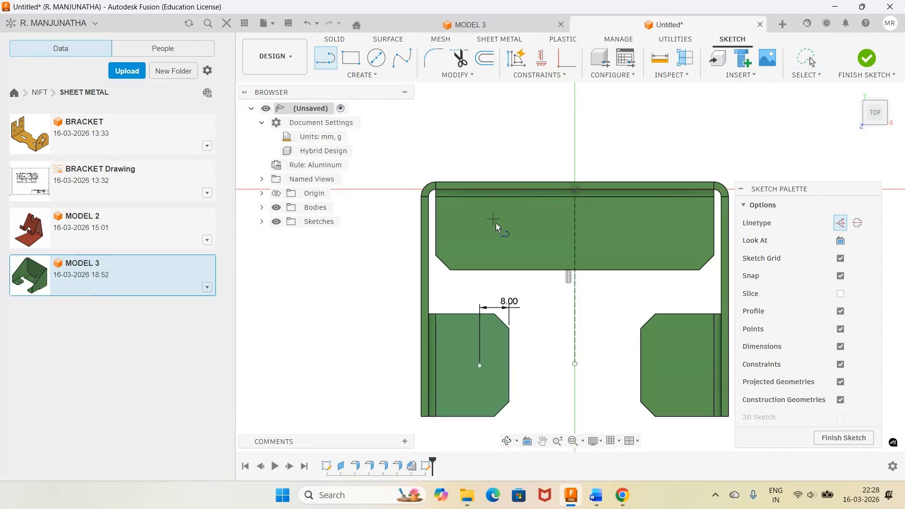
left_click(508, 364)
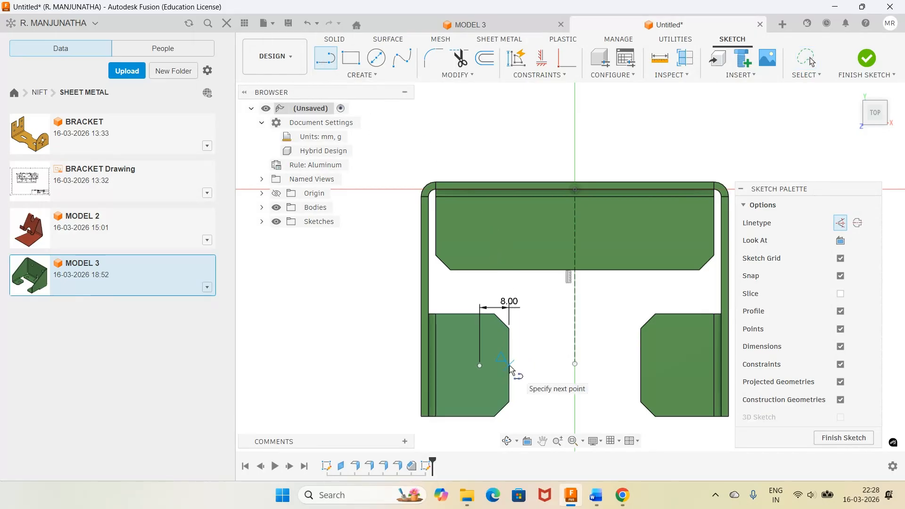
left_click(457, 365)
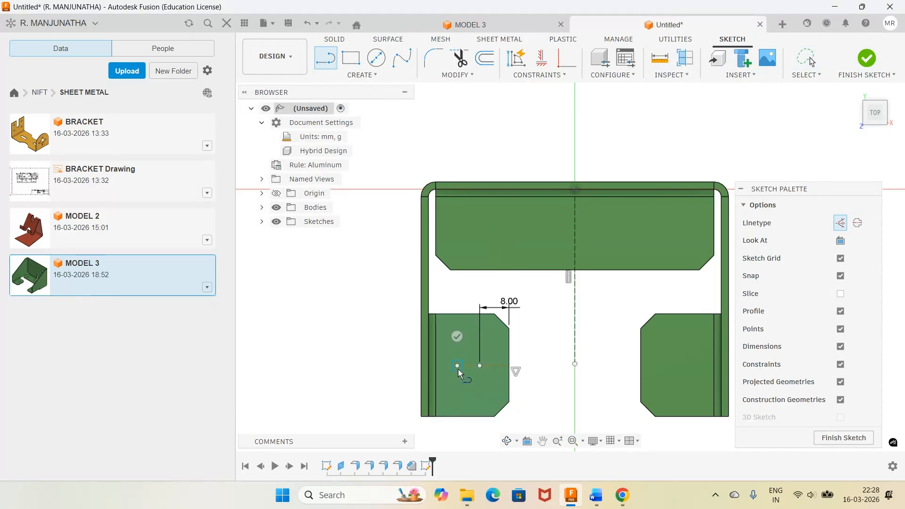
key("Escape")
Step: Apply a horizontal constraint between the left flange's sketch point and the midpoint of that flange's inner edge
scroll(537, 382, "up", 2)
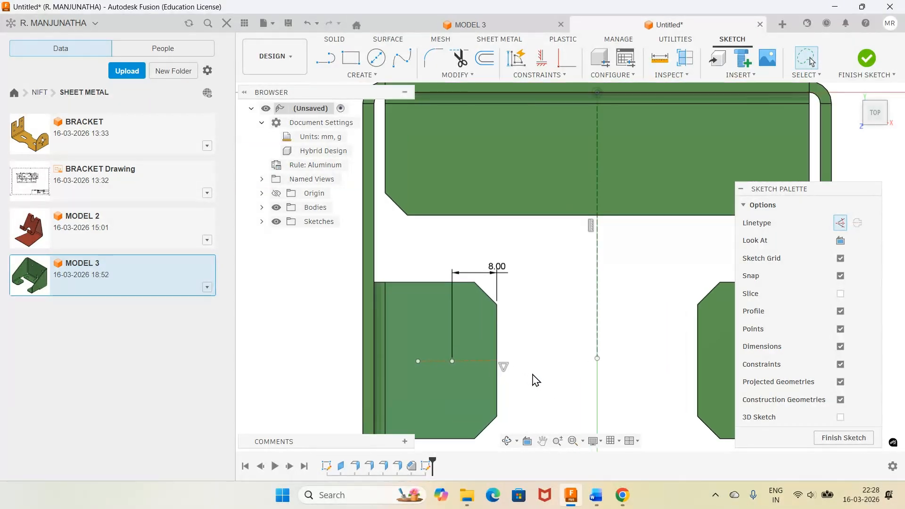
left_click(541, 59)
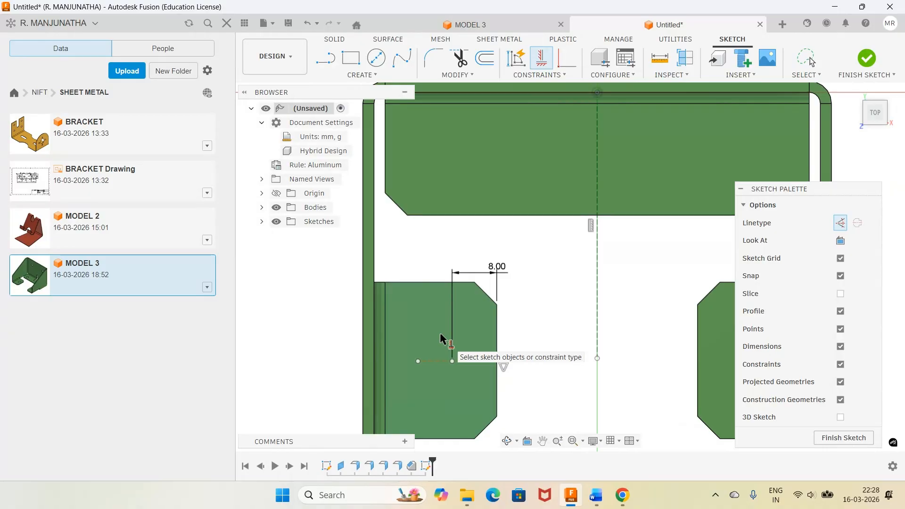
left_click(452, 363)
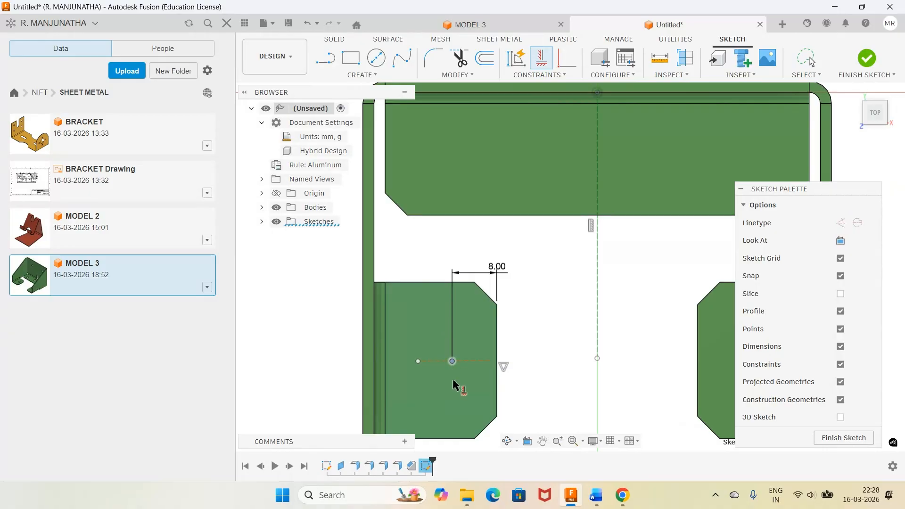
left_click(495, 362)
scroll(579, 416, "down", 2)
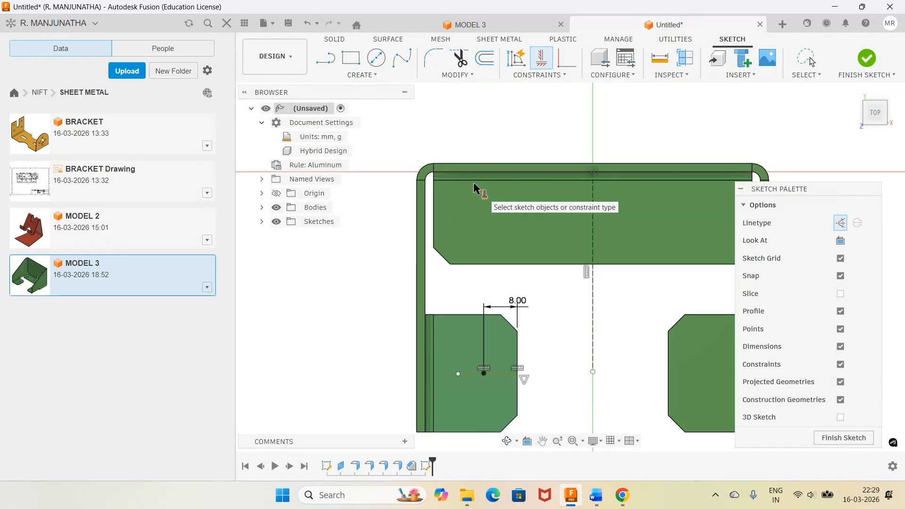
Step: Place a sketch point near the left end of the rear flange and align it vertically with the left flange's point
left_click(358, 74)
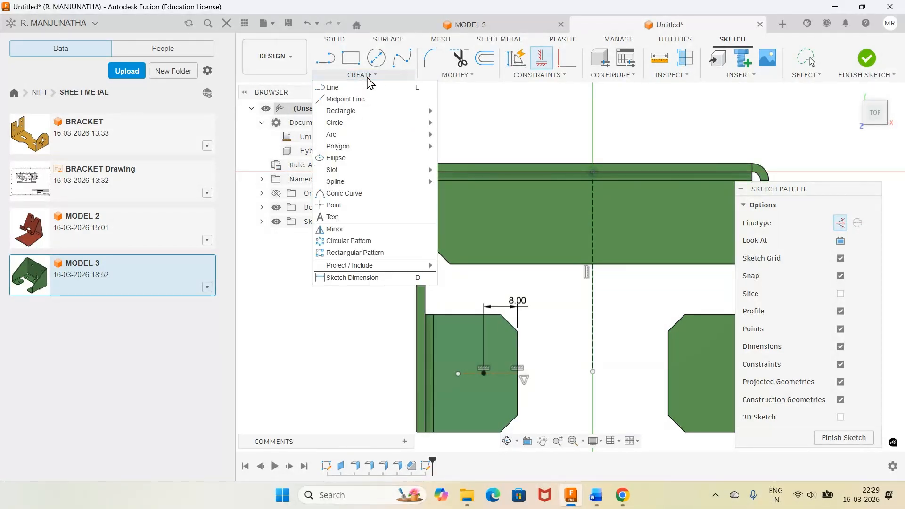
left_click(333, 205)
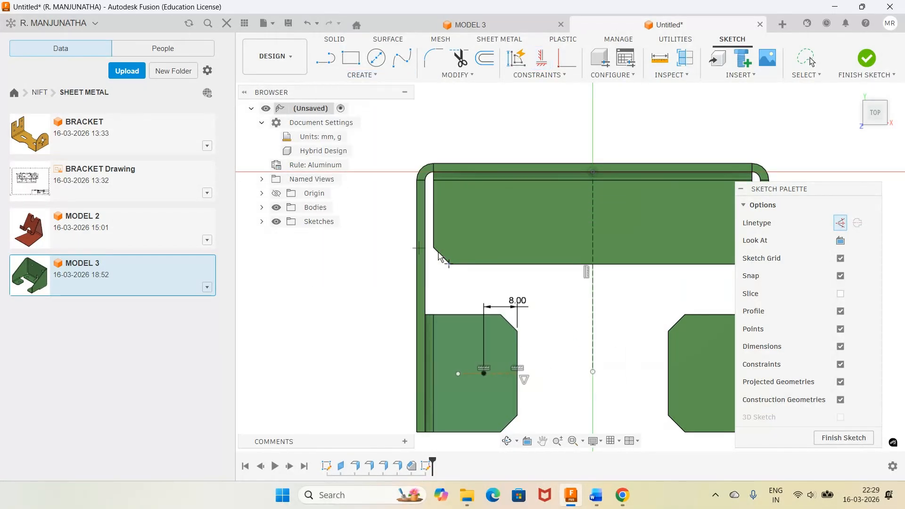
left_click(477, 225)
key("Escape")
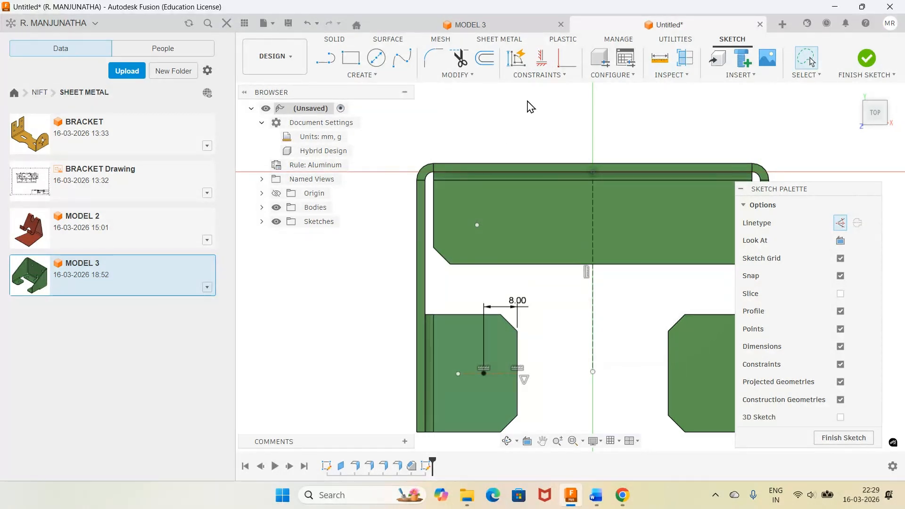
left_click(541, 59)
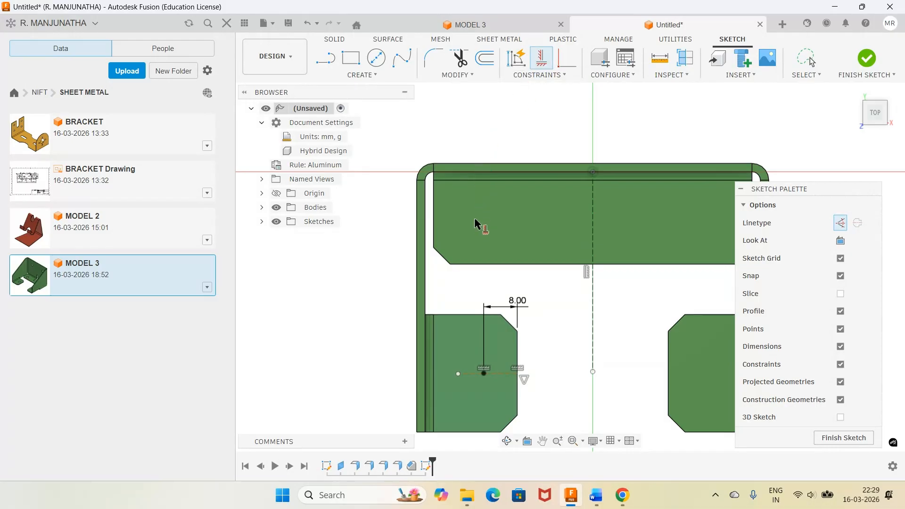
left_click(484, 372)
left_click(477, 225)
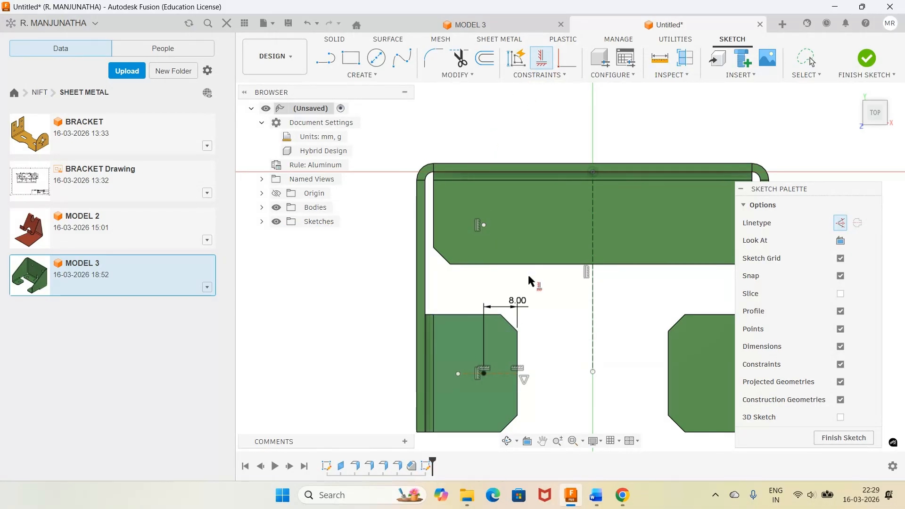
Step: Dimension the rear flange's sketch point 8 mm from that flange's front edge
key("d")
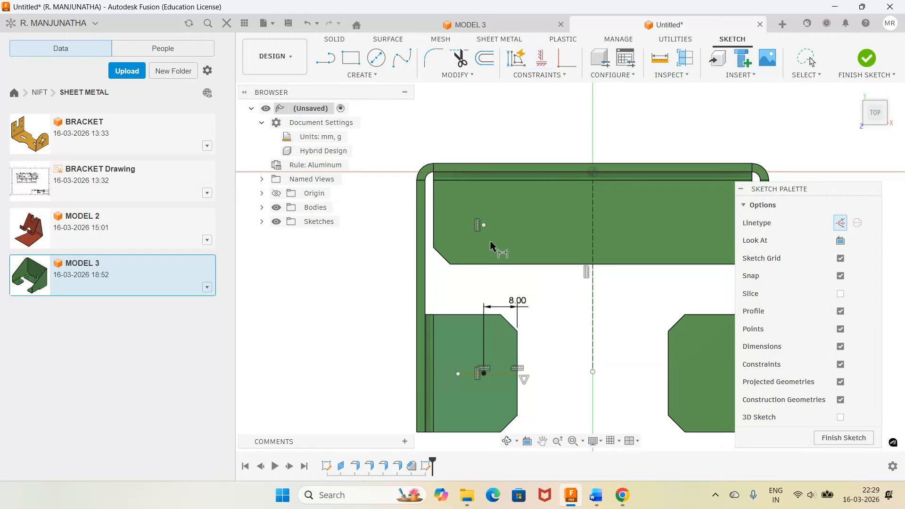
left_click(485, 227)
left_click(525, 264)
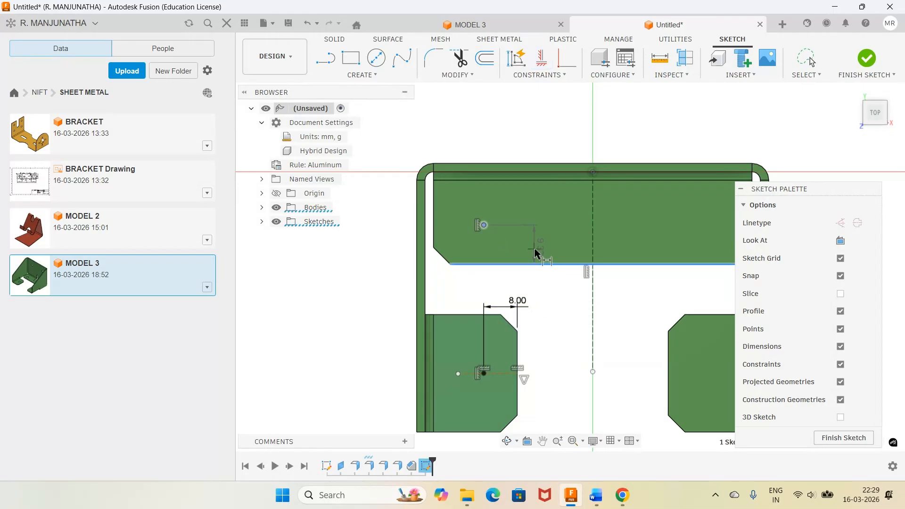
left_click(533, 253)
type("8")
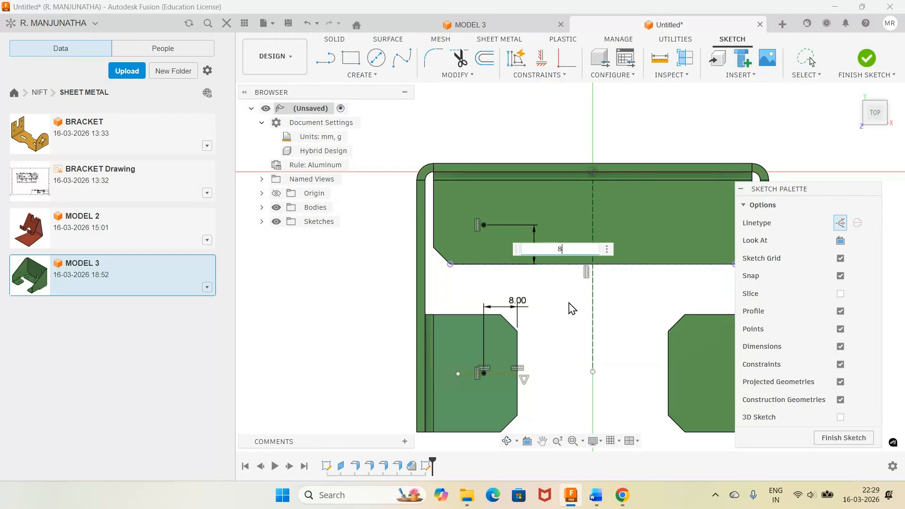
key("Return")
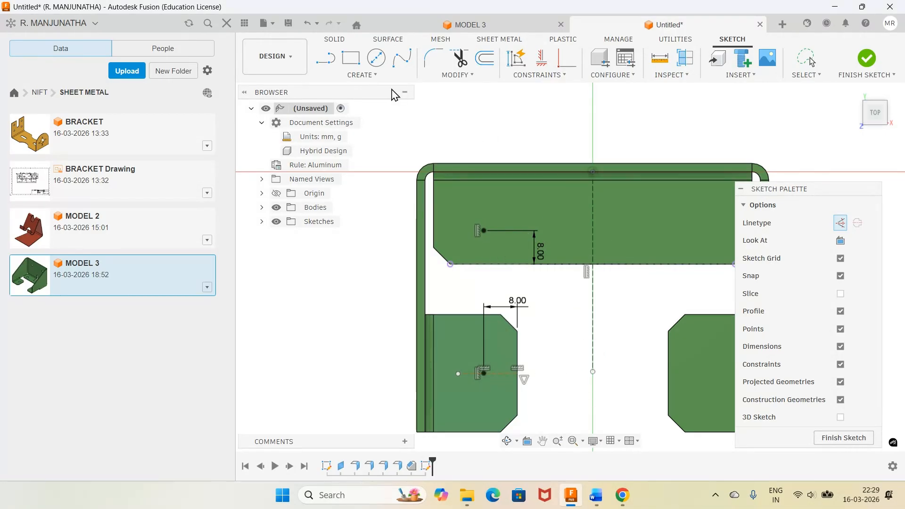
Step: Mirror both sketch points about the vertical construction line and finish the sketch
left_click(372, 76)
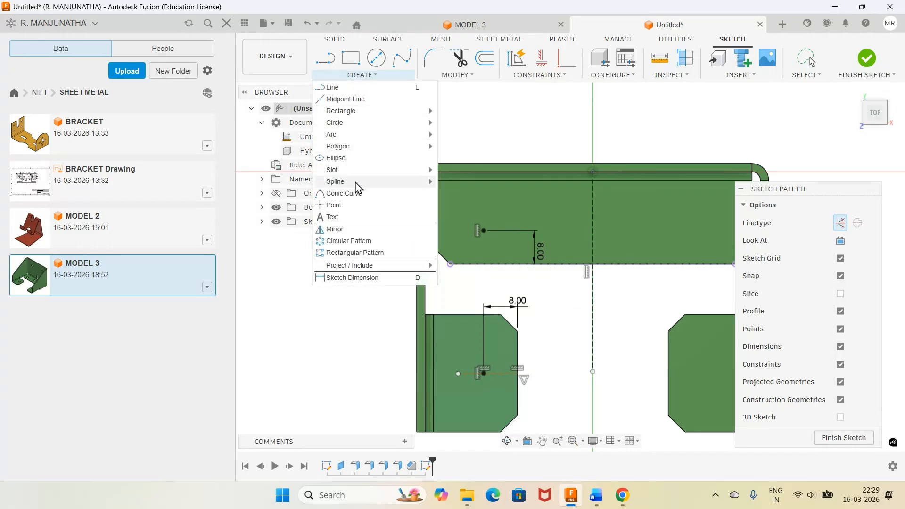
left_click(335, 229)
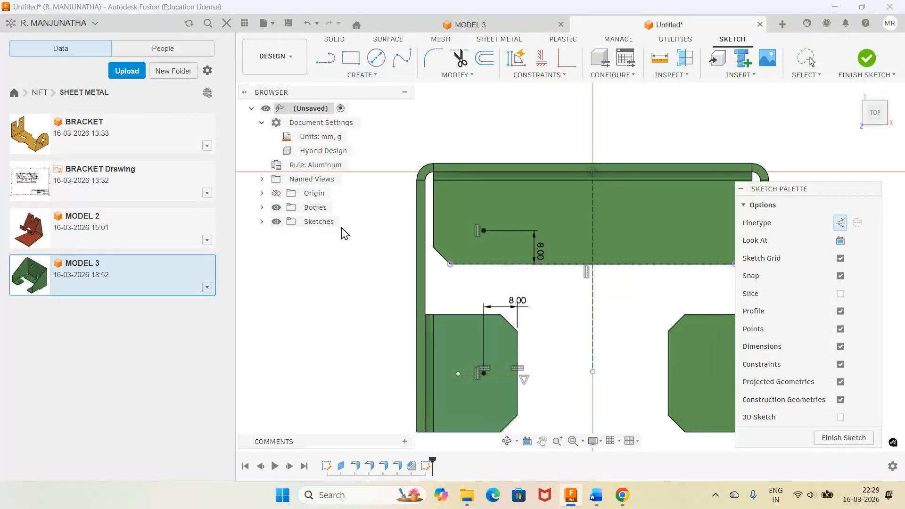
left_click(487, 233)
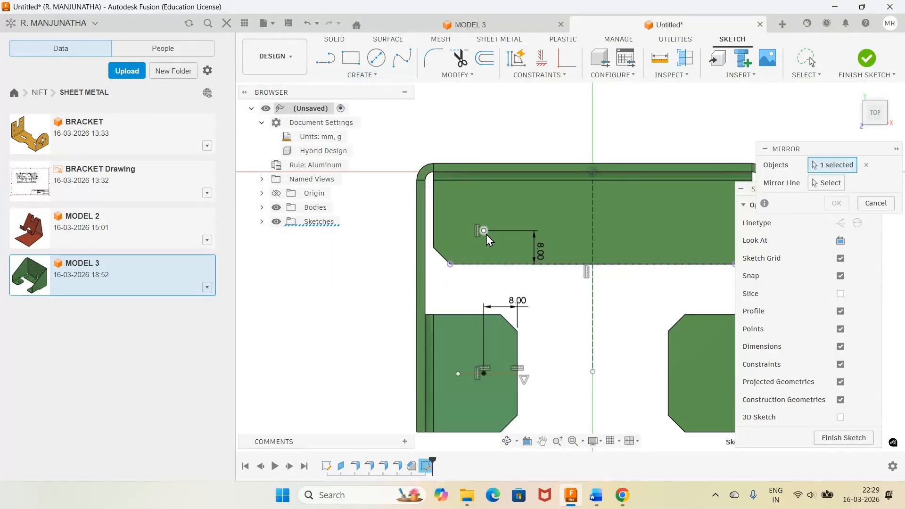
left_click(485, 377)
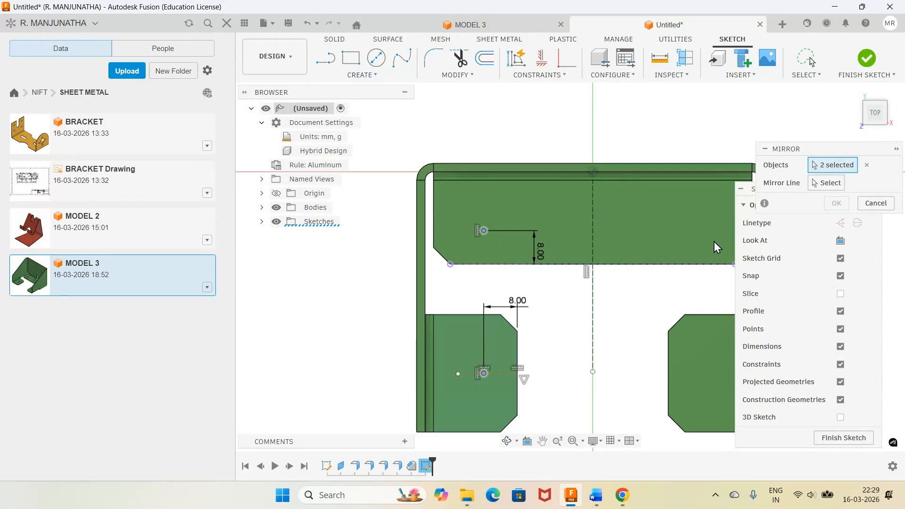
left_click(825, 183)
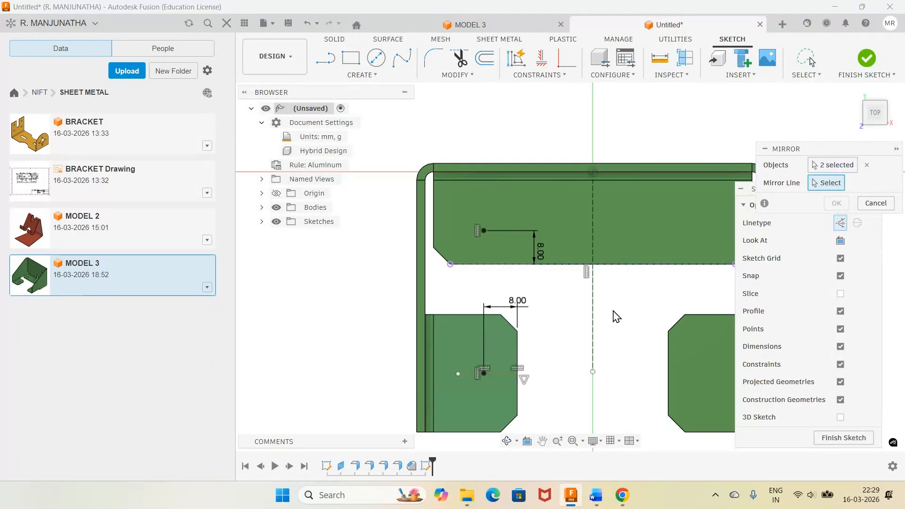
left_click(593, 325)
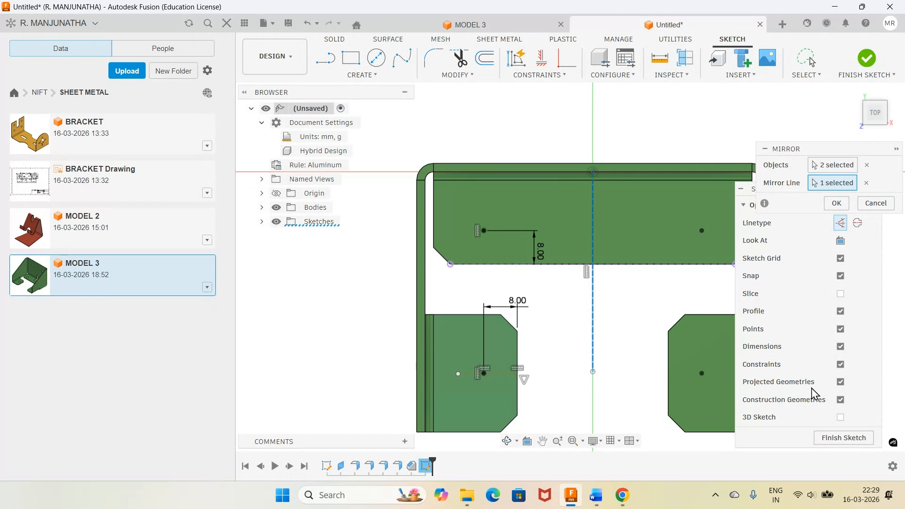
left_click(836, 203)
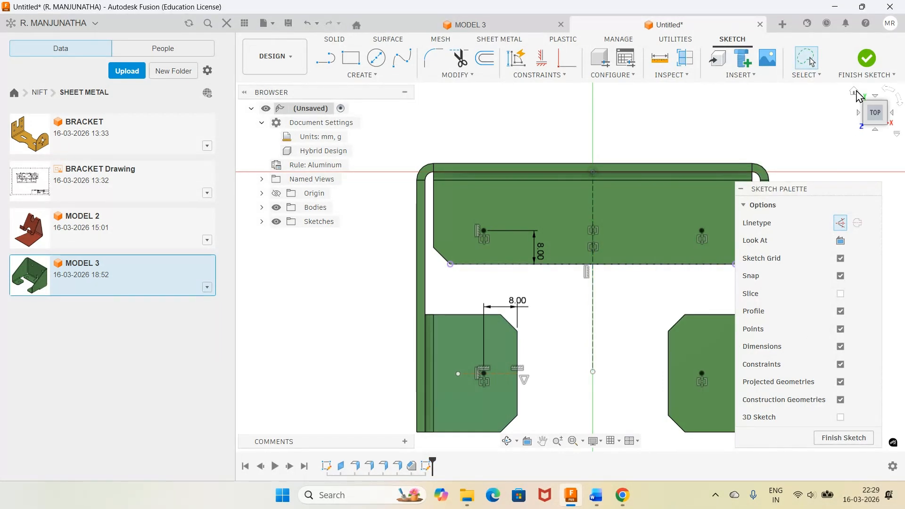
left_click(866, 60)
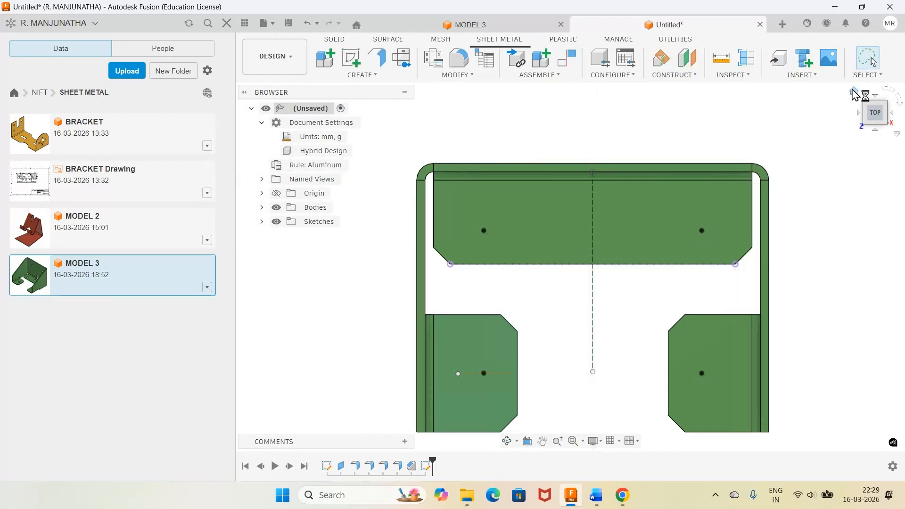
Step: Start the Hole command and check its required parameters in the Word instructions before returning to Fusion
left_click(853, 91)
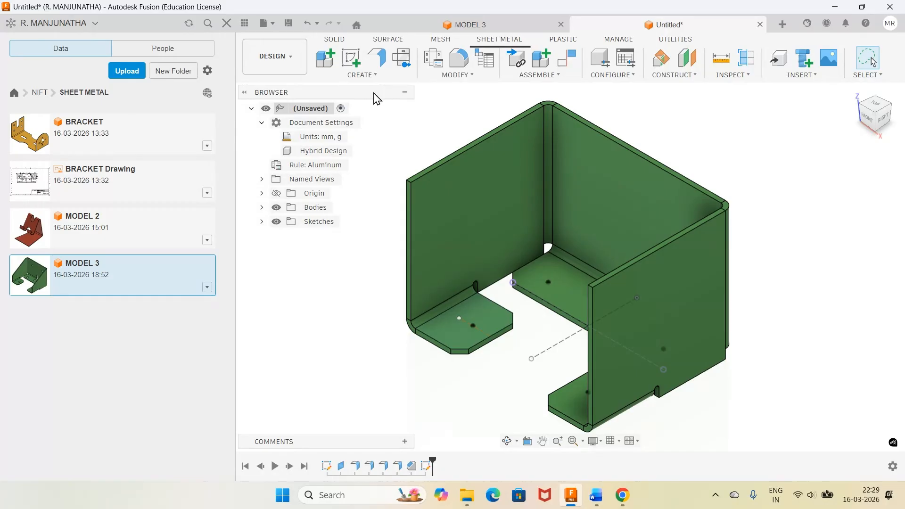
left_click(370, 75)
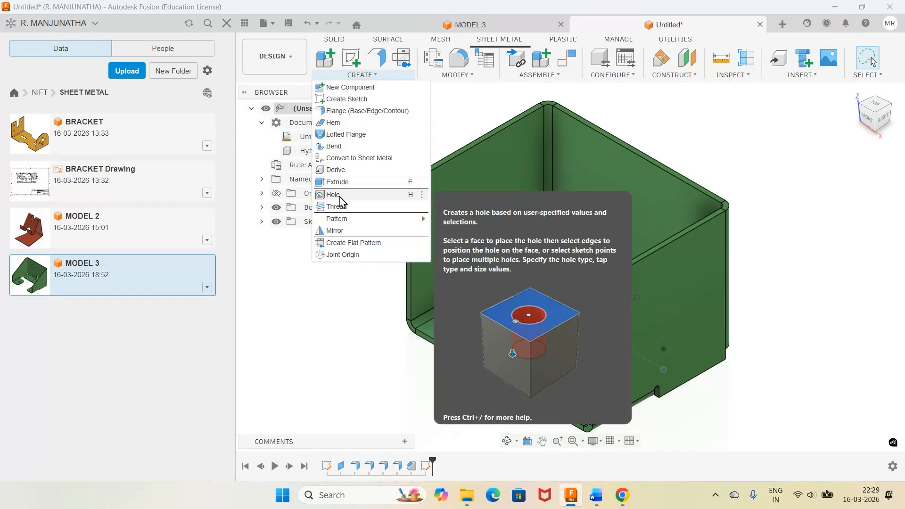
left_click(340, 197)
left_click(596, 495)
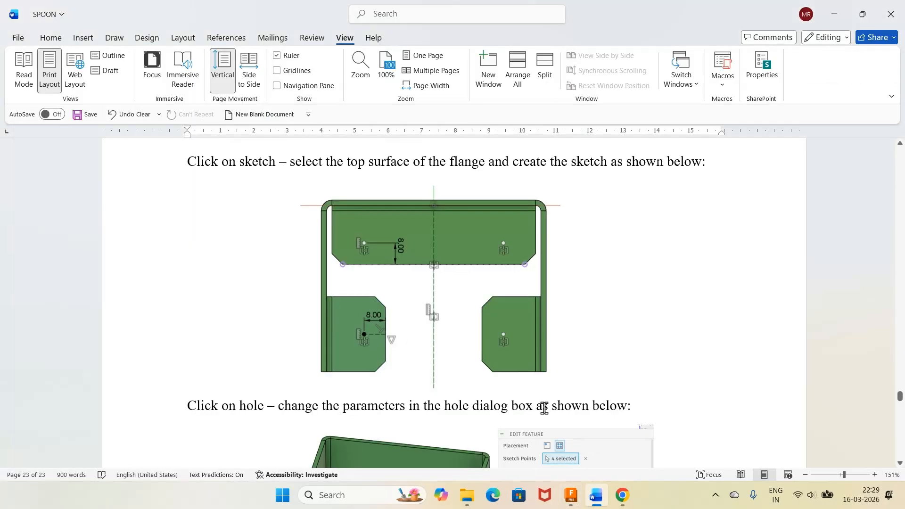
scroll(544, 408, "down", 6)
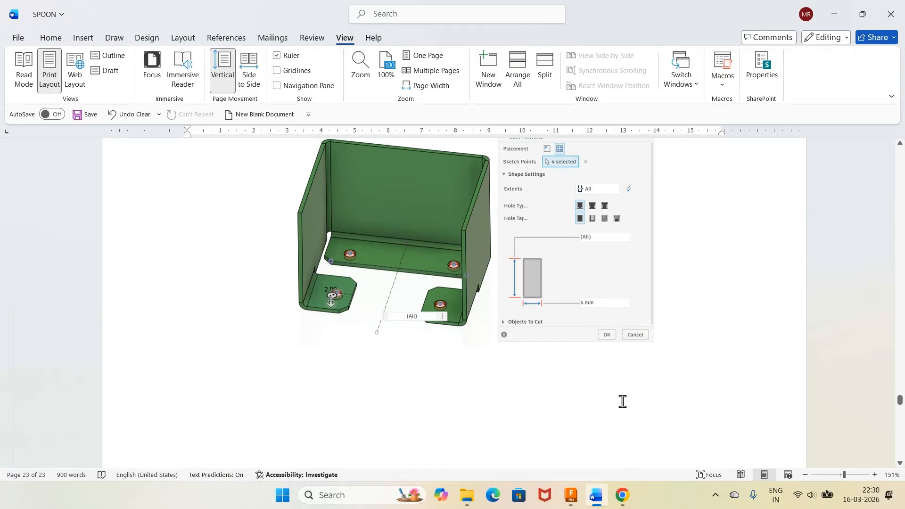
left_click(569, 495)
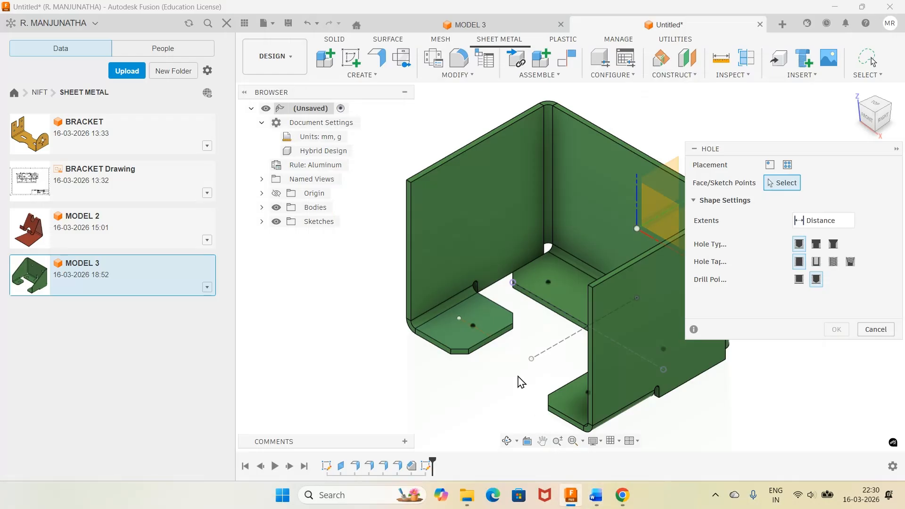
Step: Select the four sketch points on the left, rear and right flanges as the hole locations
left_click(473, 326)
left_click(472, 325)
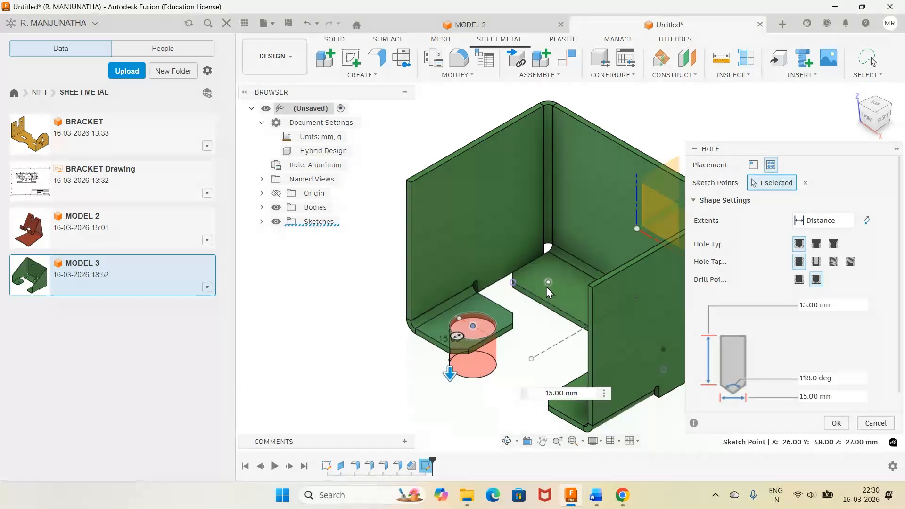
left_click(547, 283)
left_click(507, 440)
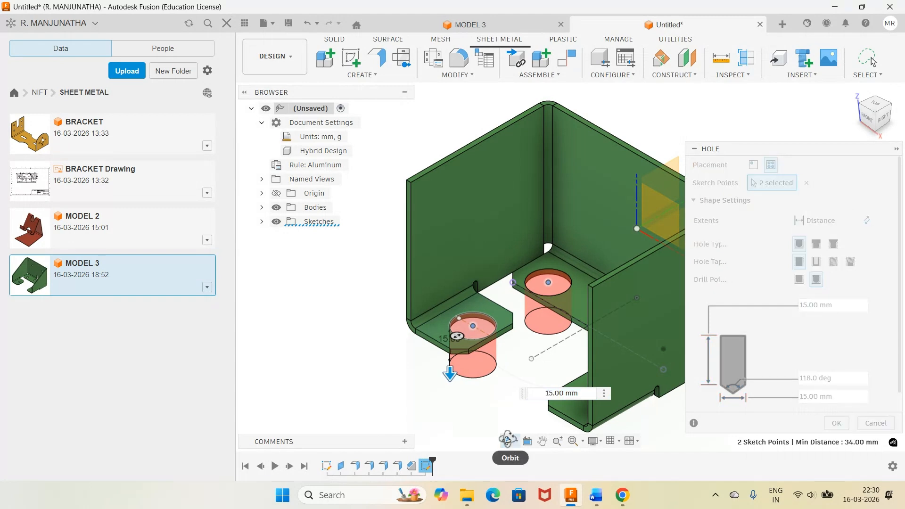
left_click_drag(526, 368, 580, 372)
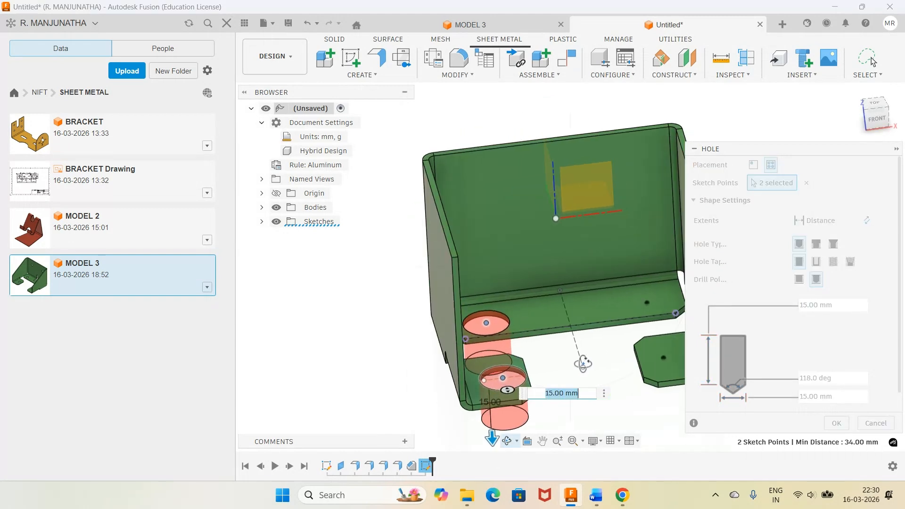
right_click_drag(582, 366, 597, 391)
left_click(584, 412)
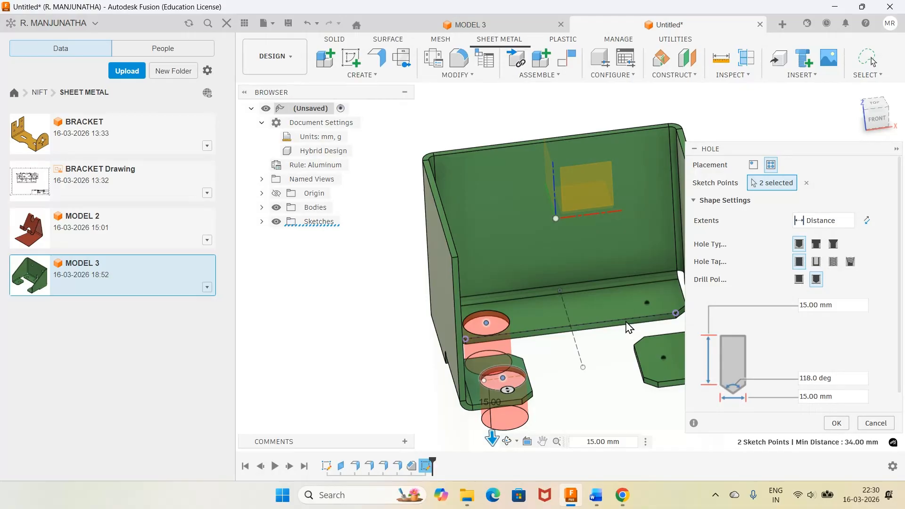
left_click(646, 304)
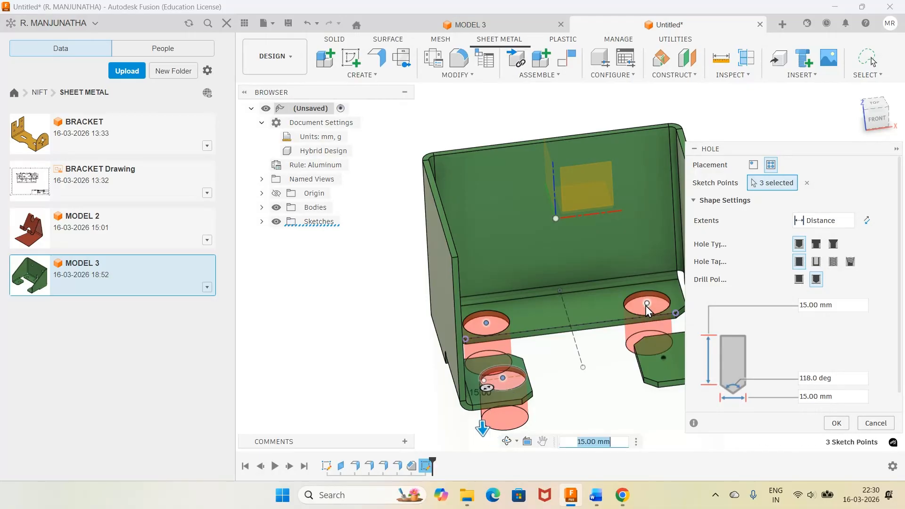
left_click(663, 358)
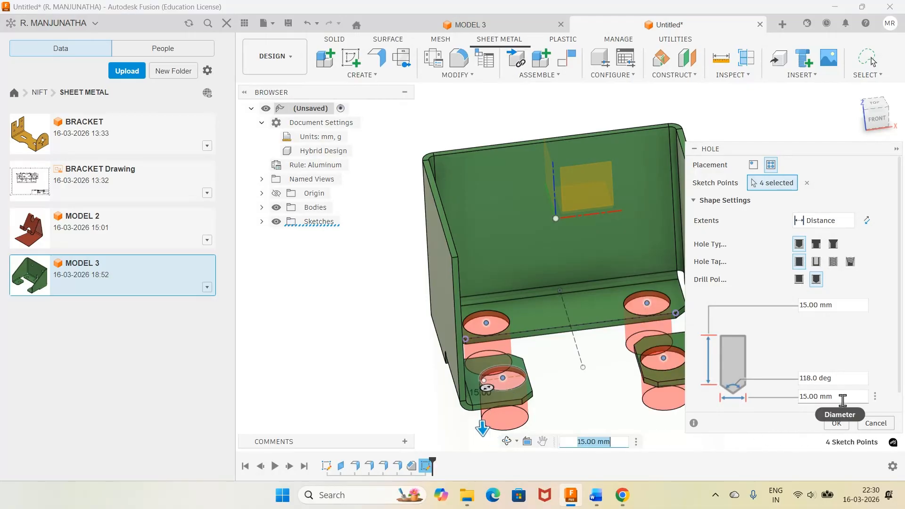
Step: Create the four flange holes with a 6 mm diameter and extents All, checking the settings against the Word instructions
left_click(836, 396)
type("6")
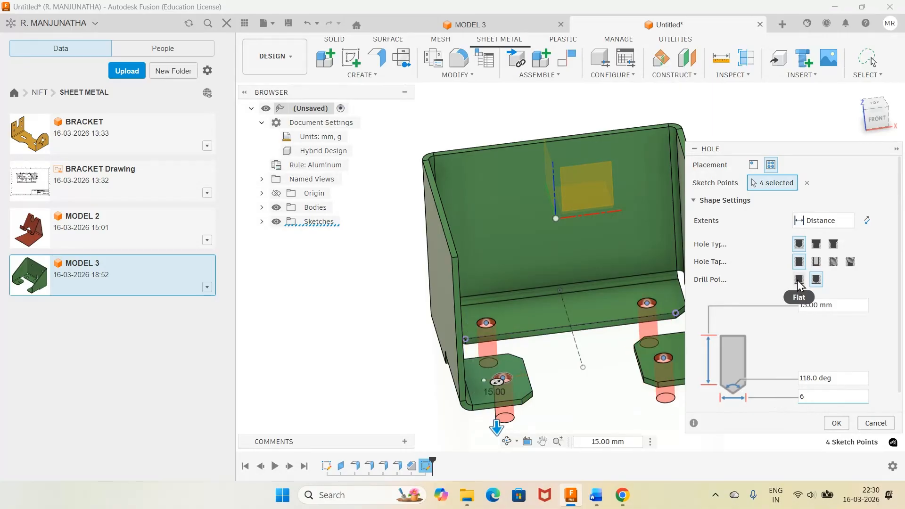
left_click(830, 221)
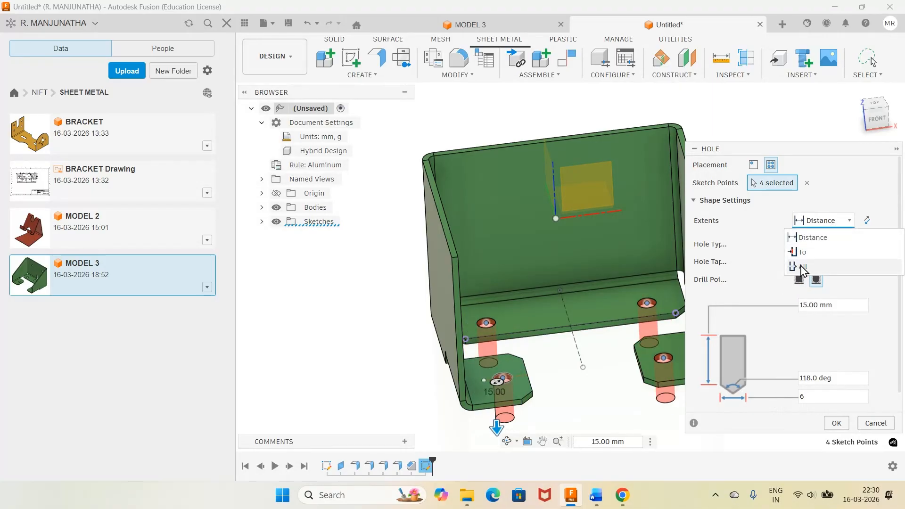
left_click(801, 266)
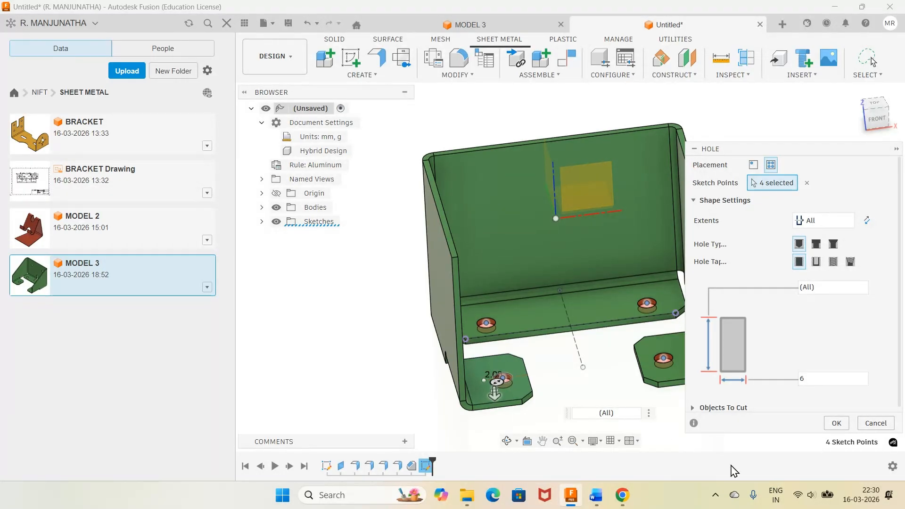
mouse_move(570, 496)
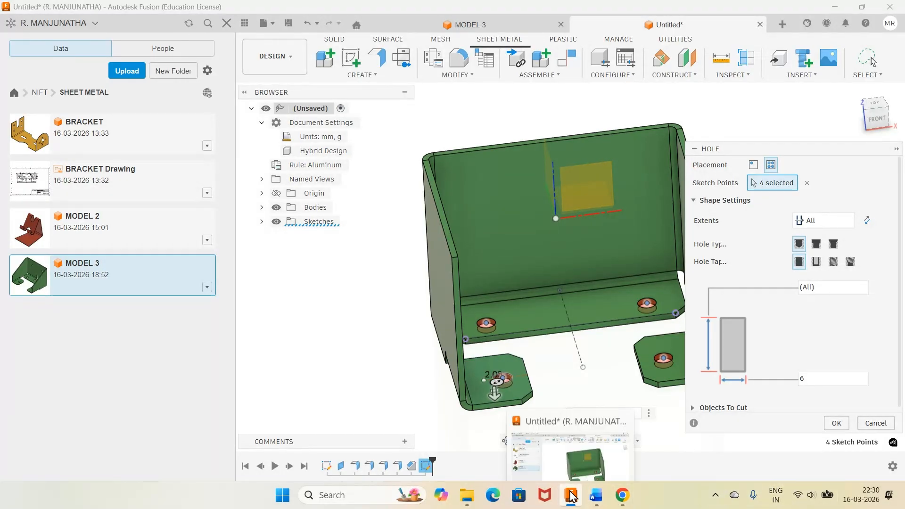
left_click(596, 495)
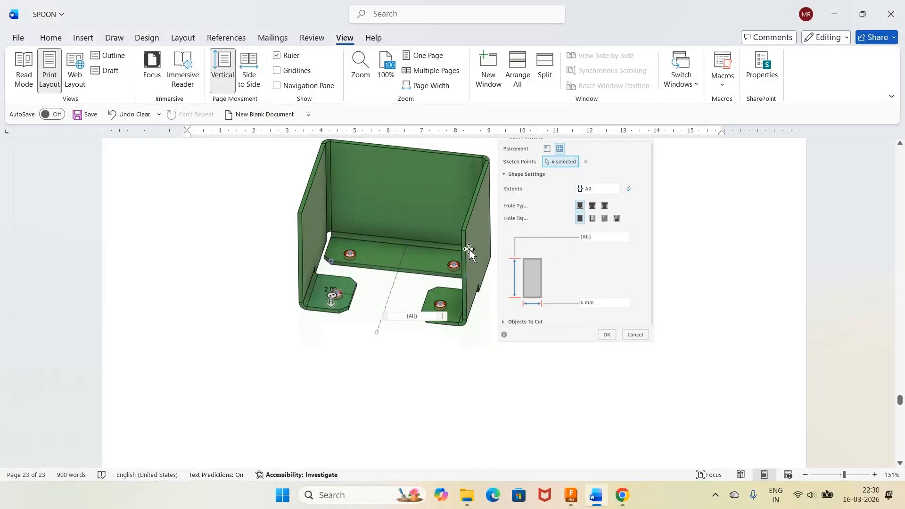
left_click(570, 495)
left_click(836, 422)
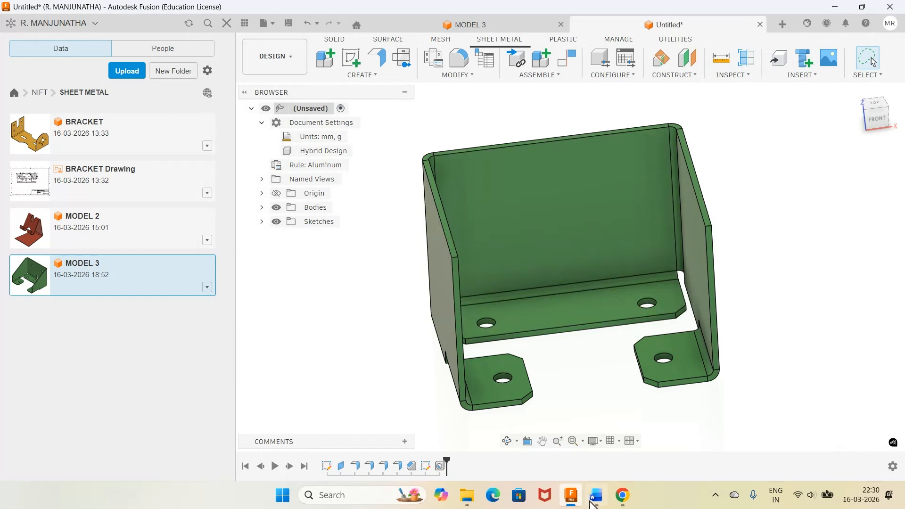
Step: Read in the Word instructions how to sketch and drill the vertical face, and return to Fusion
left_click(593, 500)
scroll(534, 363, "down", 10)
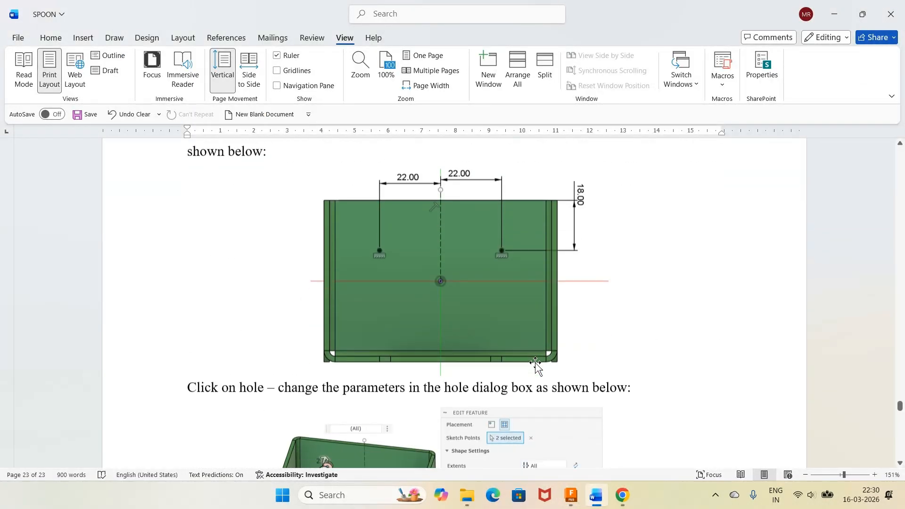
scroll(535, 364, "down", 1)
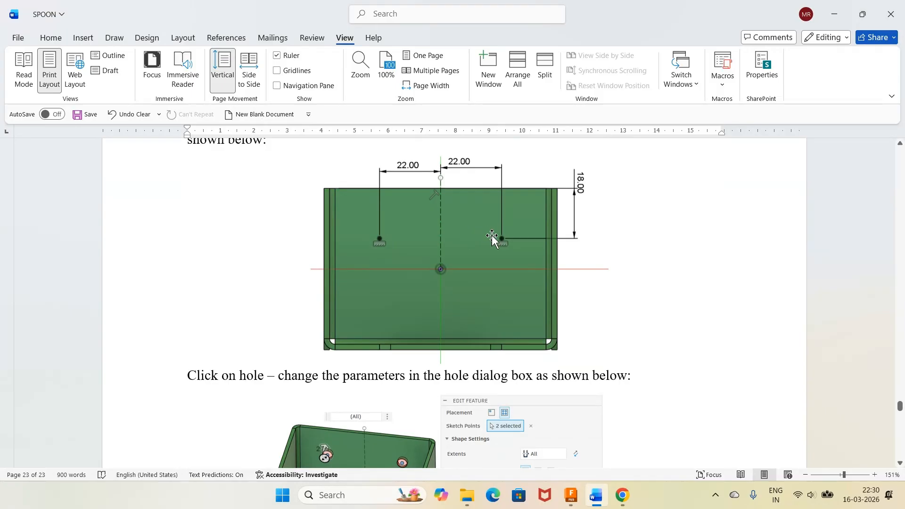
scroll(592, 212, "up", 1)
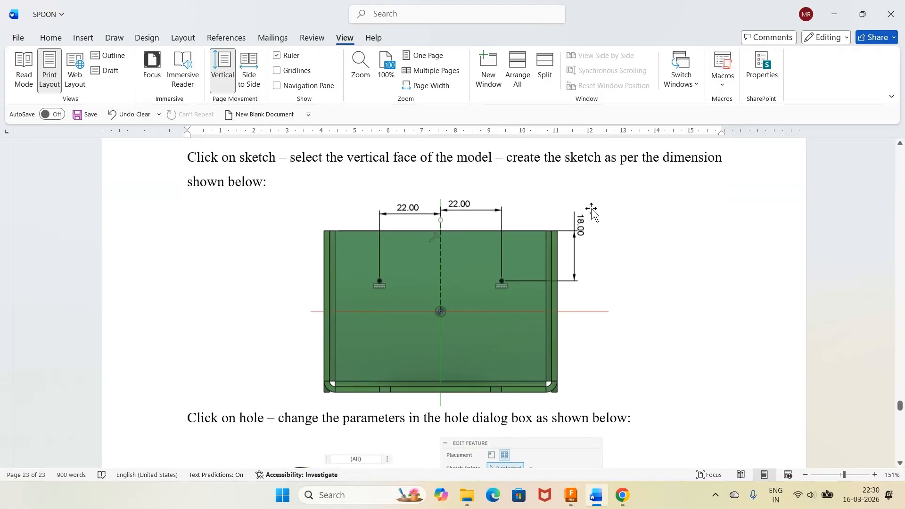
scroll(592, 212, "down", 3)
scroll(591, 212, "down", 3)
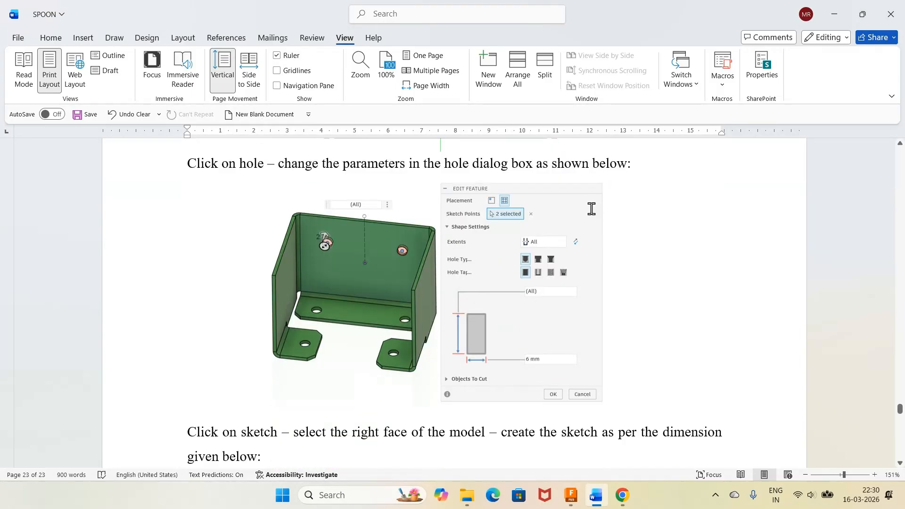
scroll(591, 210, "up", 5)
scroll(590, 249, "up", 1)
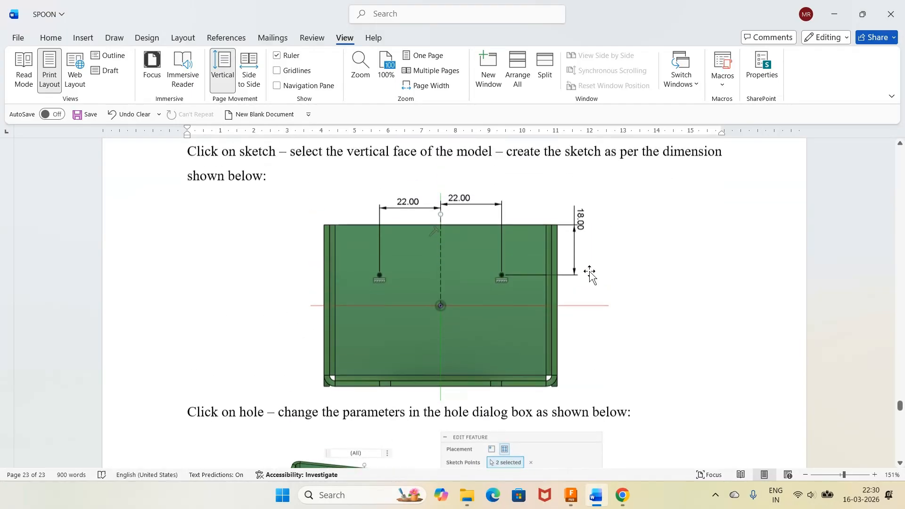
left_click(571, 495)
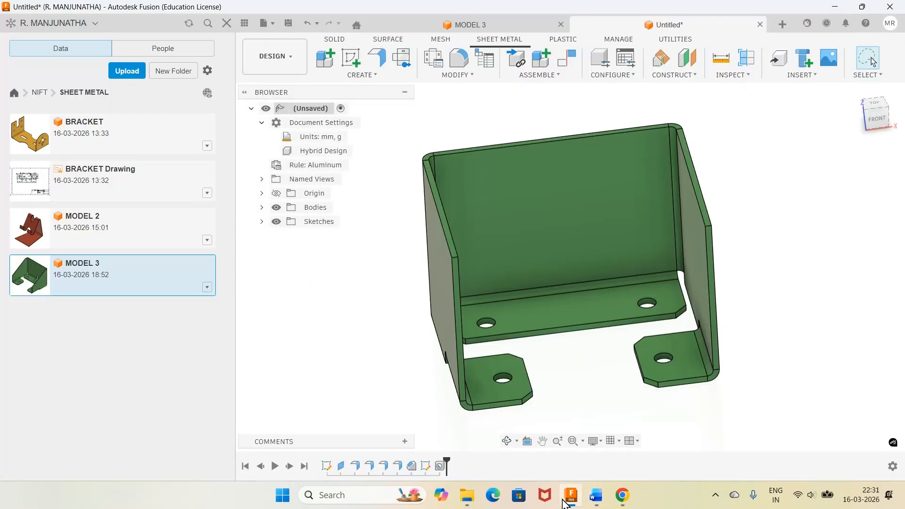
Step: Start a sketch on the rear wall's inner face, place a point in its upper left area and check the Word dimensions
left_click(350, 57)
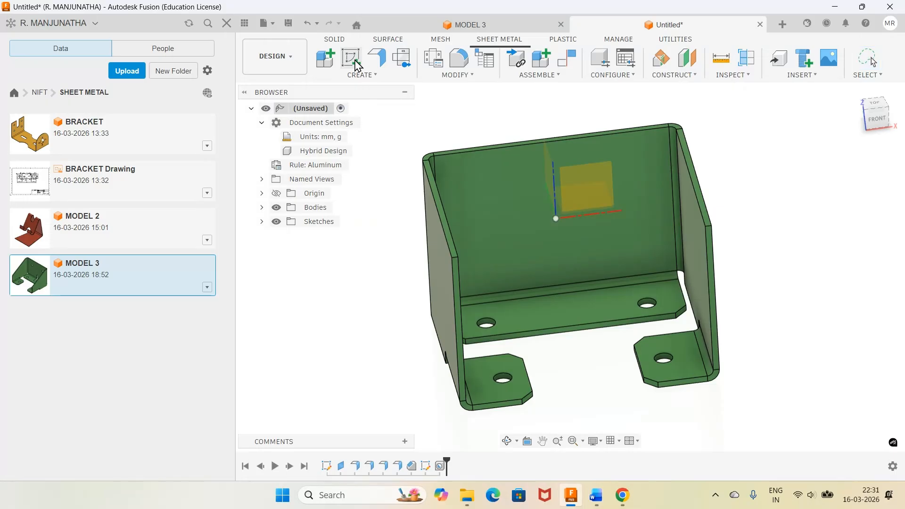
left_click(500, 200)
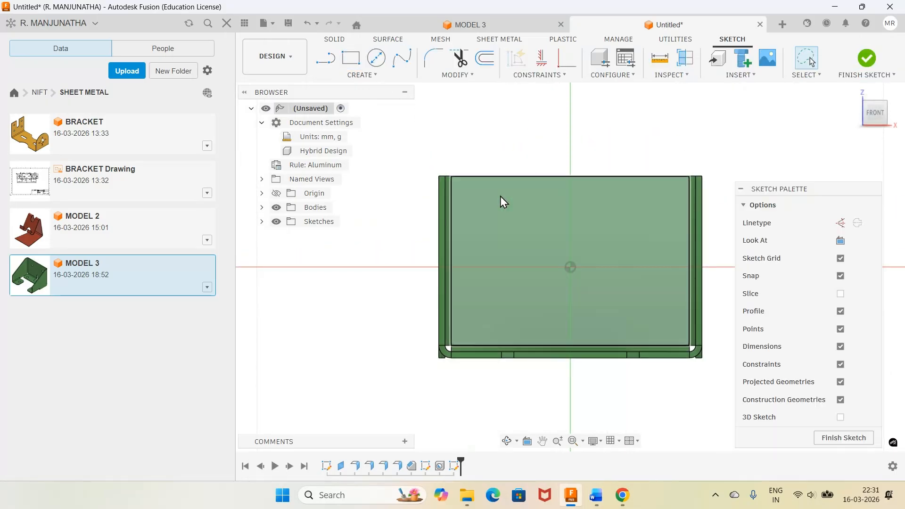
left_click(372, 76)
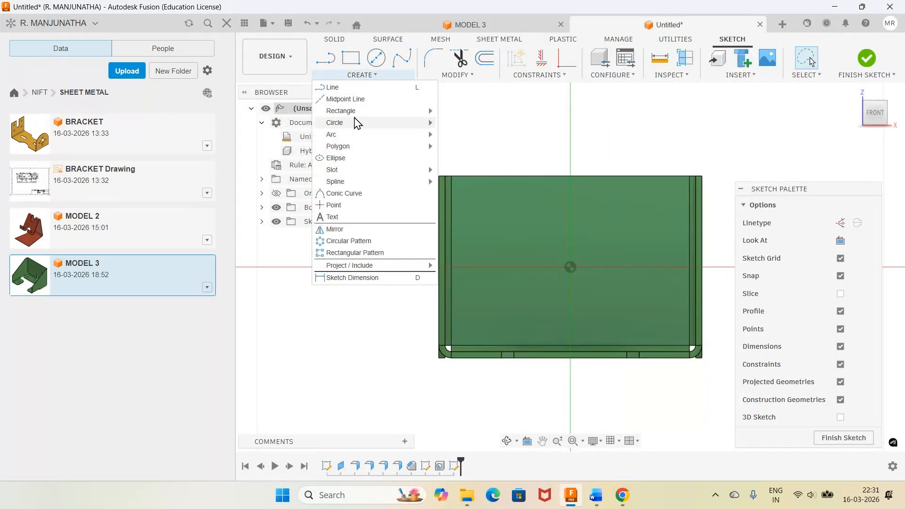
mouse_move(335, 171)
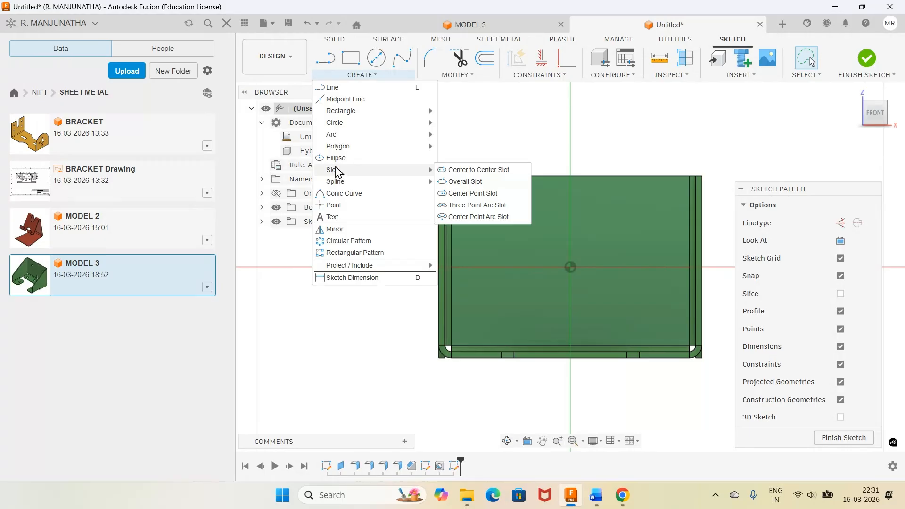
left_click(335, 218)
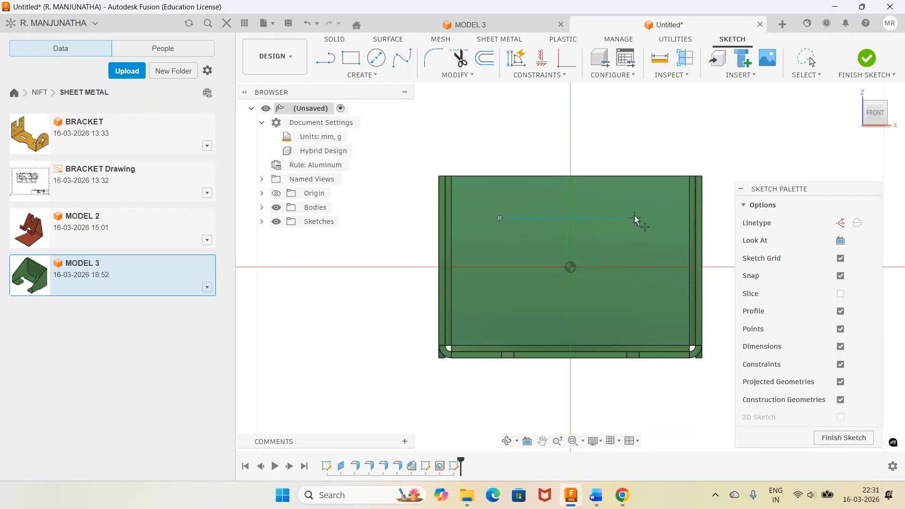
left_click(596, 494)
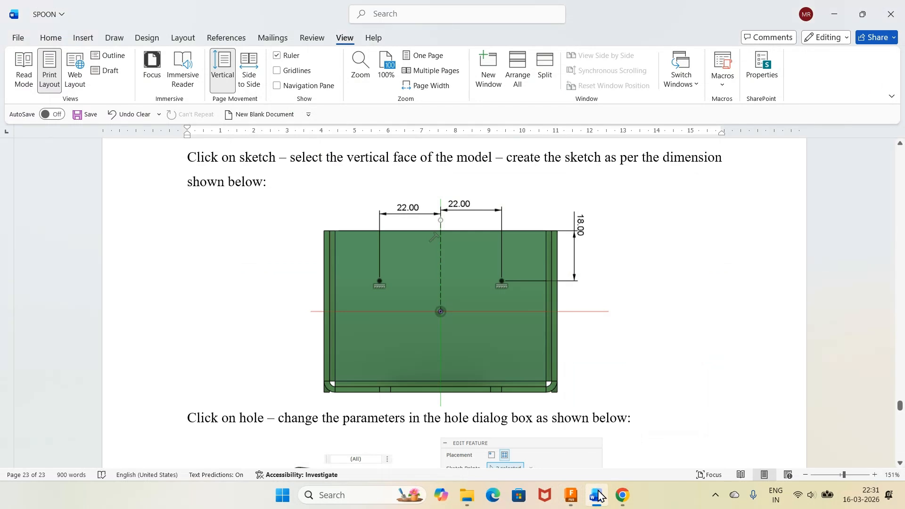
left_click(596, 495)
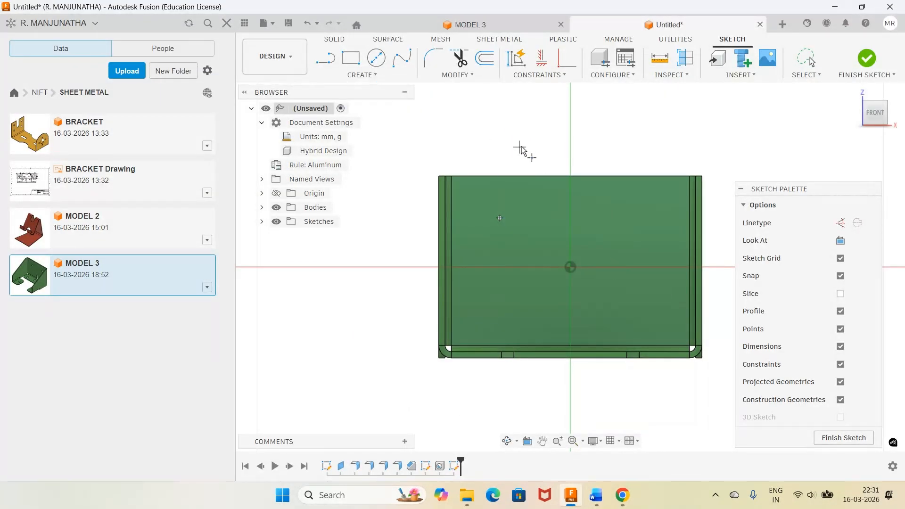
Step: Draw a vertical construction line from the origin to above the rear wall's top edge
left_click(325, 59)
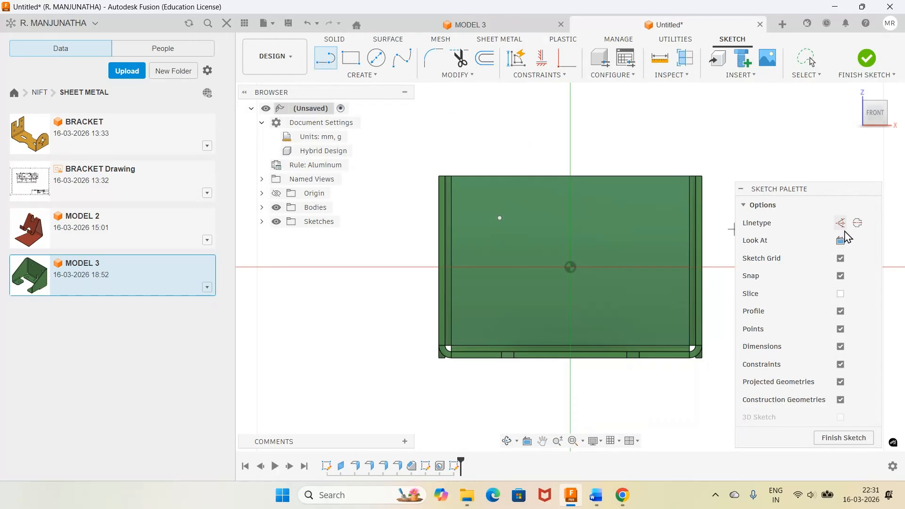
left_click(836, 224)
left_click(570, 267)
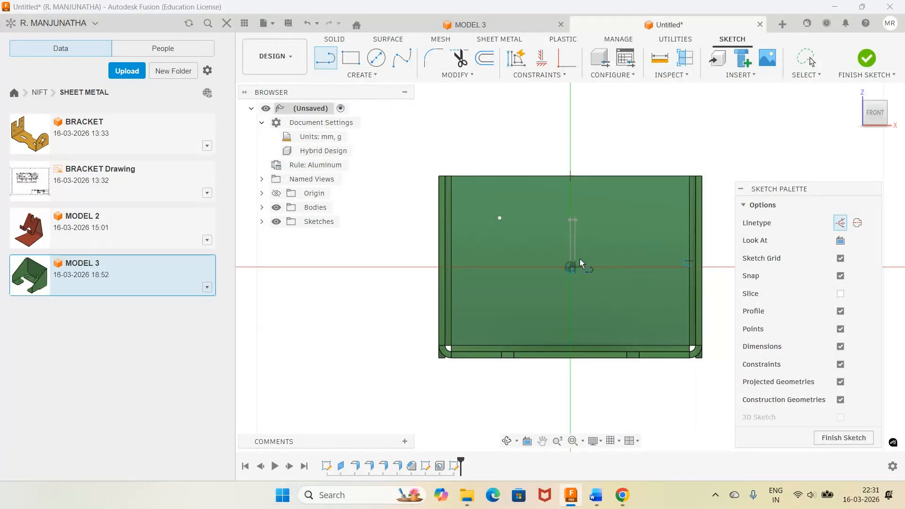
left_click(570, 154)
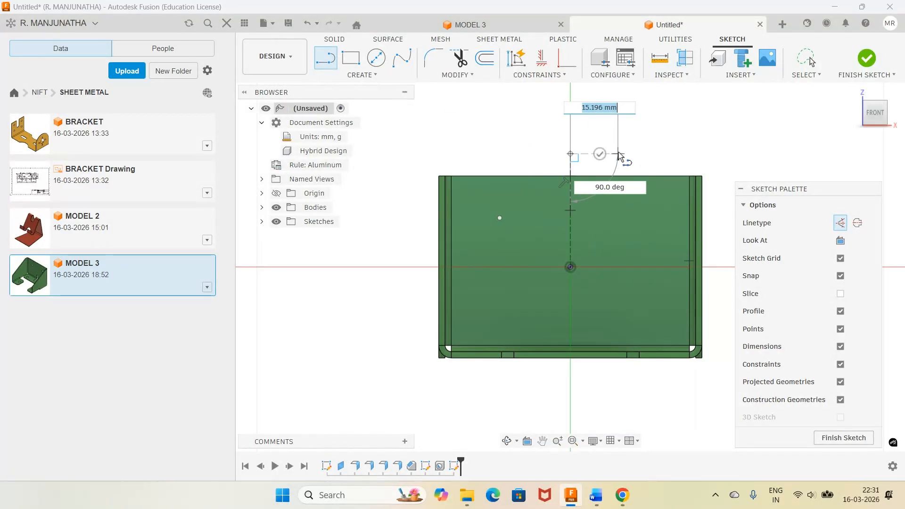
key("Escape")
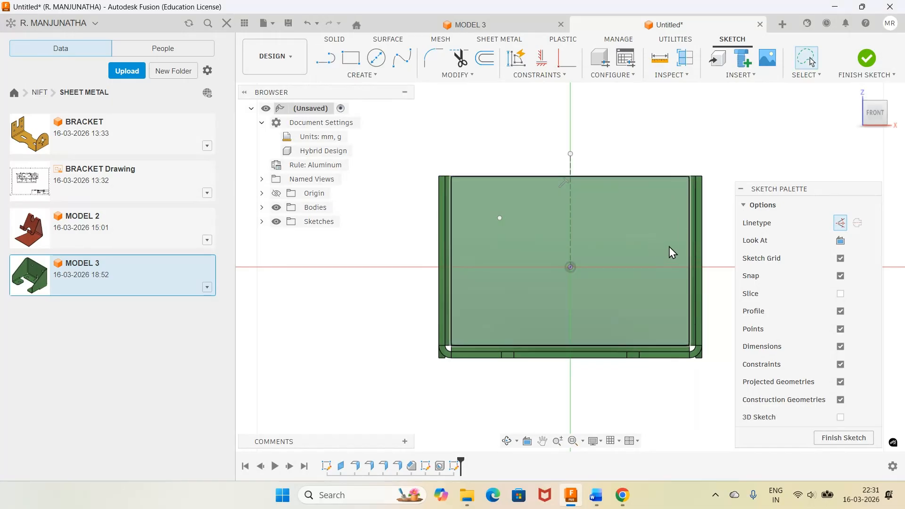
Step: Dimension the sketch point 22 mm horizontally from the vertical construction line
key("d")
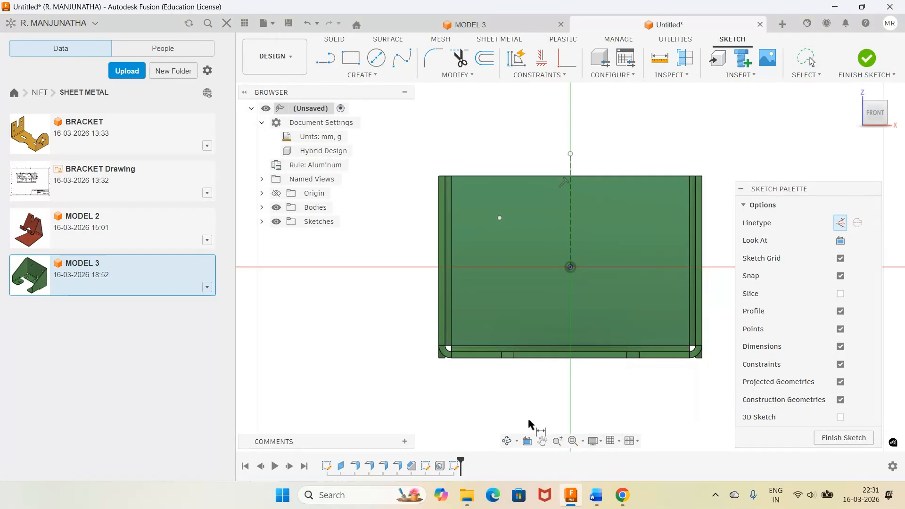
left_click(500, 219)
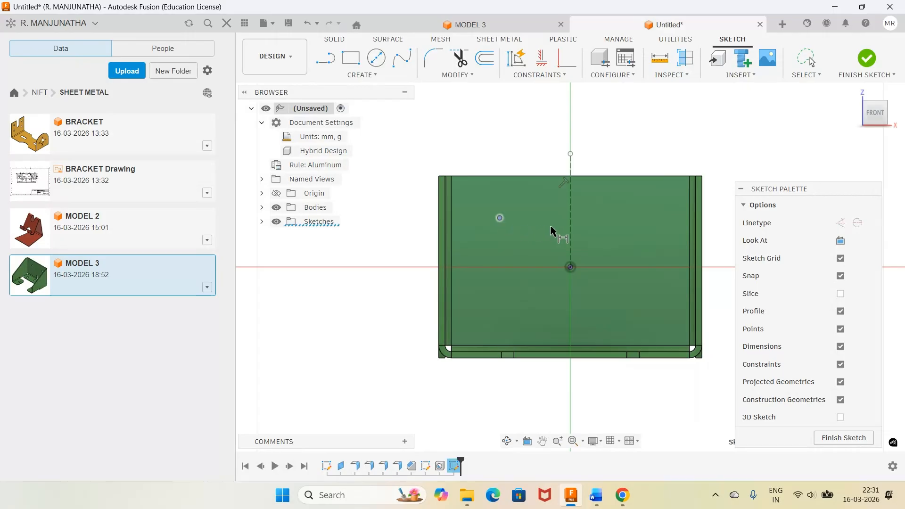
left_click(570, 230)
left_click(546, 149)
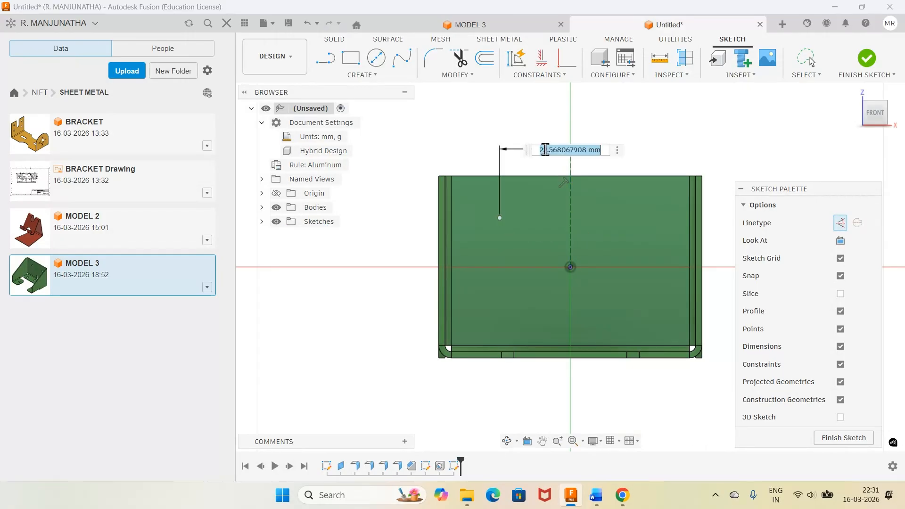
type("22")
key("Return")
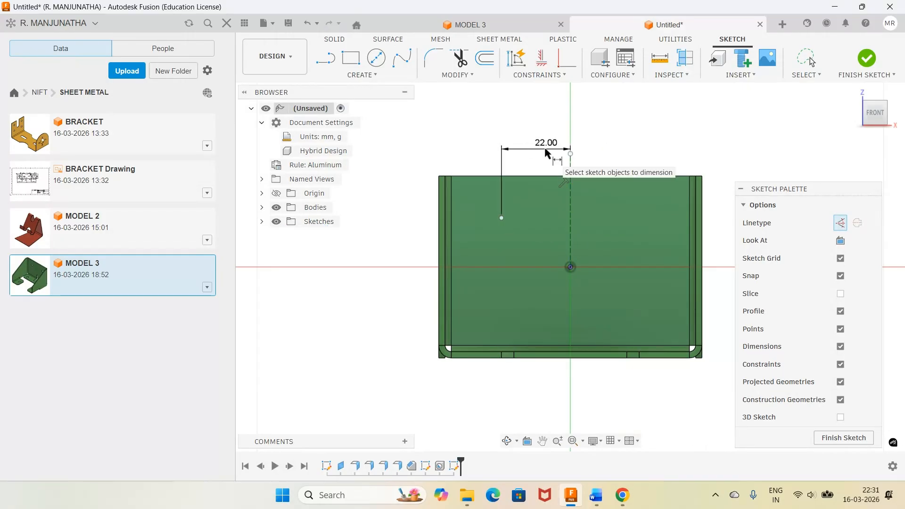
Step: Check the vertical offset in the Word instructions and dimension the sketch point 18 mm below the rear wall's top edge
left_click(596, 498)
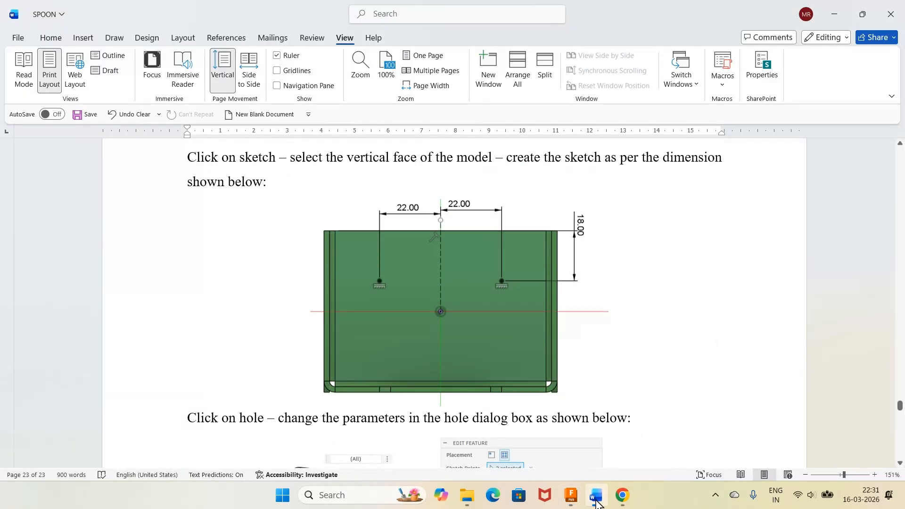
left_click(596, 499)
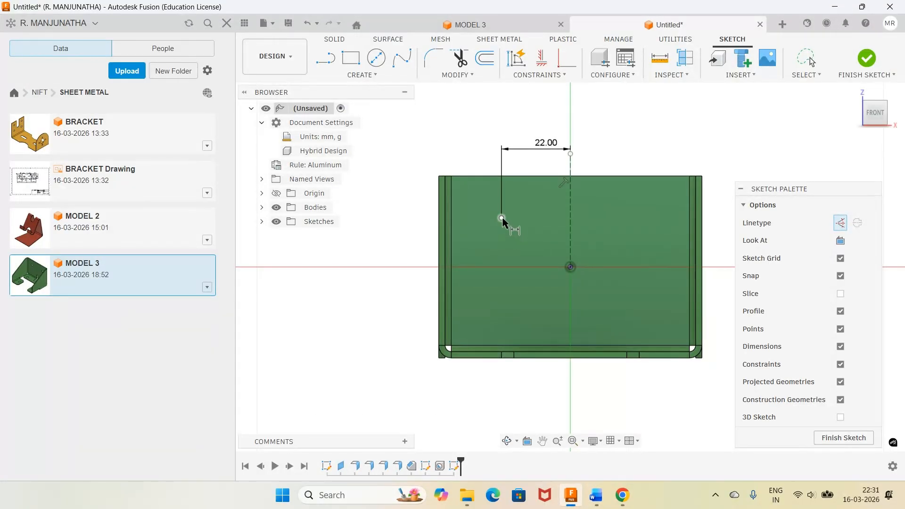
left_click(512, 217)
left_click(540, 178)
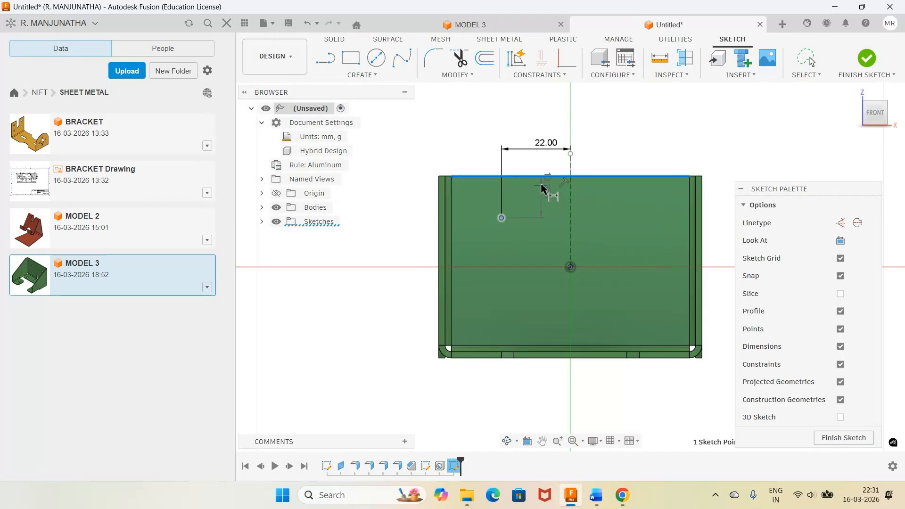
left_click(544, 193)
type("18")
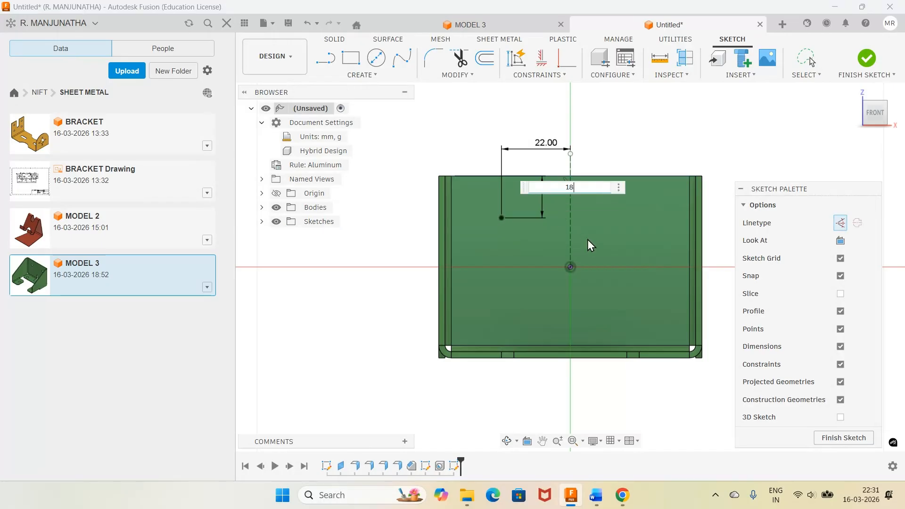
key("Return")
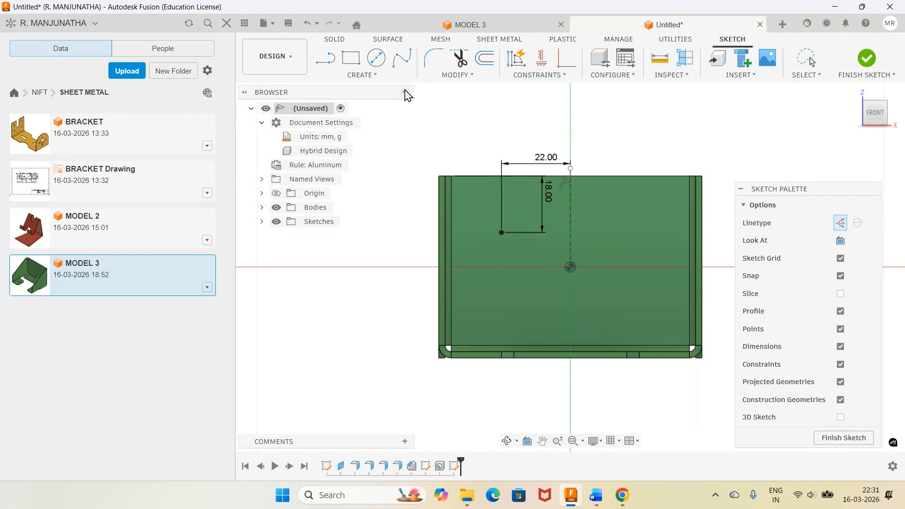
Step: Place a second sketch point in the rear wall's upper right area and constrain it horizontally level with the first point
left_click(366, 77)
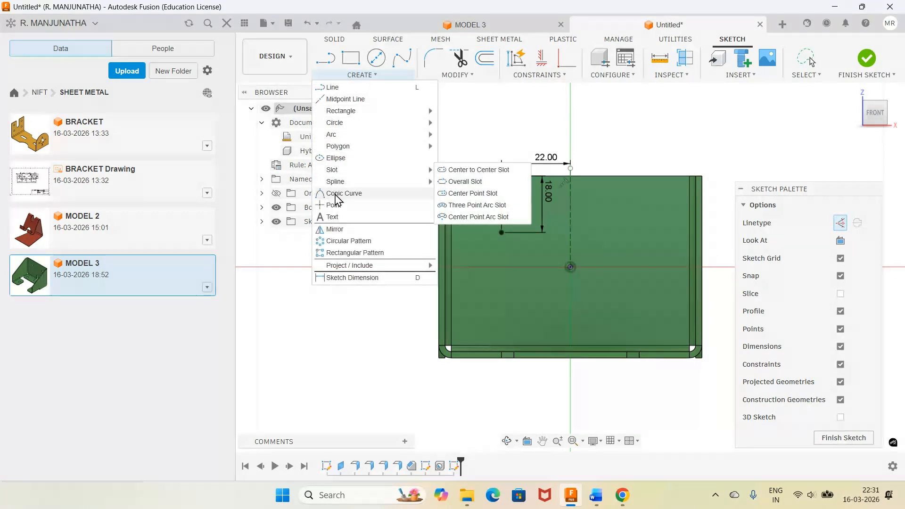
left_click(333, 210)
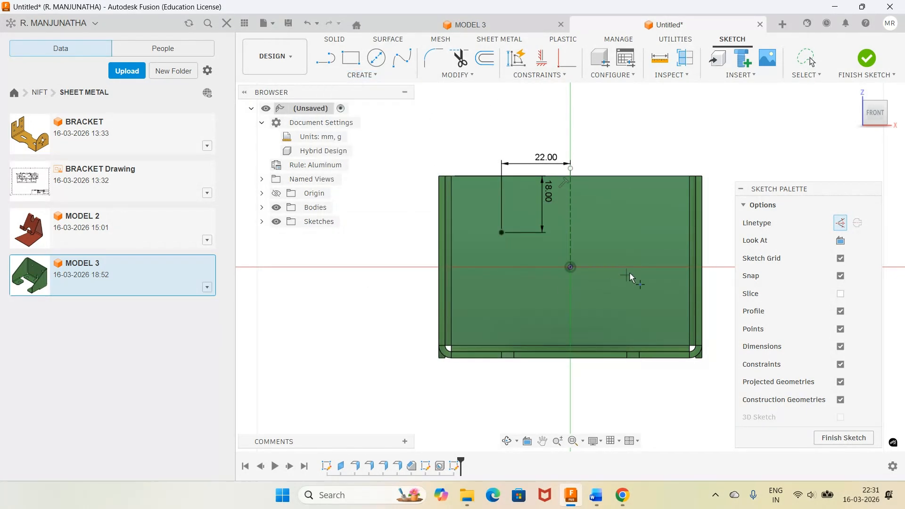
left_click(637, 228)
left_click(542, 59)
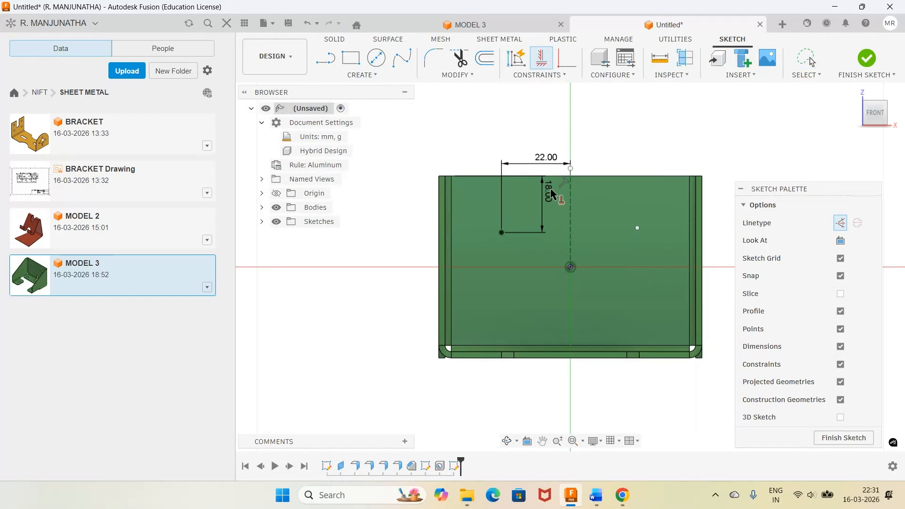
left_click(502, 233)
left_click(637, 229)
Step: Dimension the second sketch point 22 mm from the vertical construction line and finish the sketch
key("d")
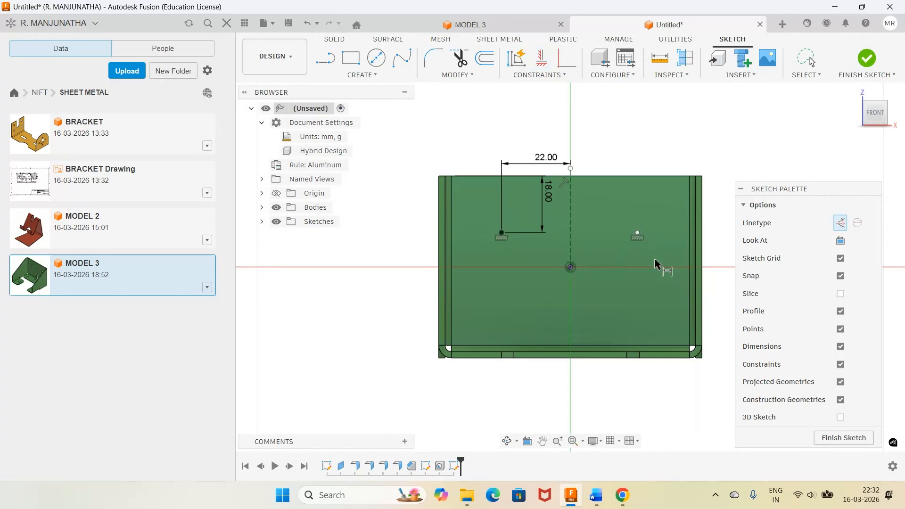
left_click(570, 231)
left_click(637, 233)
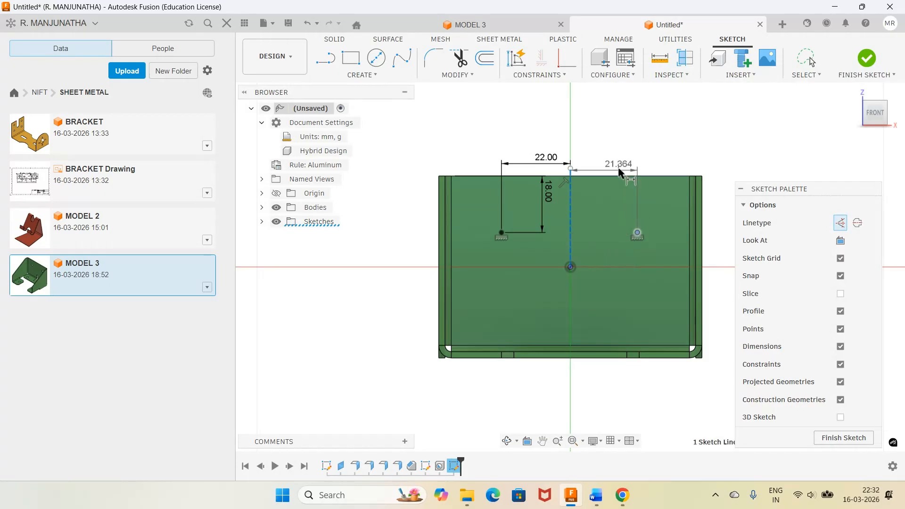
left_click(619, 173)
type("22")
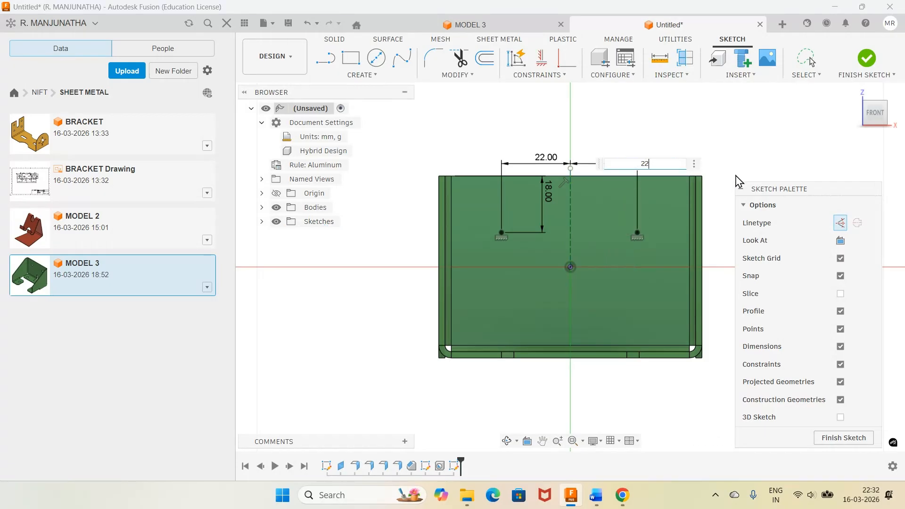
key("Return")
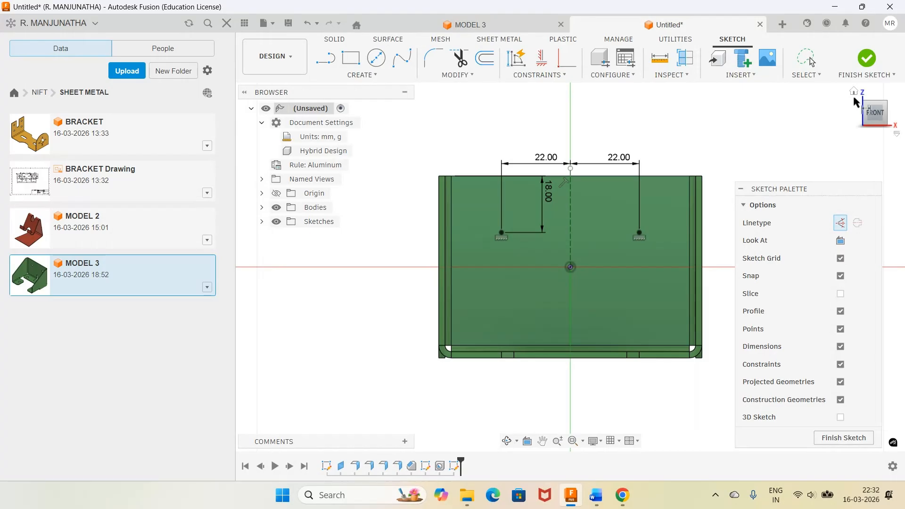
left_click(867, 60)
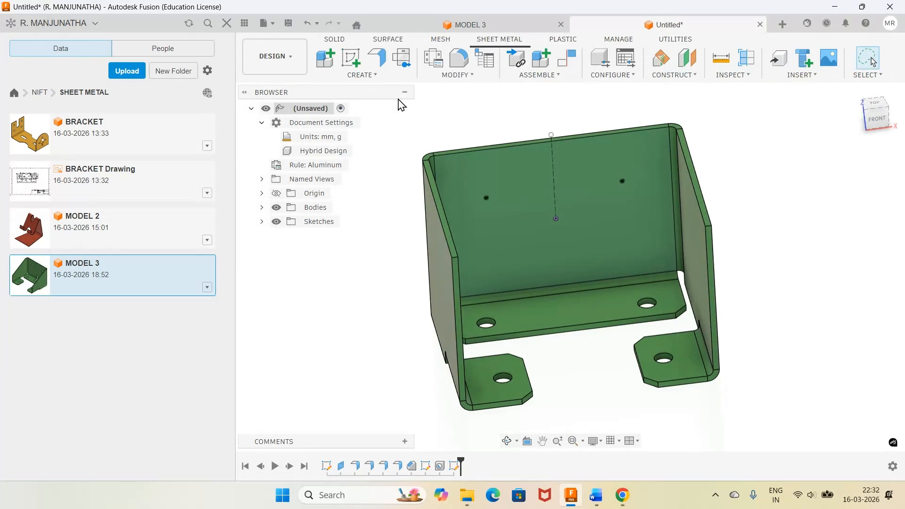
Step: Cut 6 mm holes with extents All at both sketch points in the rear wall and switch to the Word instructions
left_click(375, 75)
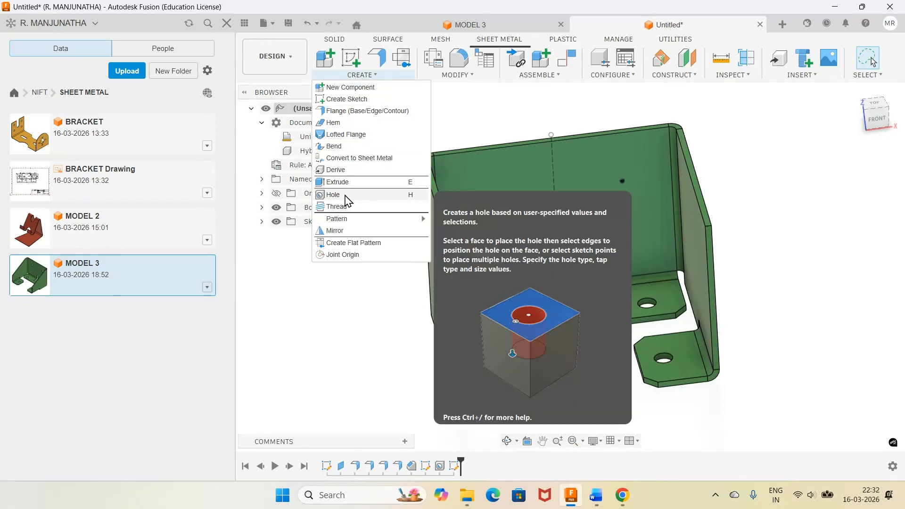
left_click(345, 196)
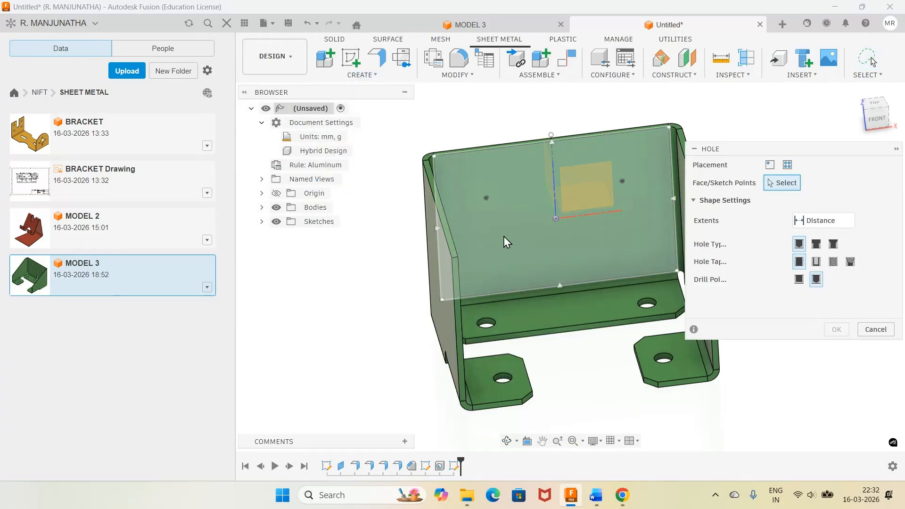
left_click(486, 198)
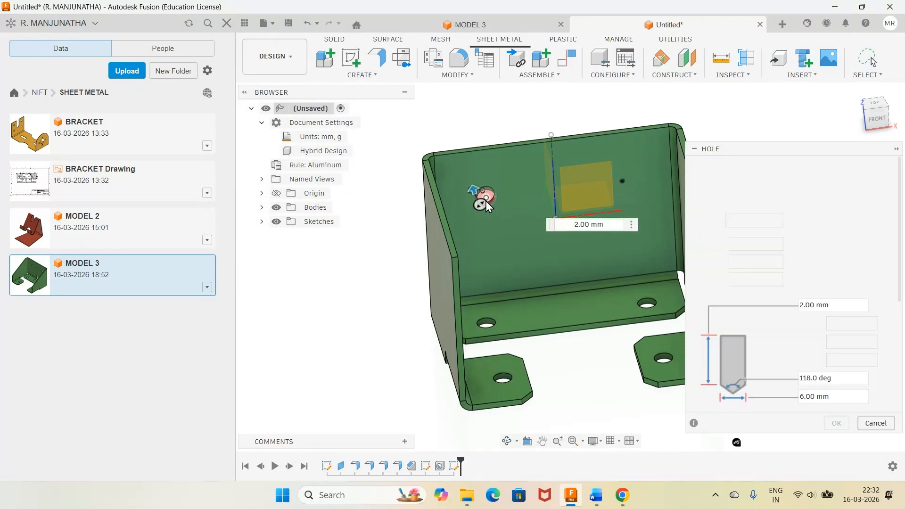
left_click(622, 182)
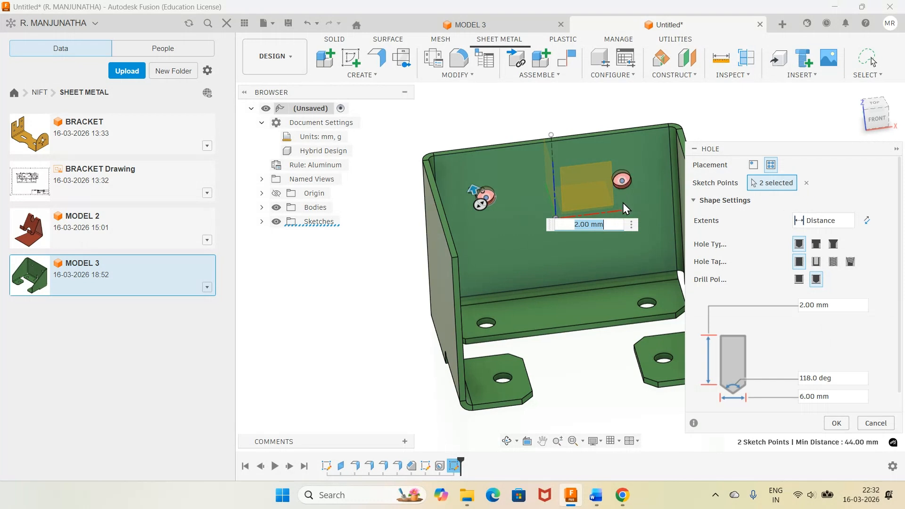
left_click(832, 396)
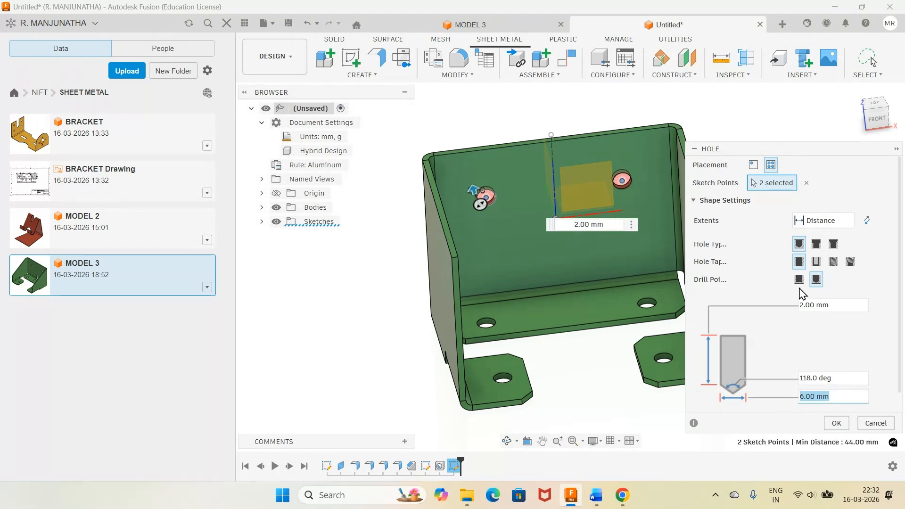
left_click(822, 221)
left_click(802, 266)
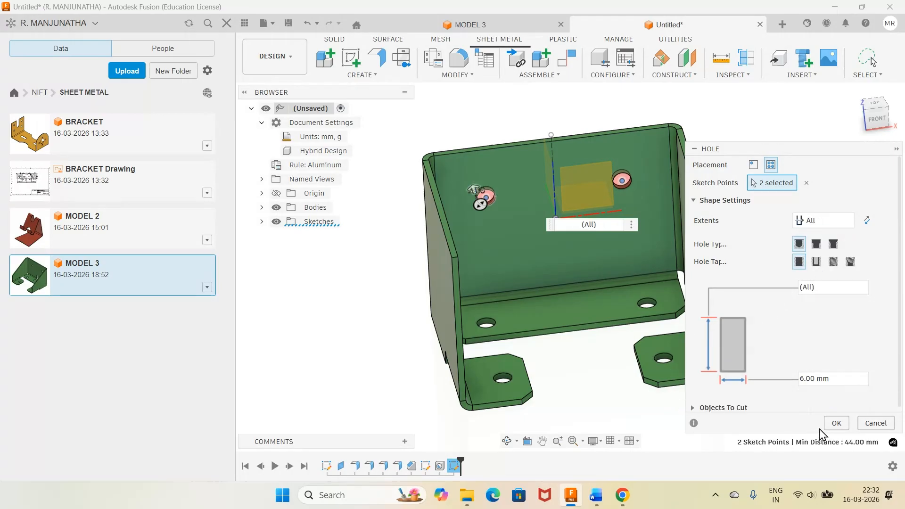
left_click(834, 423)
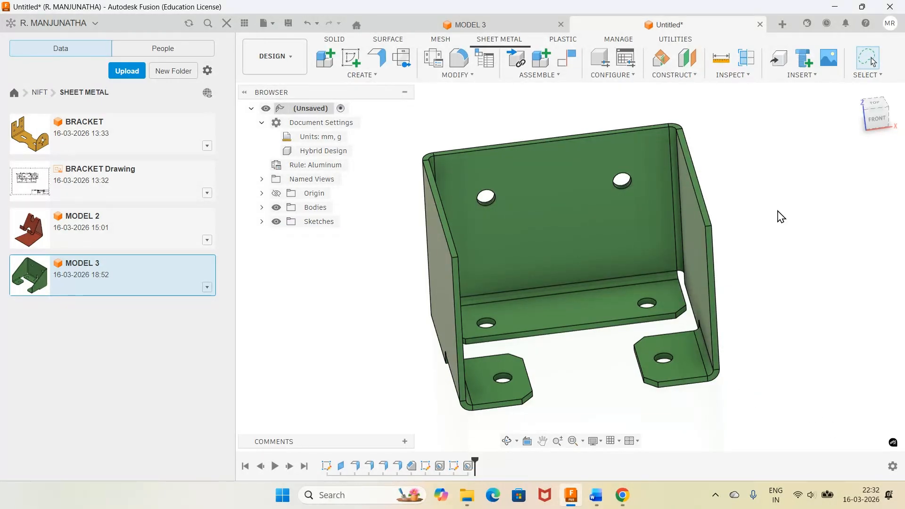
left_click(853, 93)
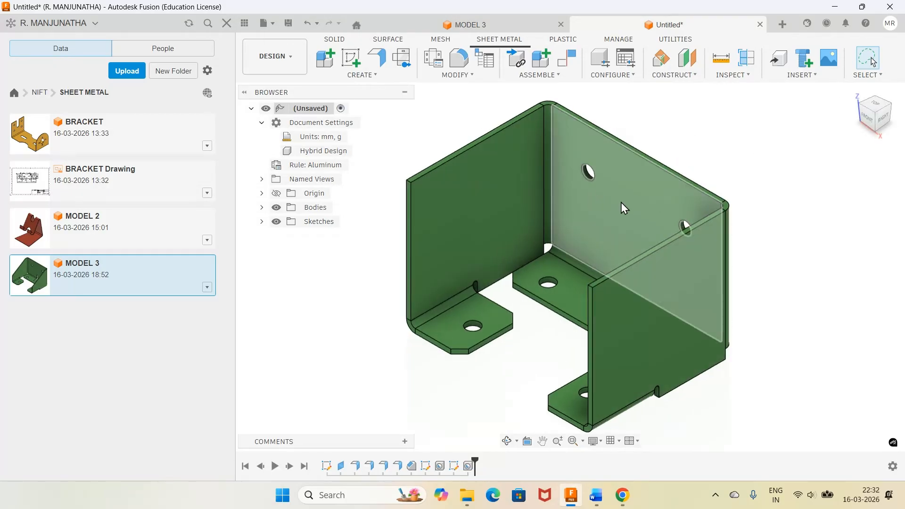
left_click(596, 494)
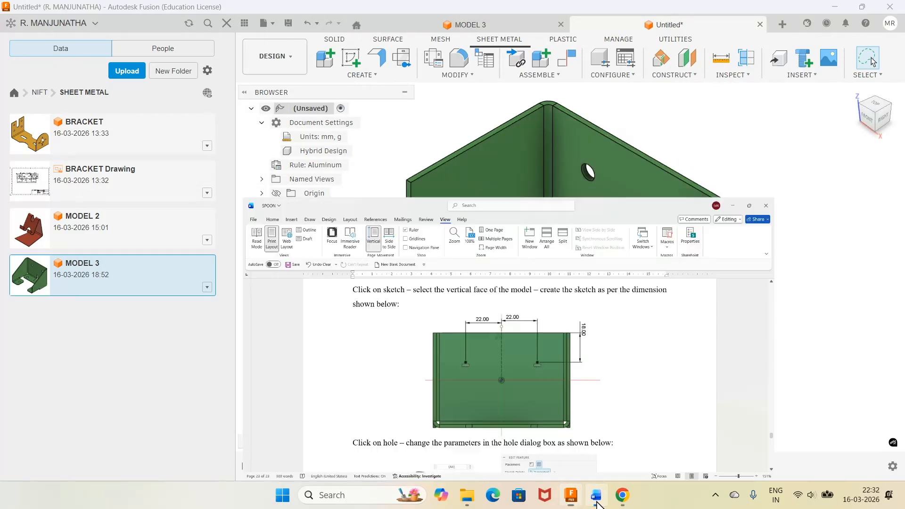
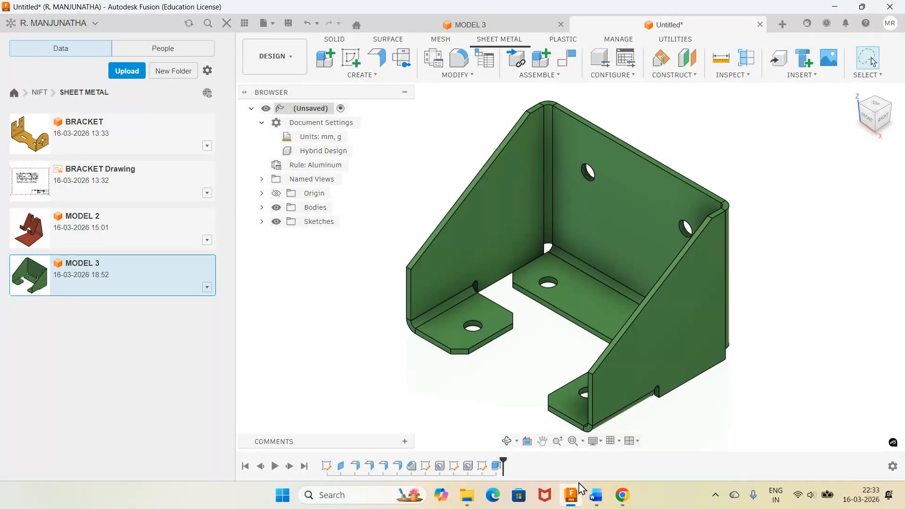
Step: Look up the fillet settings in the Word instructions and fillet the front upper corner of both sloped side walls with a 6 mm radius
left_click(570, 497)
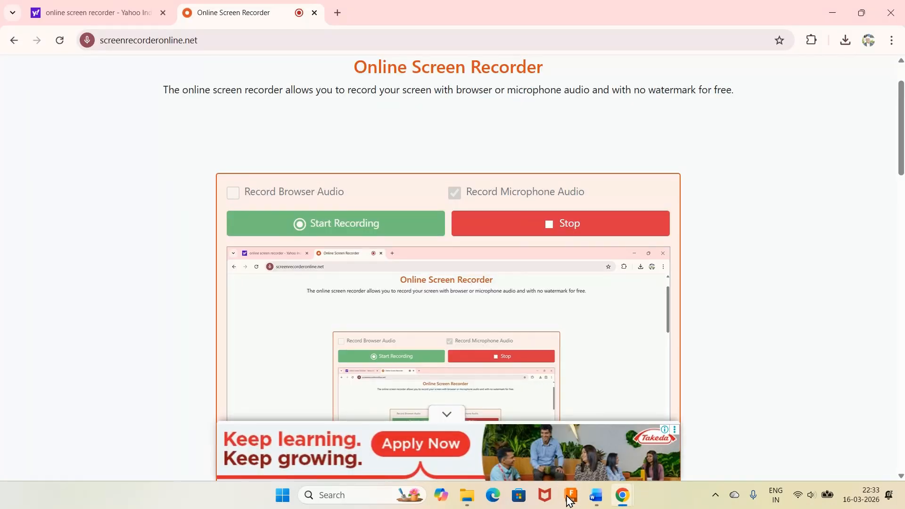
left_click(596, 494)
scroll(573, 370, "down", 8)
scroll(574, 370, "down", 8)
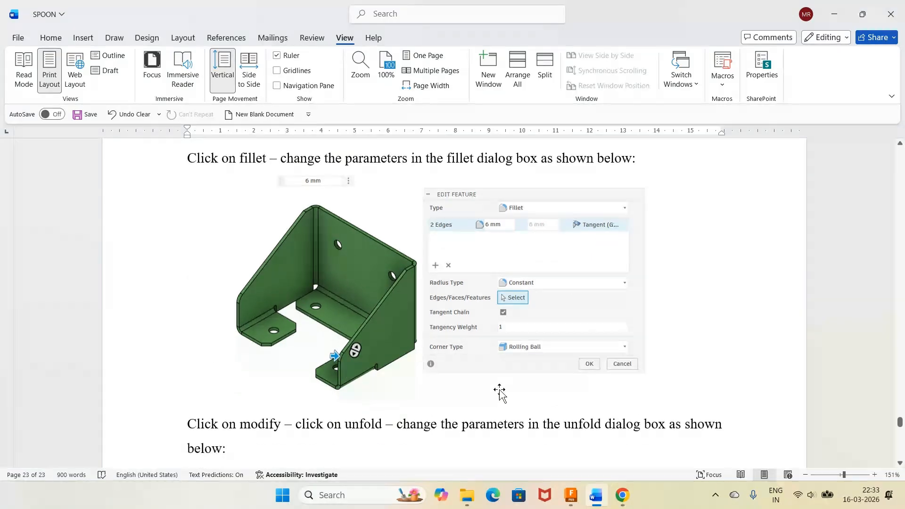
left_click(571, 495)
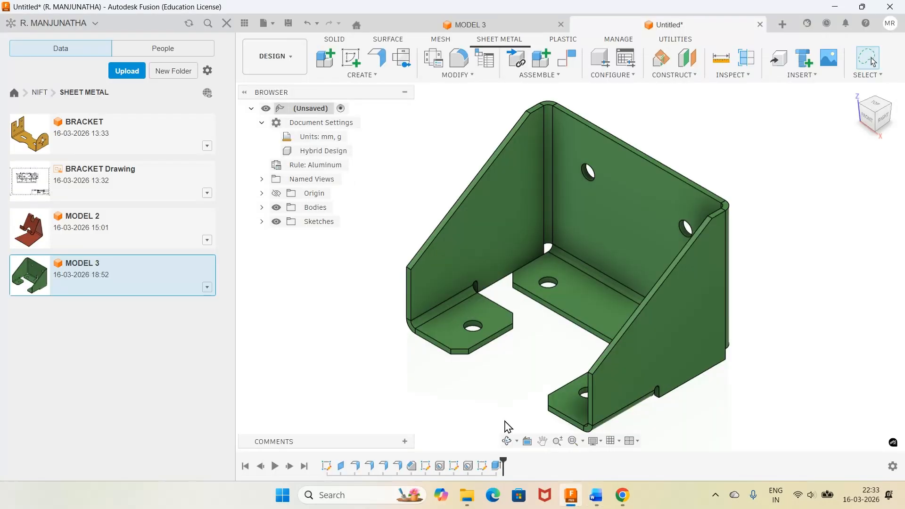
left_click(459, 58)
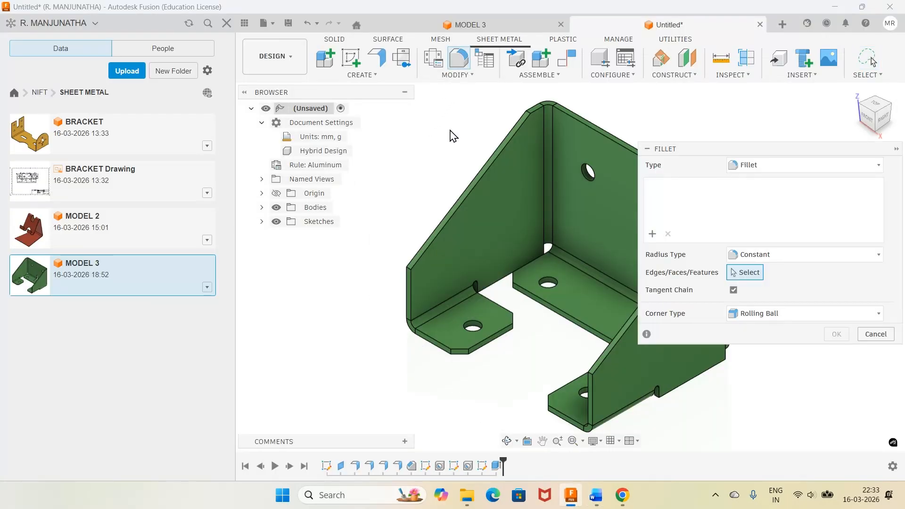
left_click(406, 270)
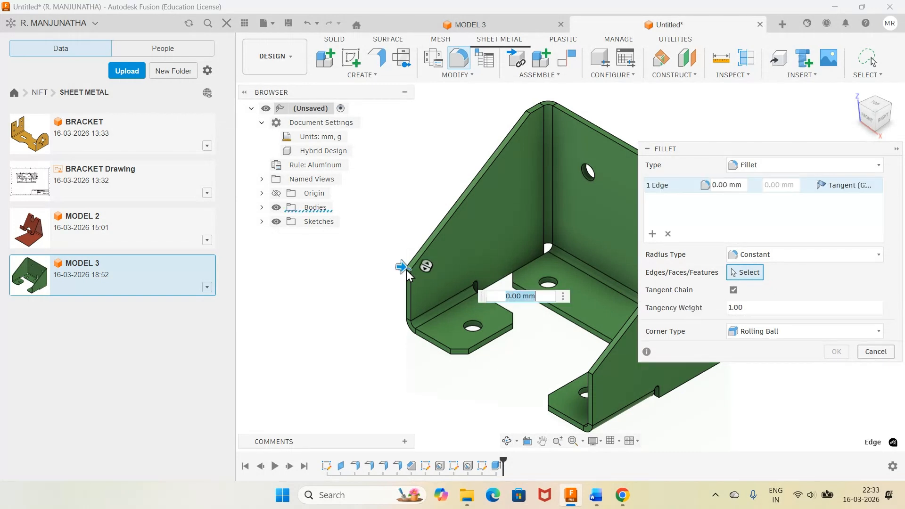
left_click(589, 374)
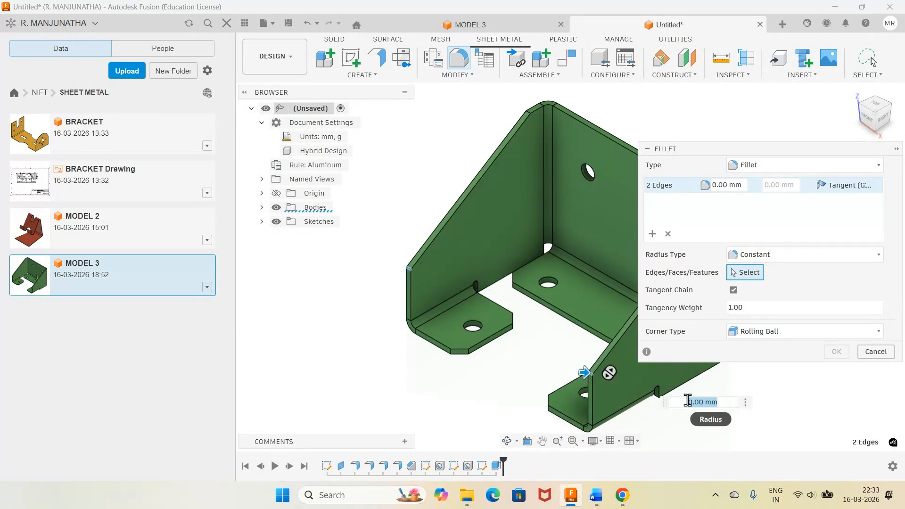
key("Return")
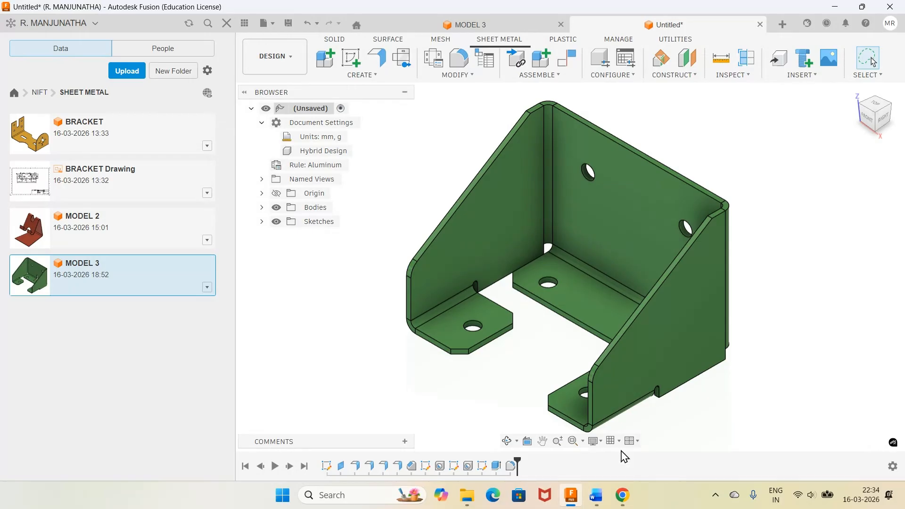
Step: Check the unfold settings in the Word instructions and unfold the rear wall's bottom flange bend, keeping the rear wall's inner face stationary
mouse_move(593, 498)
left_click(566, 443)
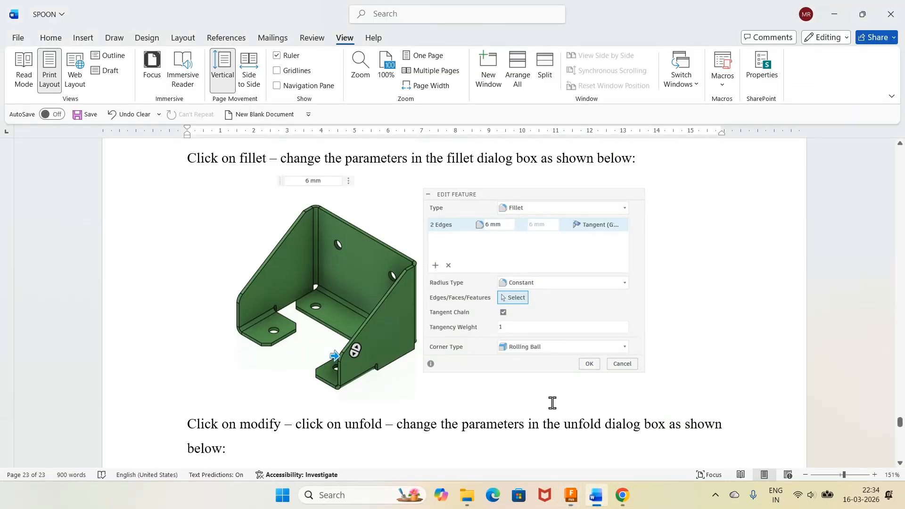
scroll(542, 361, "down", 1)
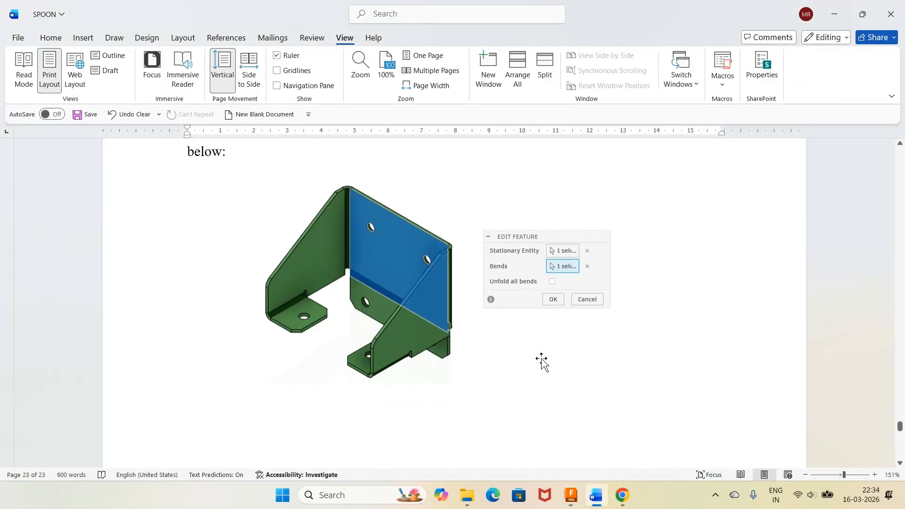
scroll(541, 361, "down", 3)
scroll(541, 361, "up", 3)
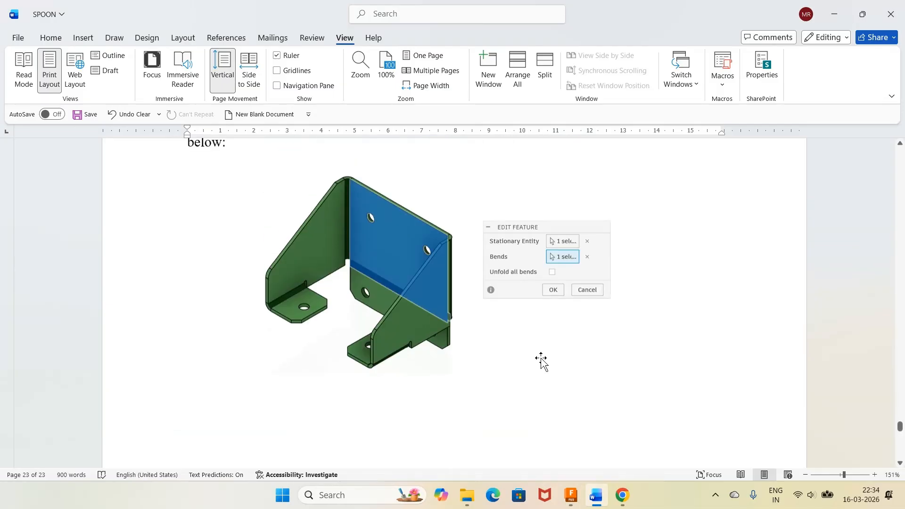
scroll(406, 326, "up", 2)
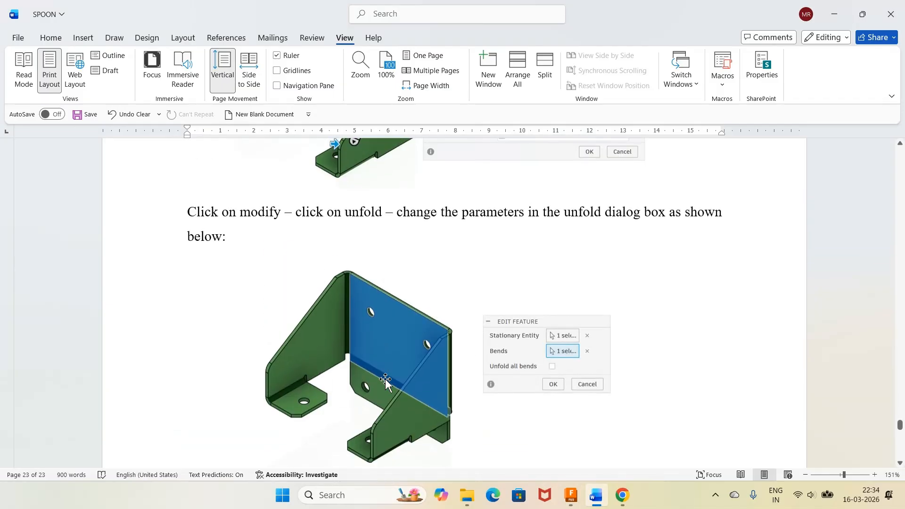
left_click(570, 495)
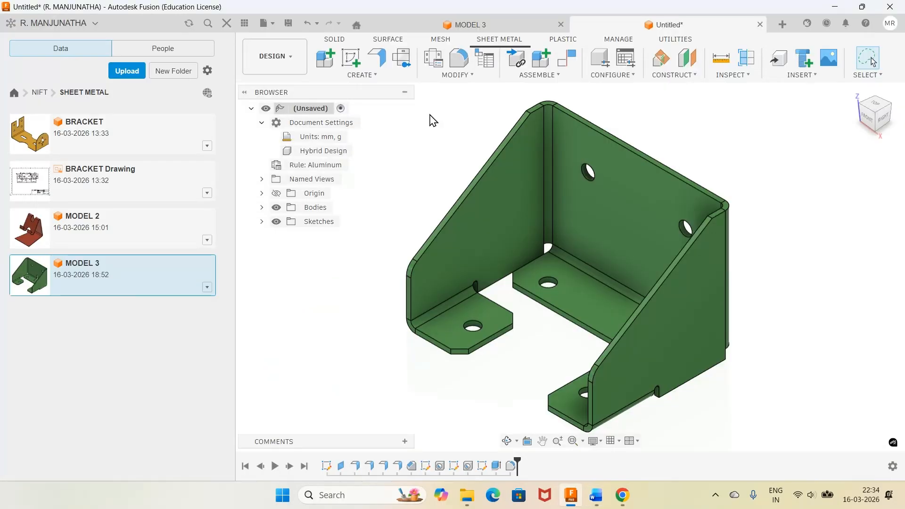
left_click(470, 83)
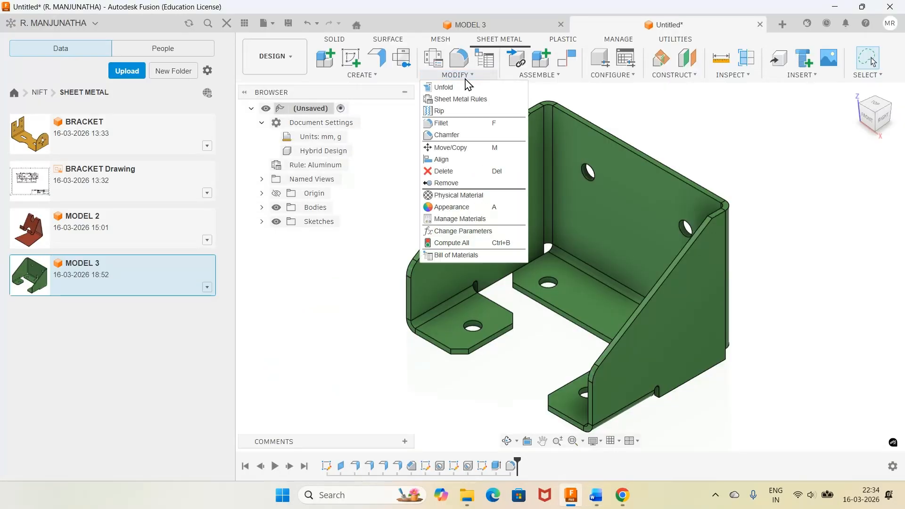
left_click(445, 88)
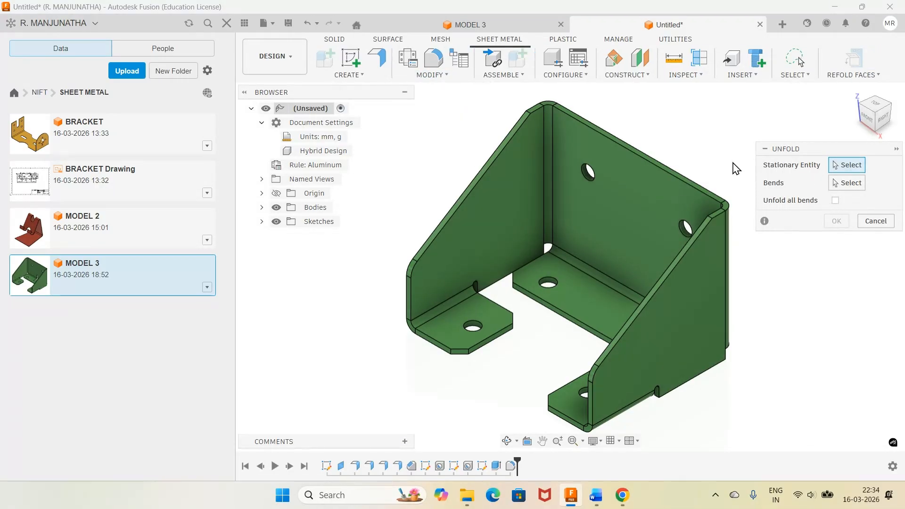
left_click(615, 190)
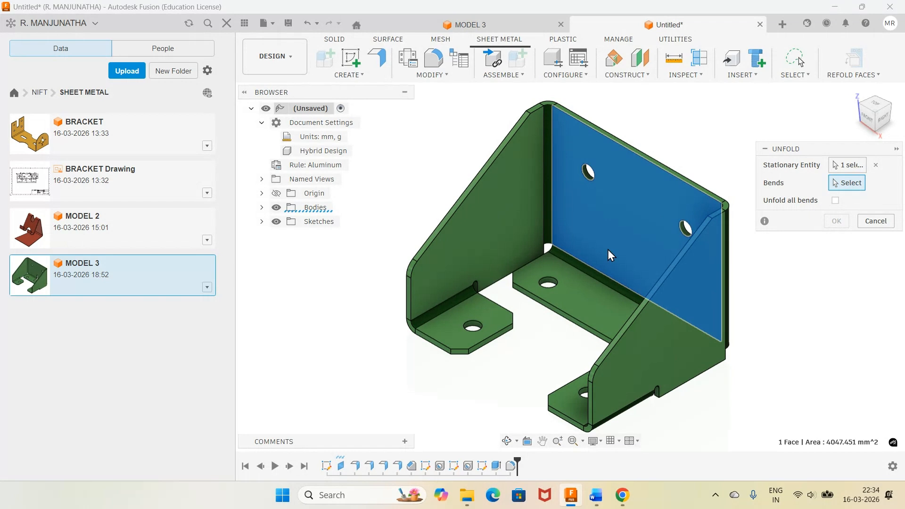
left_click(592, 272)
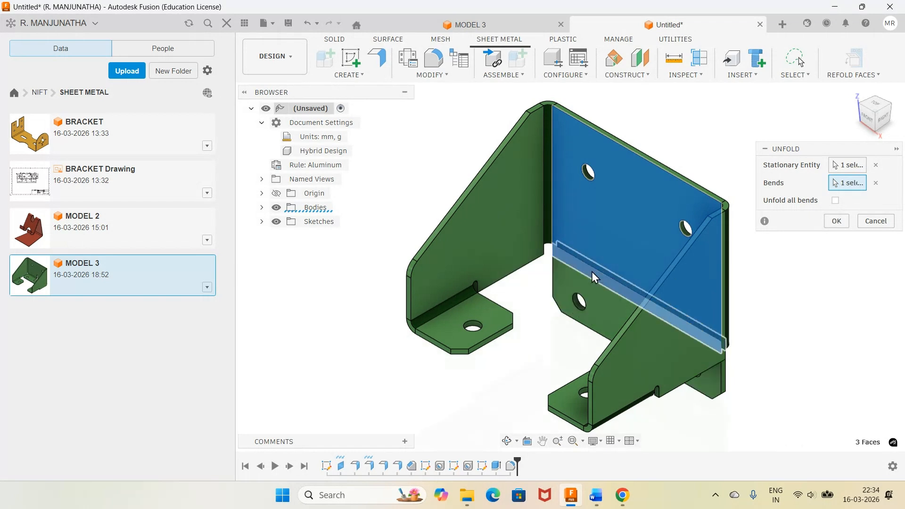
left_click(837, 221)
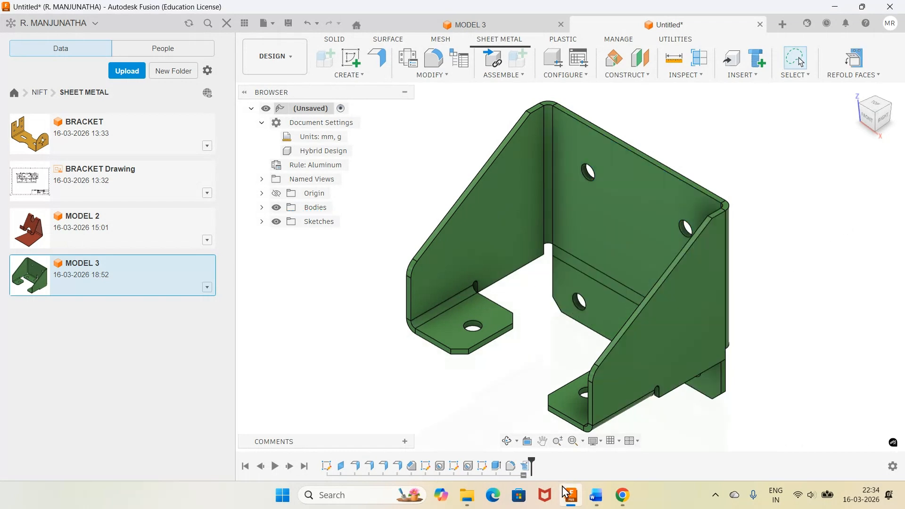
Step: Switch to the Word instructions, examine the slot sketch dimensions and extrude settings, and return to Fusion
left_click(596, 495)
scroll(537, 363, "down", 12)
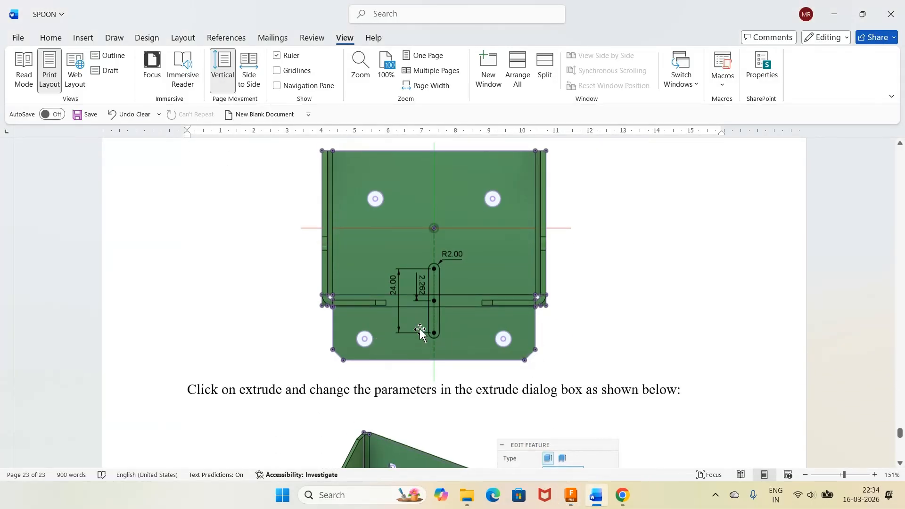
scroll(428, 358, "down", 2)
scroll(427, 361, "up", 2)
scroll(399, 315, "down", 3)
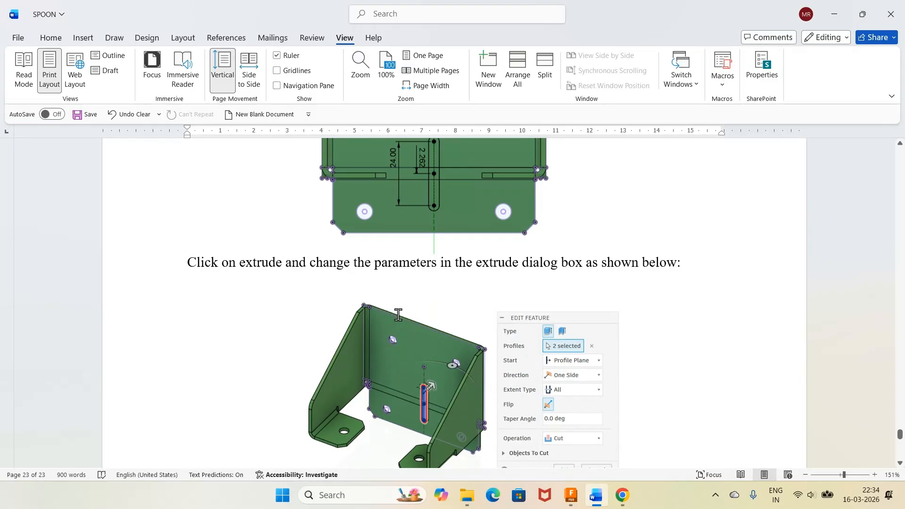
scroll(400, 316, "up", 2)
mouse_move(571, 495)
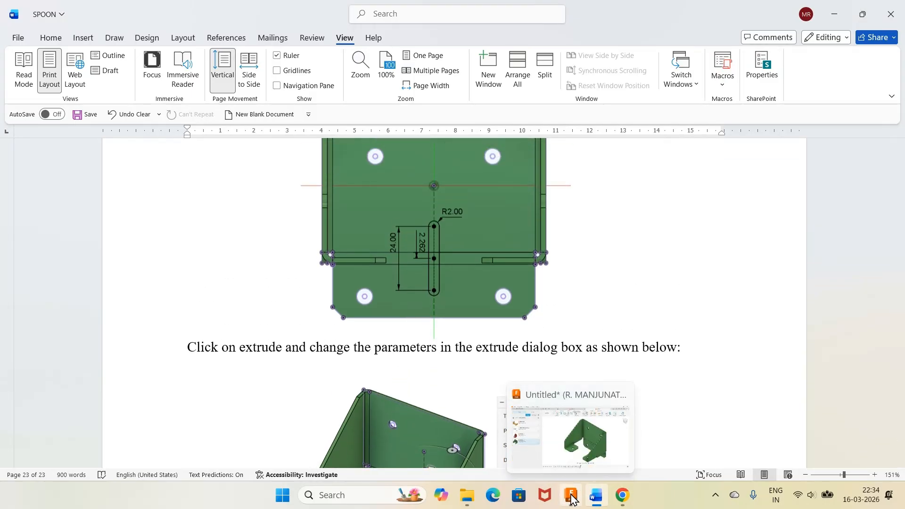
left_click(565, 440)
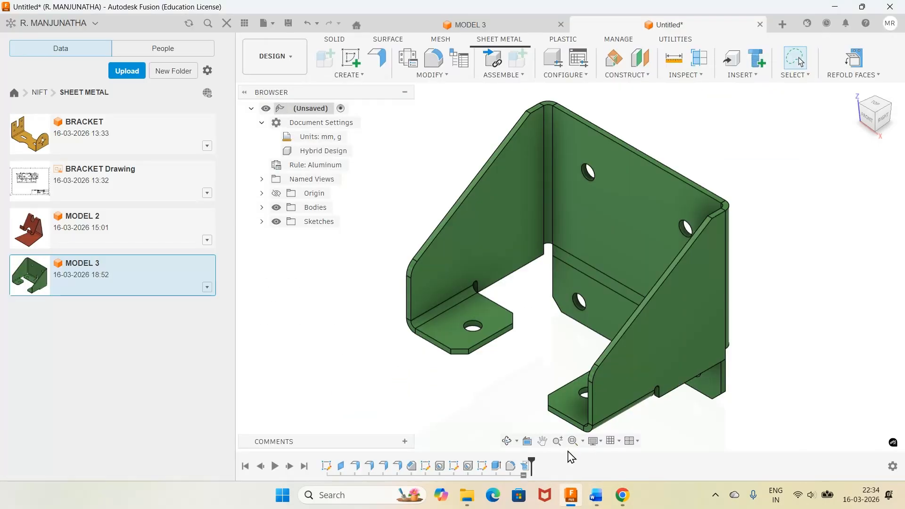
Step: Start a sketch on the rear wall's inner face and draw a vertical construction line about 45 mm down from the origin
left_click(351, 59)
left_click(610, 269)
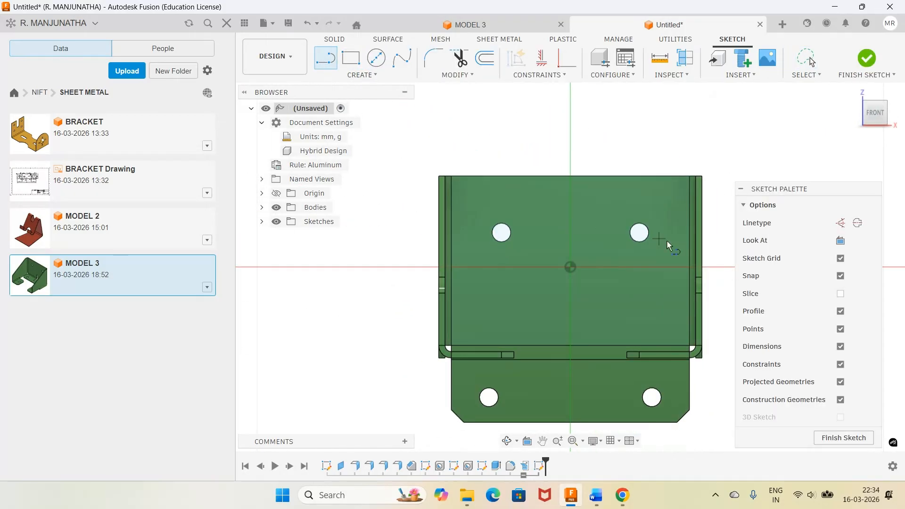
left_click(840, 222)
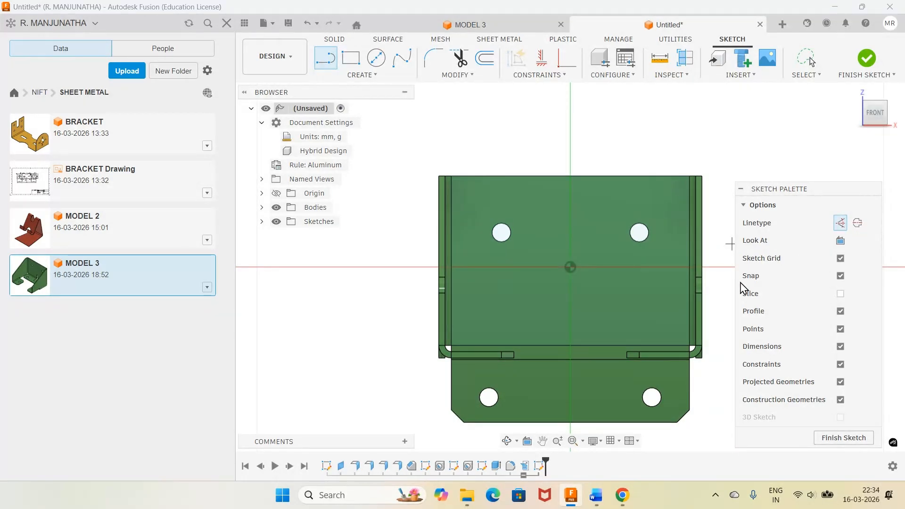
left_click(571, 268)
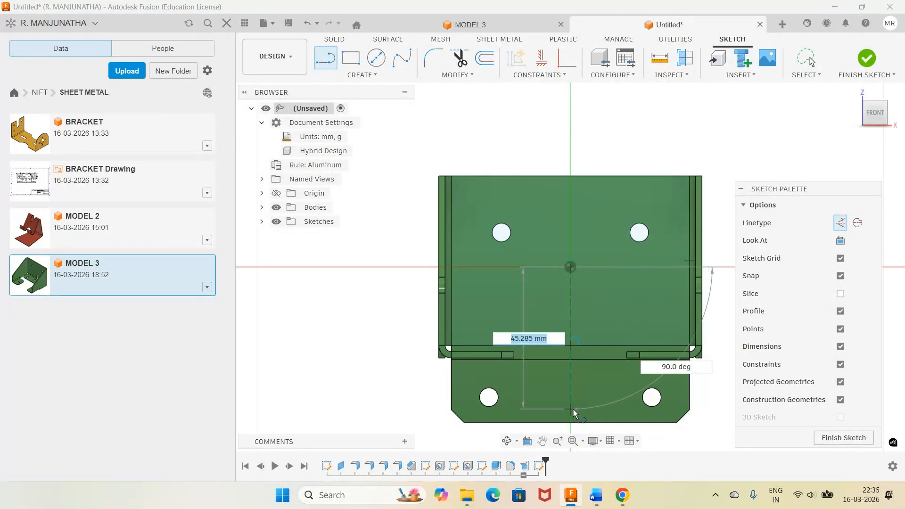
left_click(572, 410)
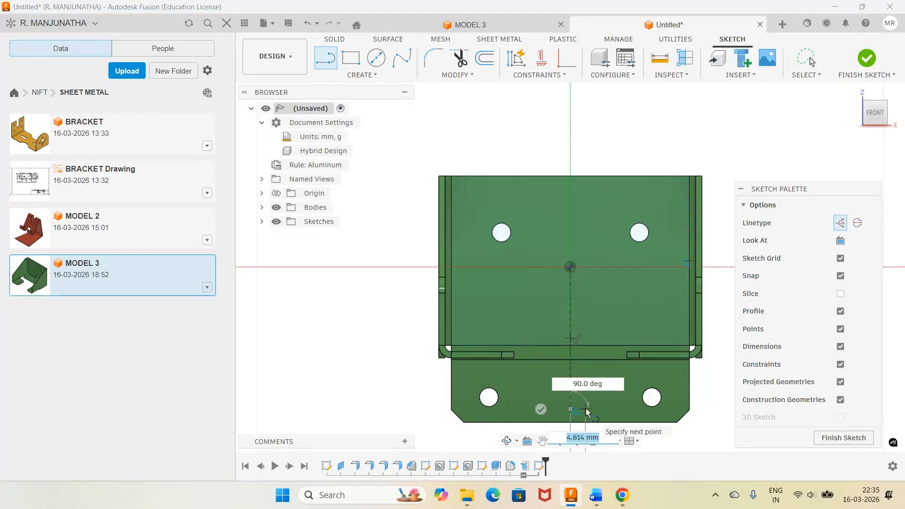
key("Escape")
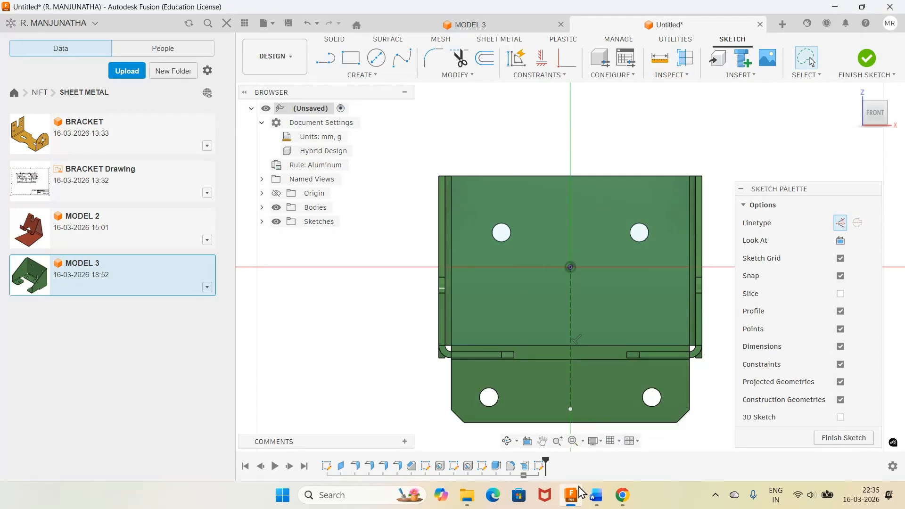
Step: Check the slot layout in the Word instructions and place a sketch point on the unfolded bend strip beside the construction line
left_click(571, 500)
left_click(595, 493)
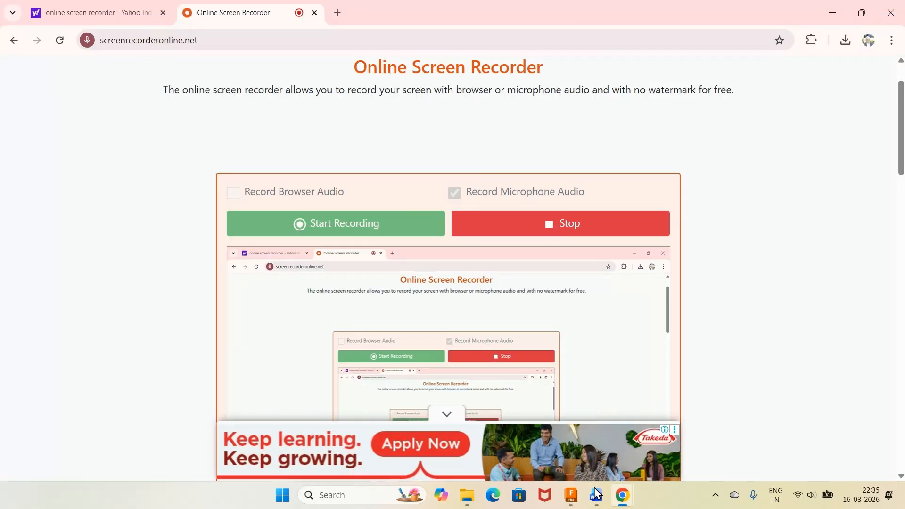
left_click(595, 494)
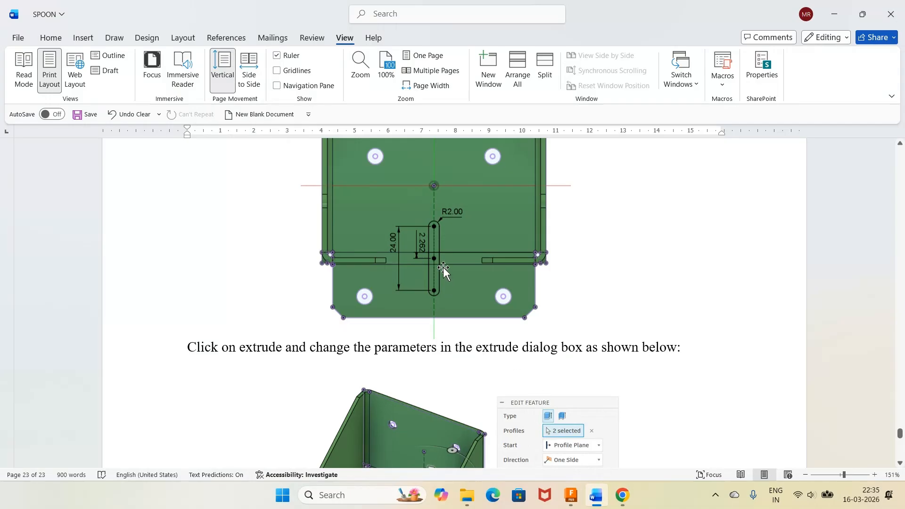
scroll(443, 267, "down", 1)
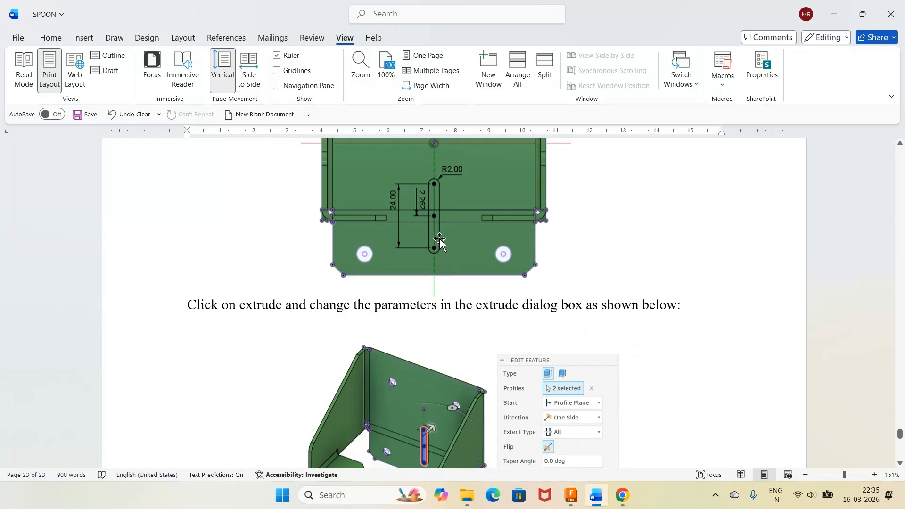
left_click(570, 494)
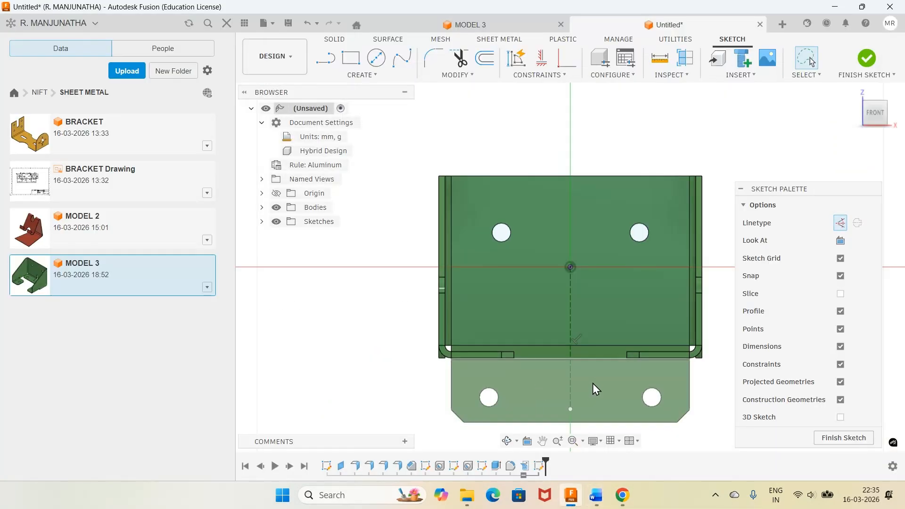
scroll(584, 371, "up", 5)
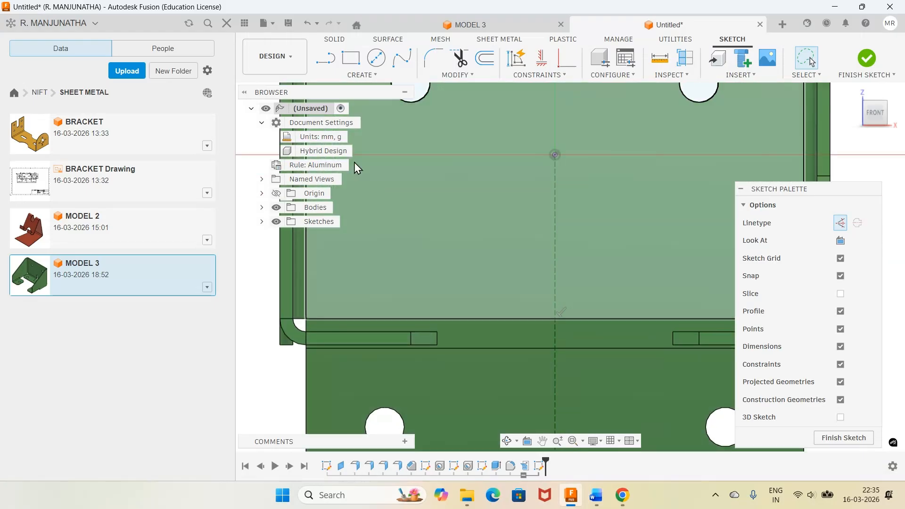
left_click(377, 76)
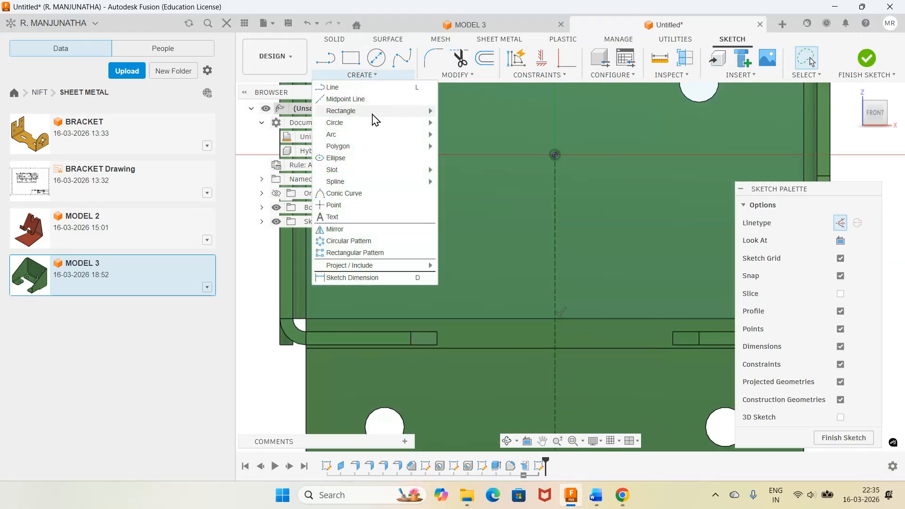
left_click(333, 205)
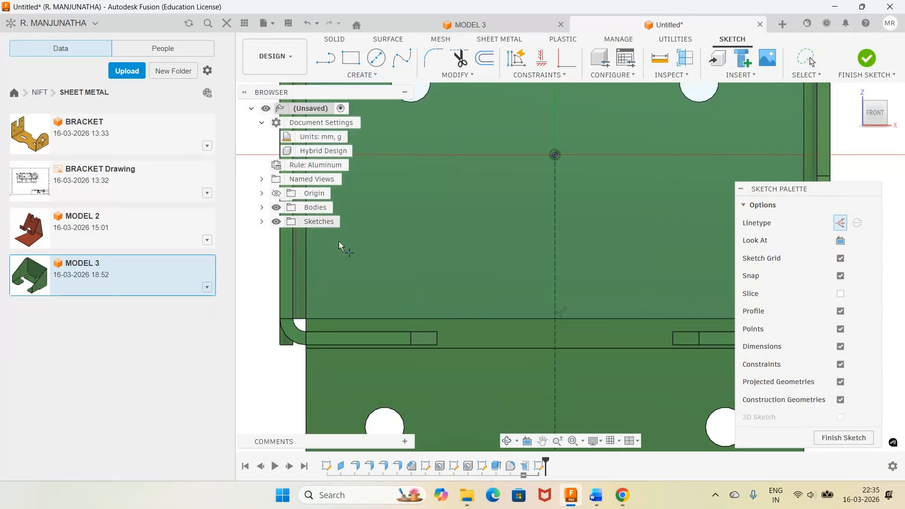
left_click(523, 334)
Step: Align the new sketch point vertically with the origin using a Horizontal/Vertical constraint
left_click(542, 57)
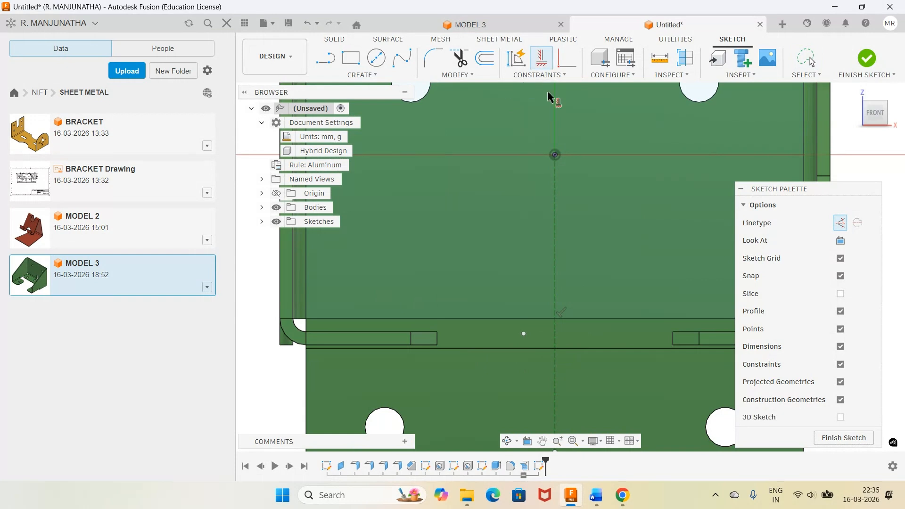
left_click(555, 154)
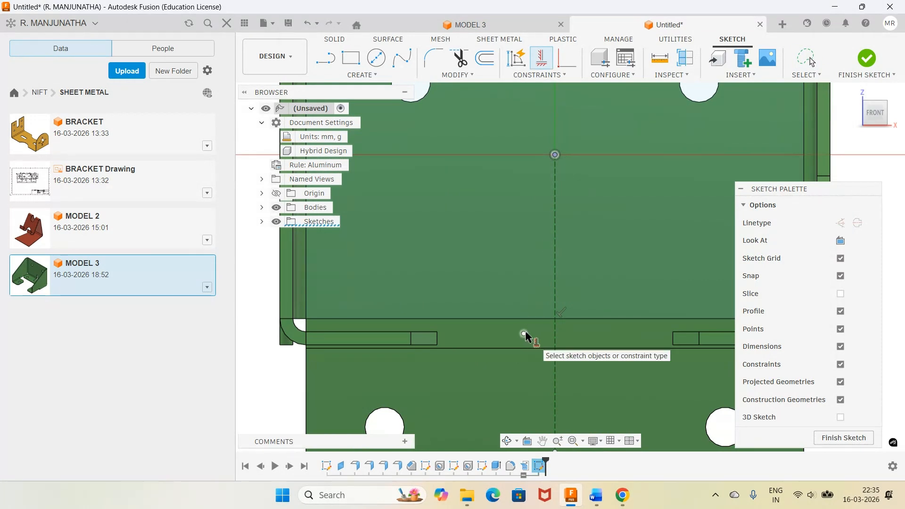
left_click(524, 334)
Step: Dimension the sketch point 2.262 mm below the upper edge of the unfolded bend strip, checking the value in the Word instructions
key("d")
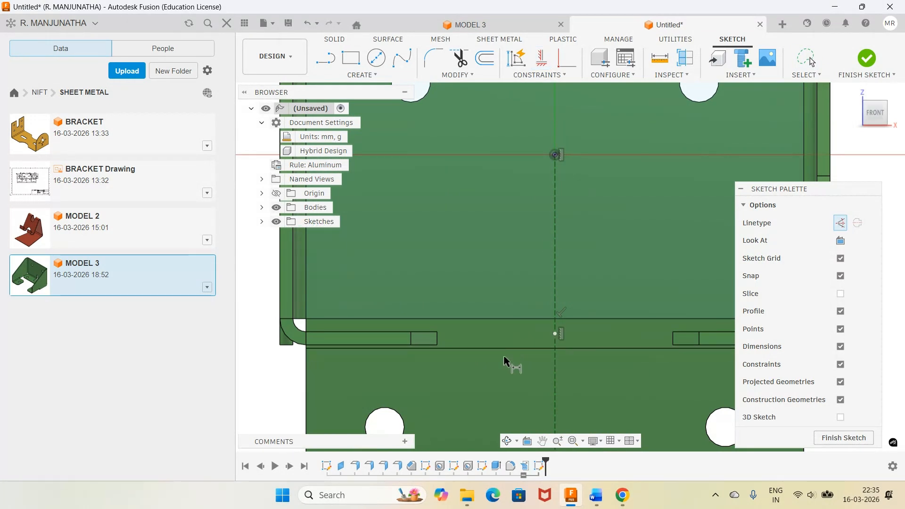
left_click(555, 334)
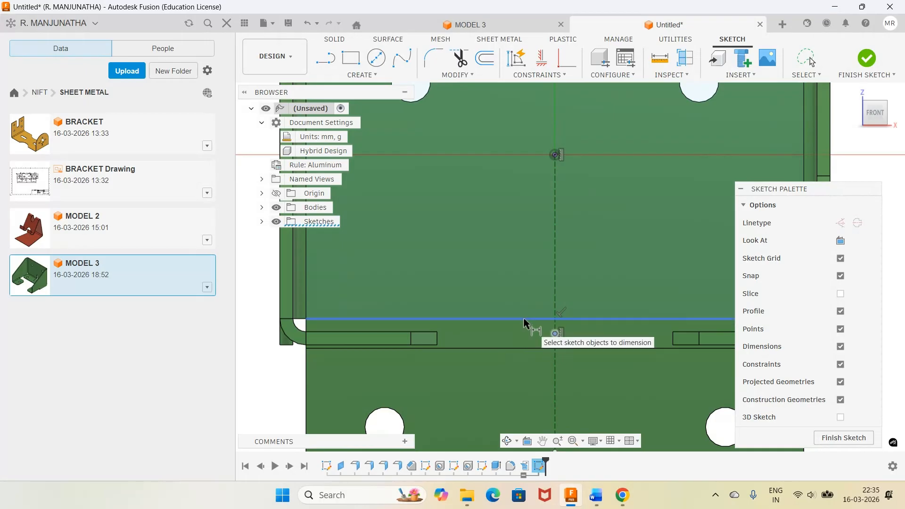
left_click(493, 326)
left_click(485, 325)
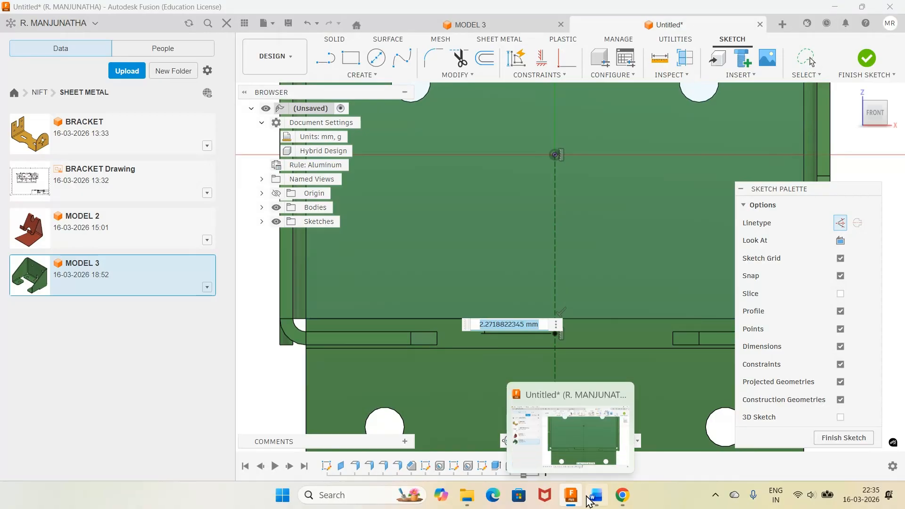
left_click(594, 497)
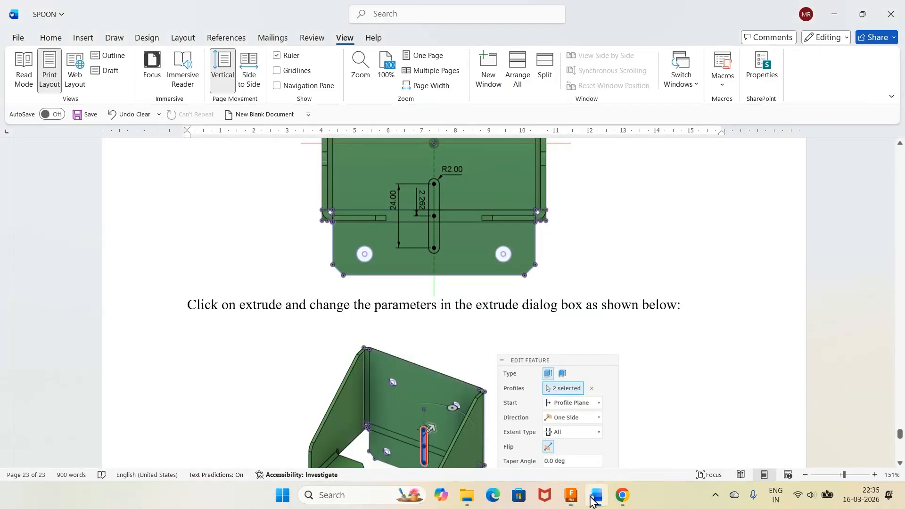
left_click(592, 497)
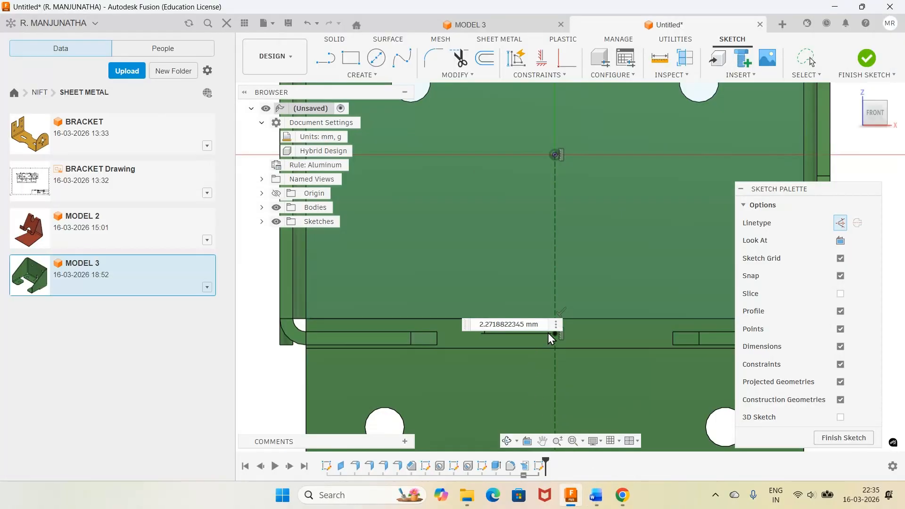
left_click_drag(546, 323, 463, 321)
type("2")
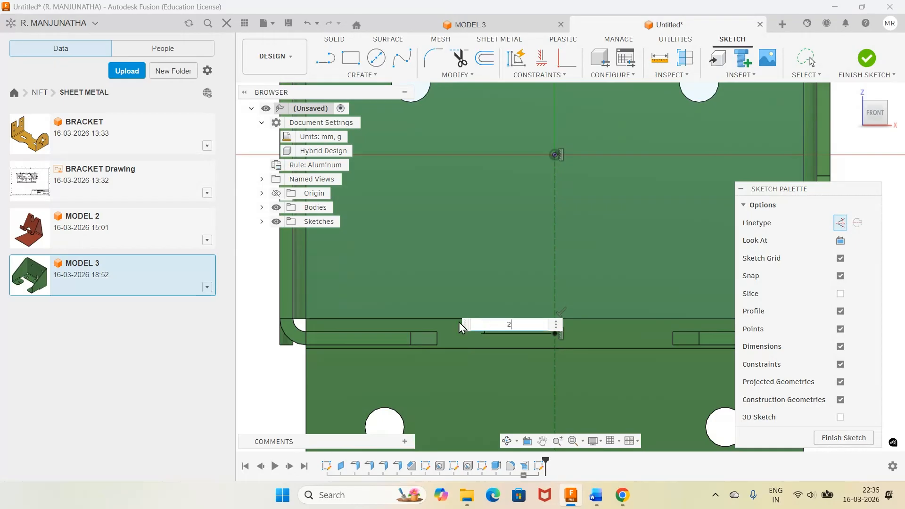
type(".262")
key("Return")
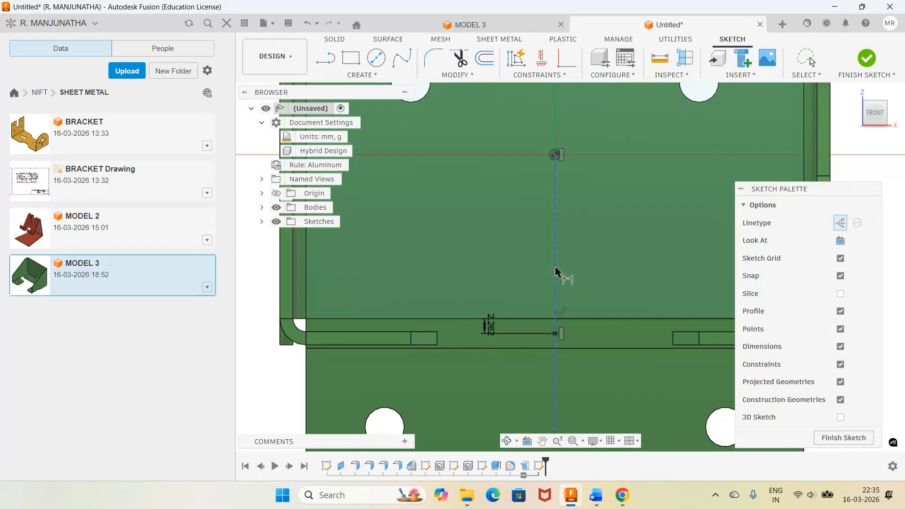
Step: Sketch a vertical center-to-center slot across the unfolded bend strip, just beside the construction line
left_click(372, 76)
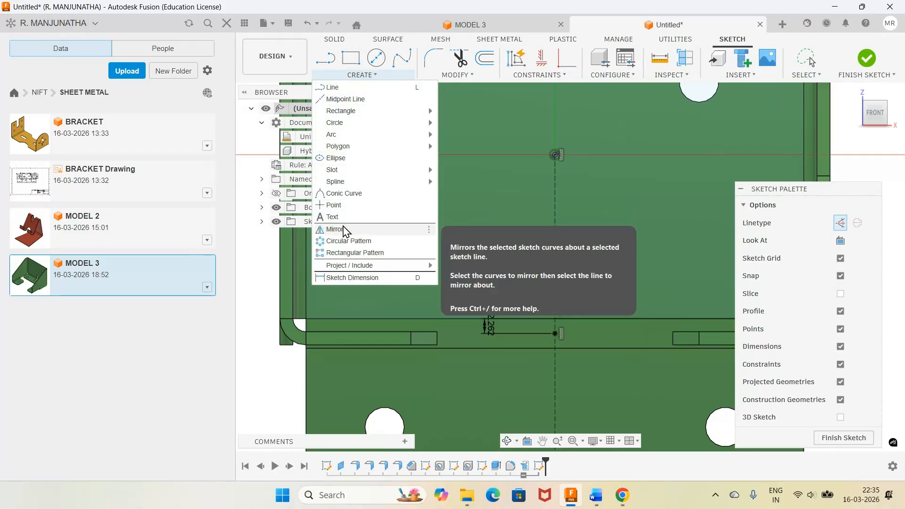
mouse_move(346, 172)
left_click(475, 169)
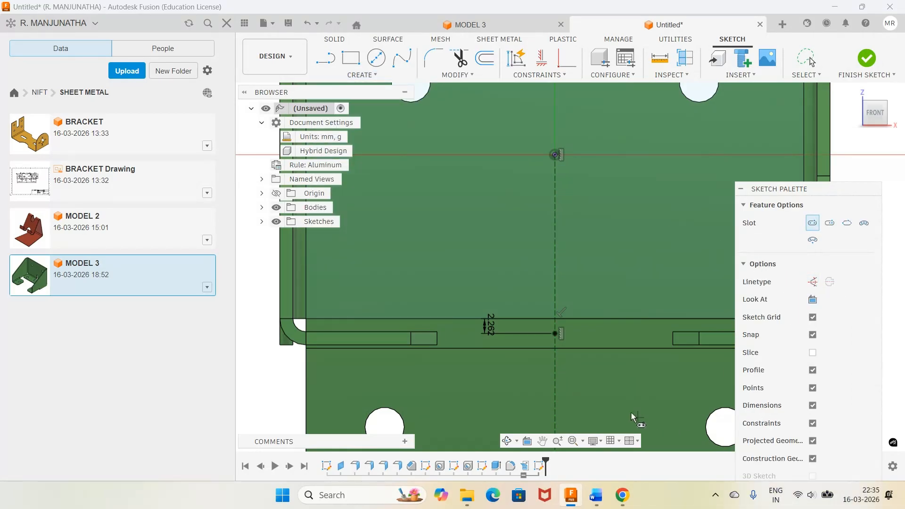
left_click(588, 292)
left_click(587, 380)
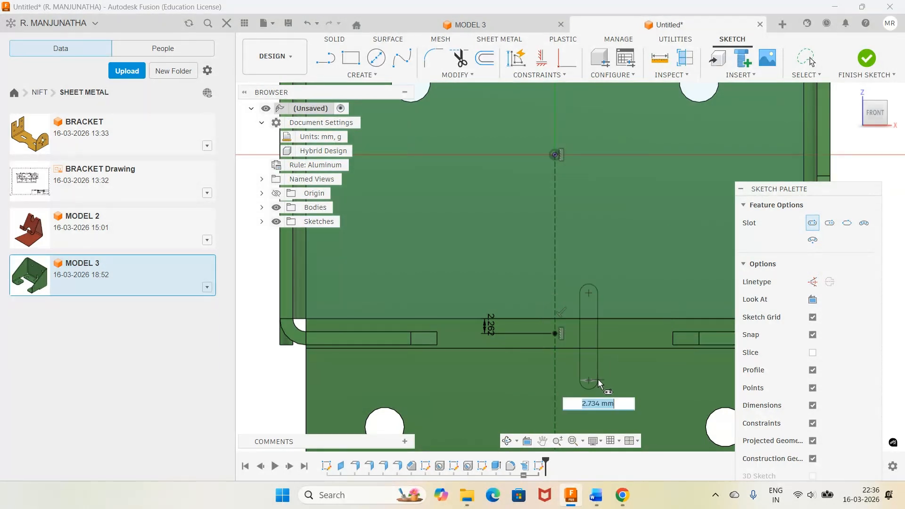
left_click(585, 397)
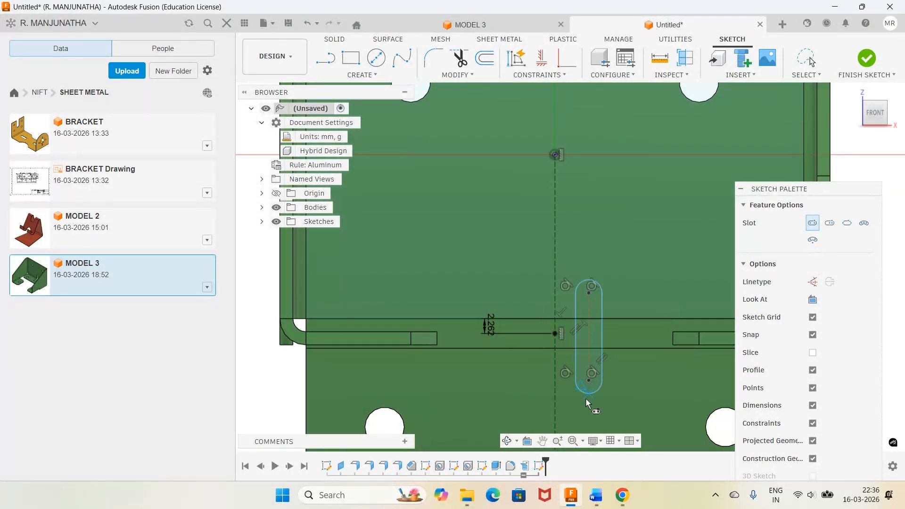
Step: Check the slot dimensions in Word, then set its center-to-center length to 24 mm and its end radius to 2 mm
left_click(595, 496)
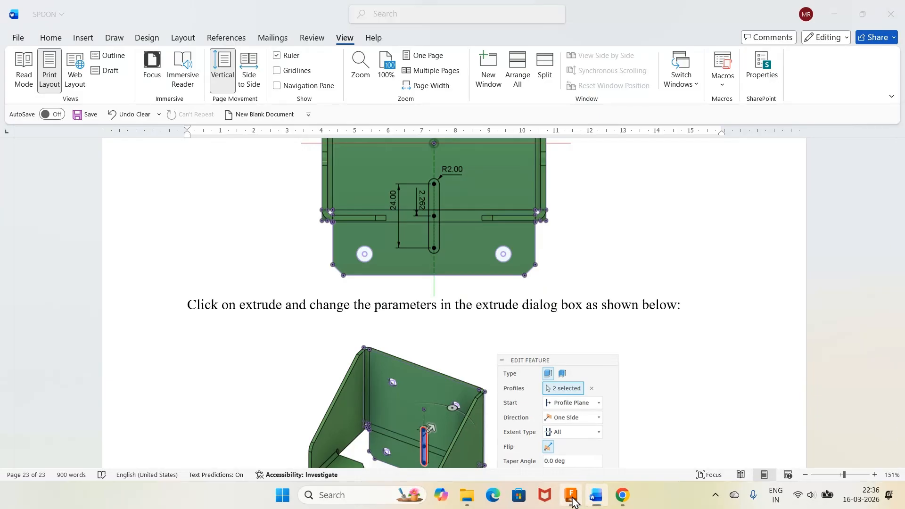
left_click(570, 495)
left_click(589, 325)
left_click(633, 324)
key("BackSpace")
type("24")
key("Return")
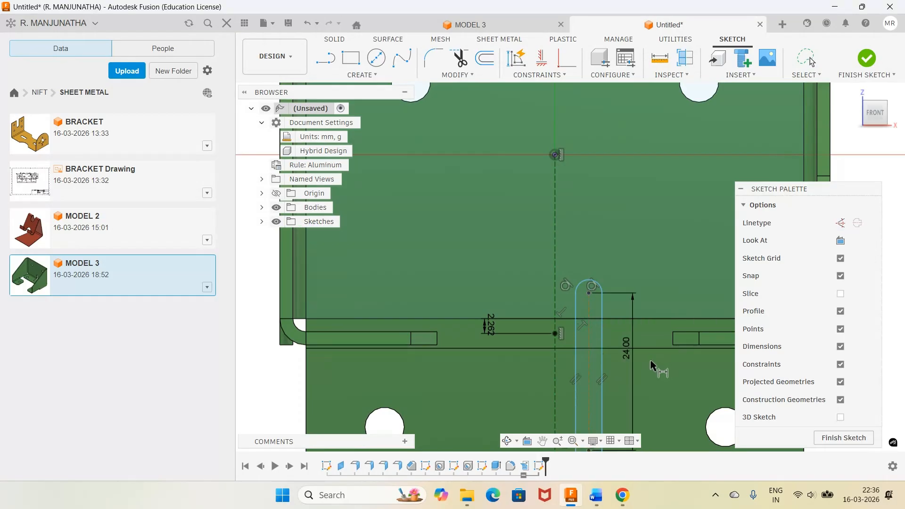
left_click(594, 284)
left_click(627, 270)
type("2")
key("Return")
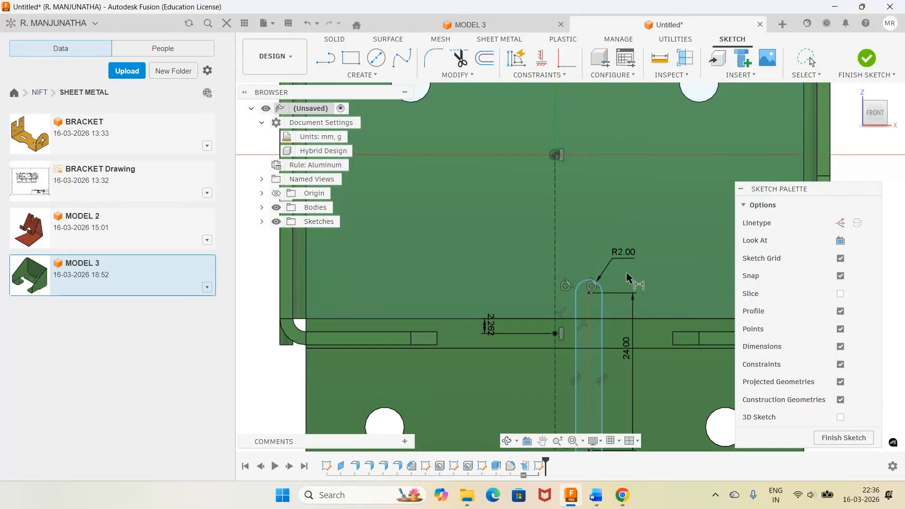
Step: Center the slot on the sketch point with a MidPoint constraint on its centerline and finish the sketch
left_click(536, 74)
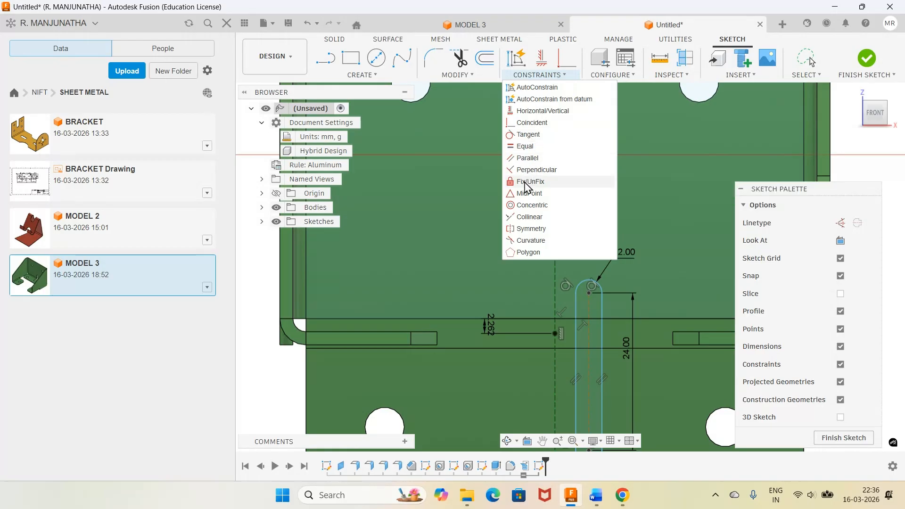
left_click(528, 193)
left_click(588, 368)
left_click(554, 333)
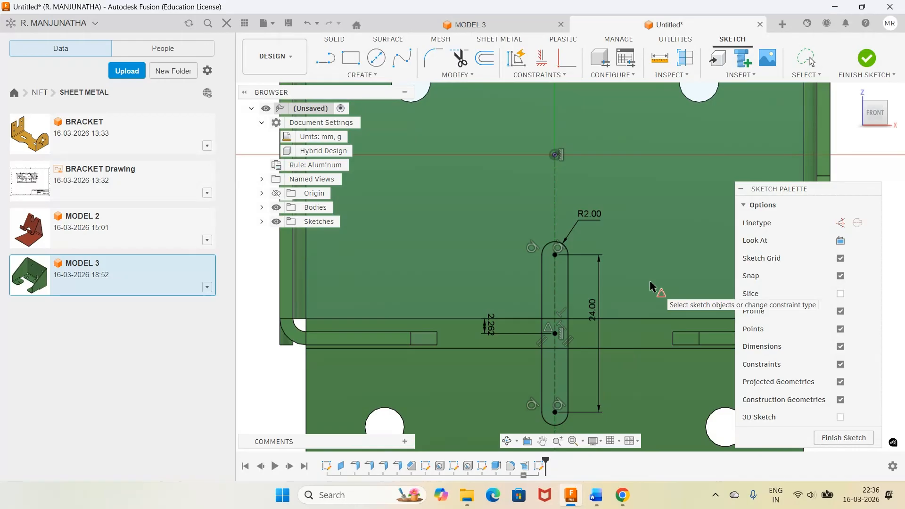
left_click(866, 58)
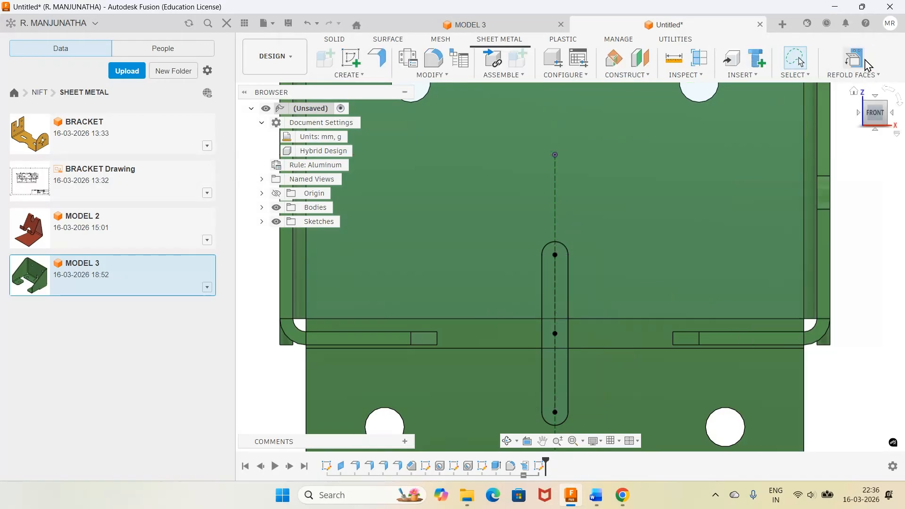
Step: Cut both slot profiles across the unfolded bend with an Extrude using the All extent
left_click(854, 94)
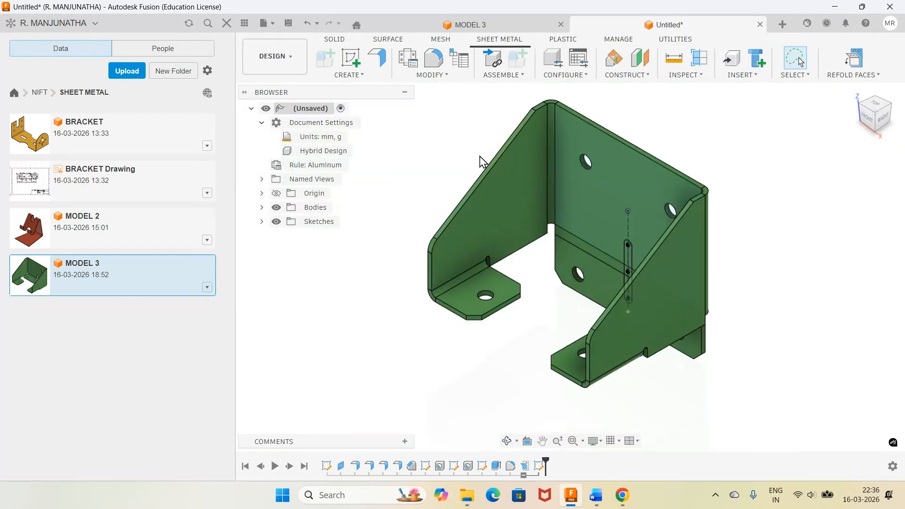
left_click(364, 77)
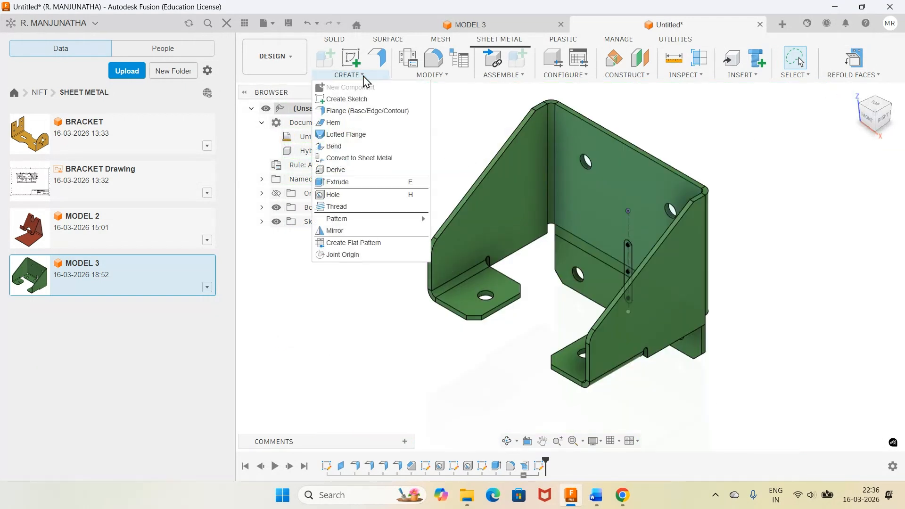
left_click(343, 183)
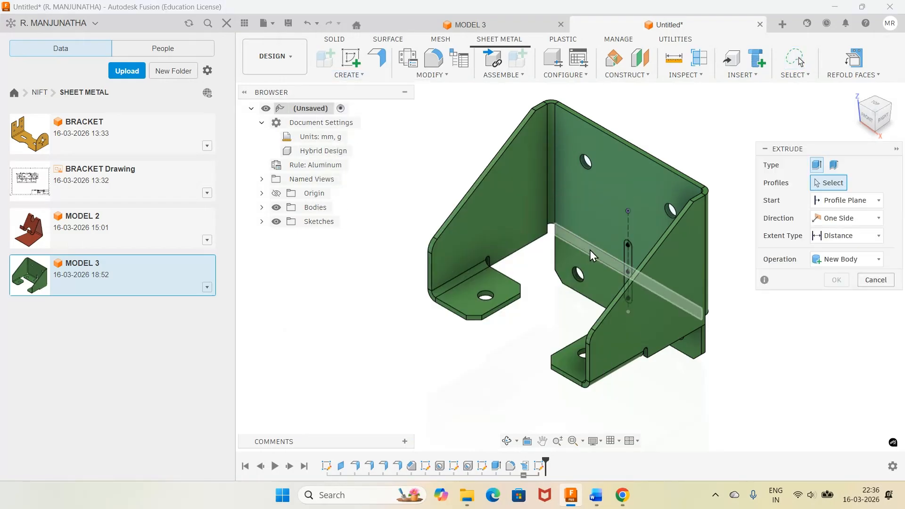
left_click(627, 261)
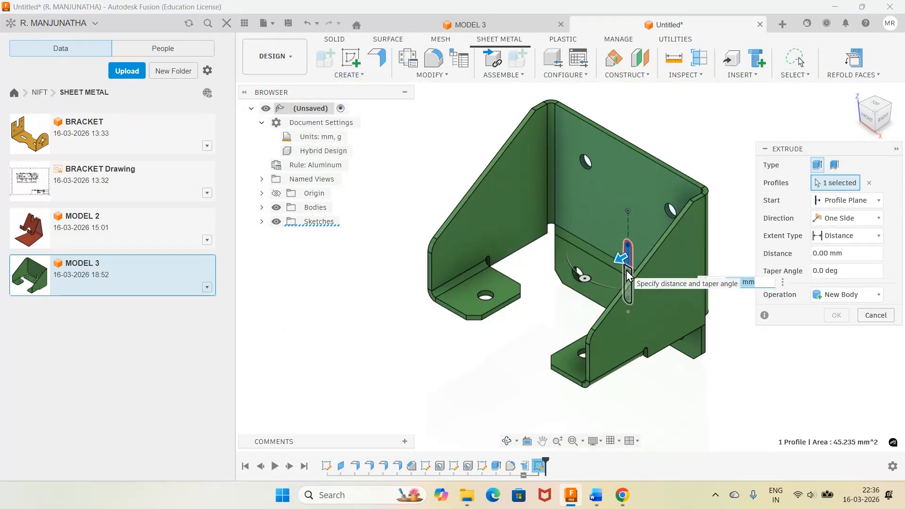
left_click(628, 297)
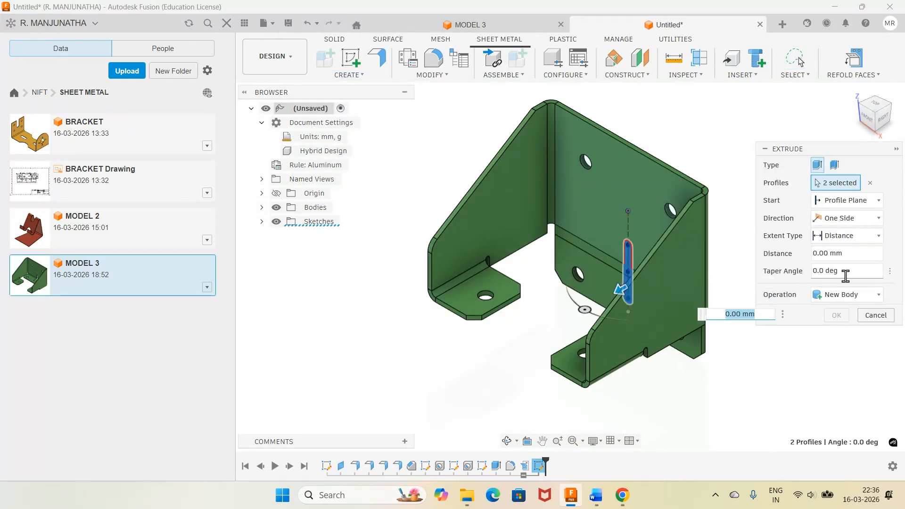
left_click(848, 236)
left_click(804, 282)
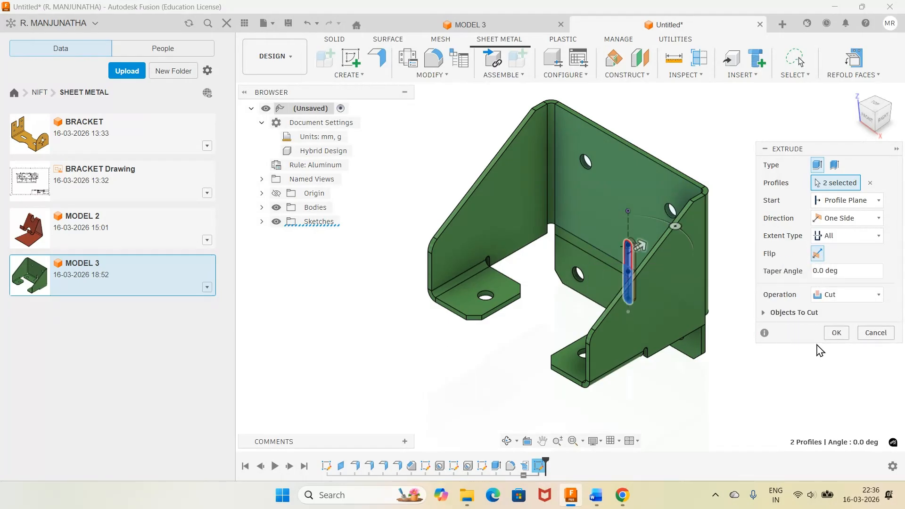
left_click(835, 332)
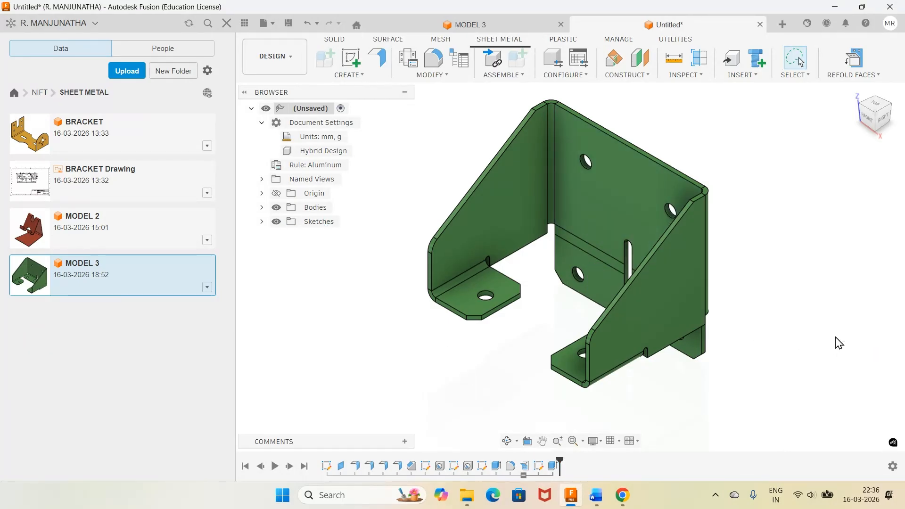
Step: Check the refold instruction in Word, then refold the bracket's unfolded lower flange
left_click(596, 495)
scroll(596, 365, "down", 3)
scroll(596, 365, "down", 3)
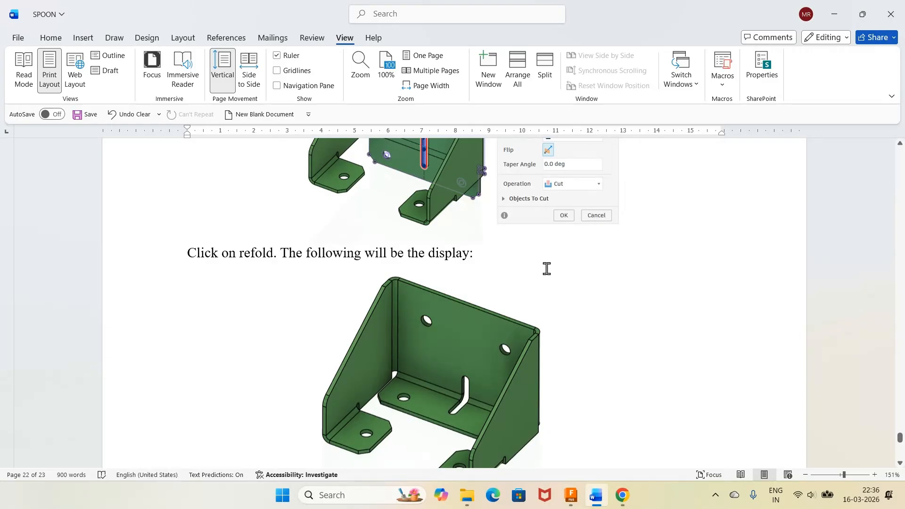
left_click(571, 495)
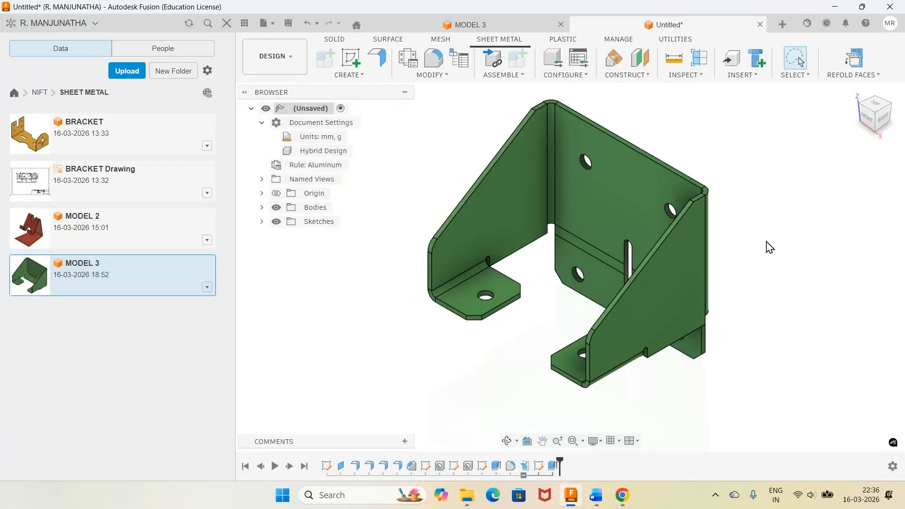
left_click(853, 66)
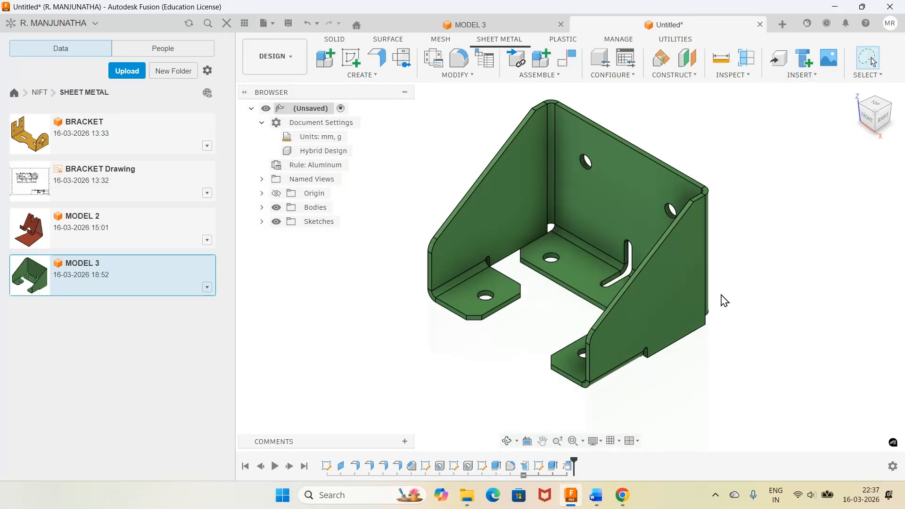
Step: Check the flat layout in Word, then unfold all bends with the inner face of the back wall as the stationary entity
left_click(570, 495)
scroll(483, 337, "down", 10)
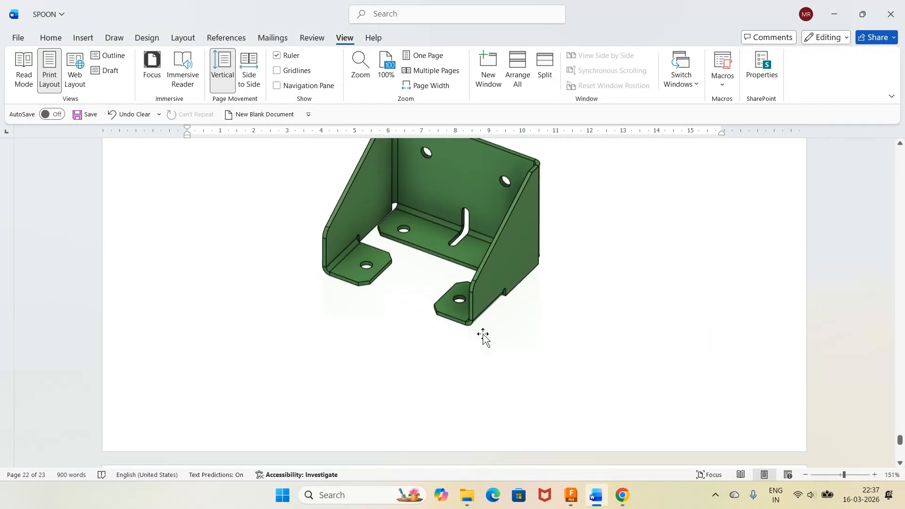
scroll(482, 332, "down", 7)
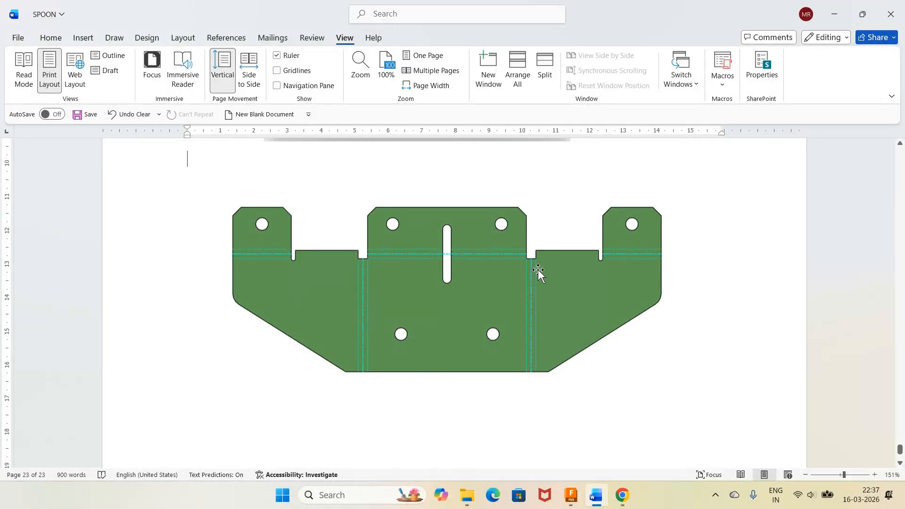
left_click(571, 494)
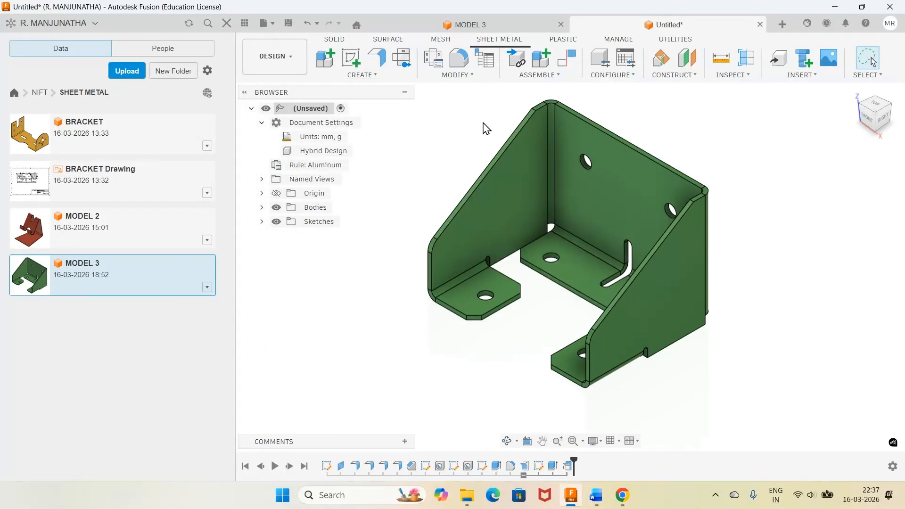
left_click(475, 80)
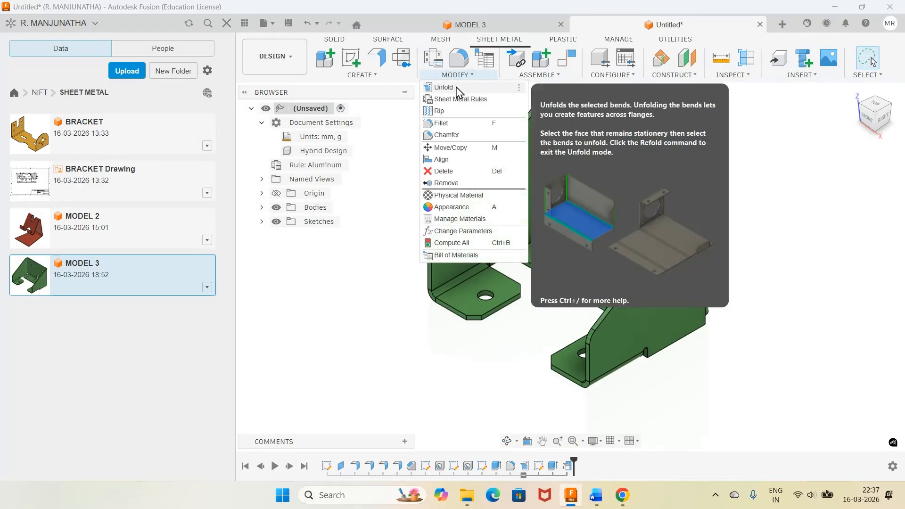
left_click(457, 89)
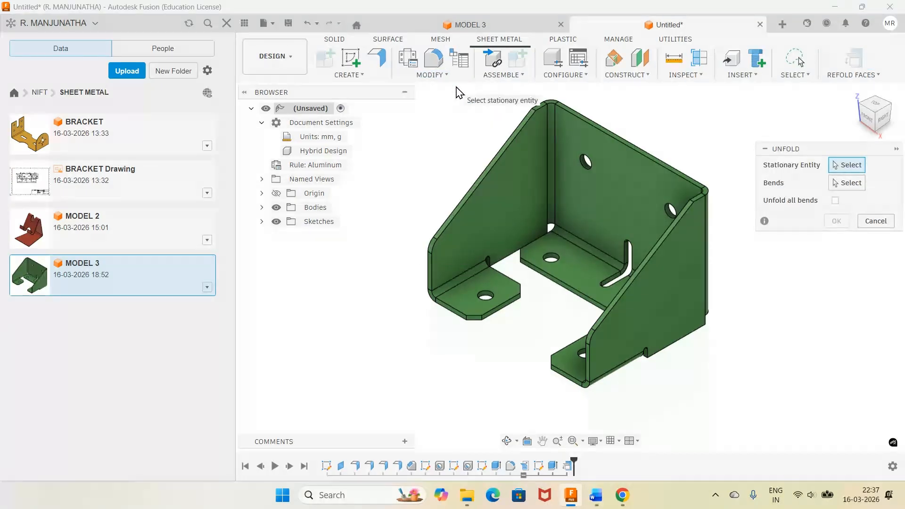
left_click(599, 183)
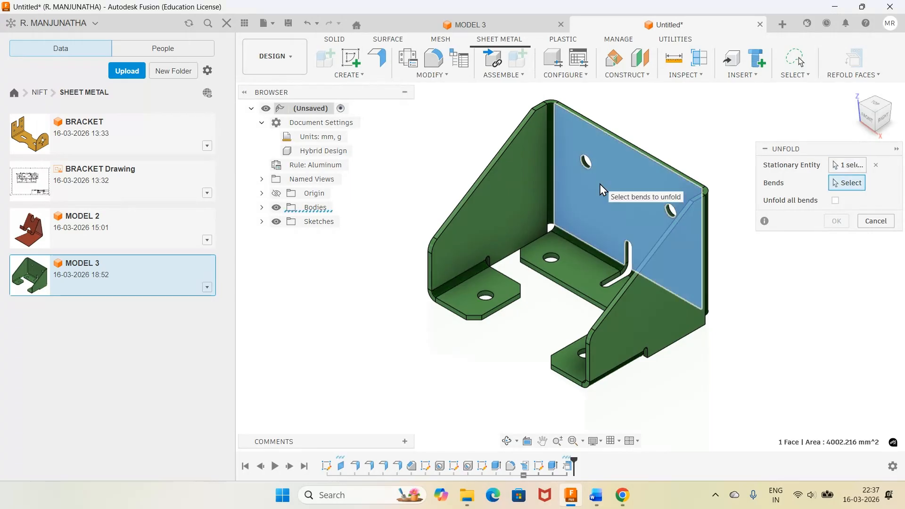
left_click(834, 201)
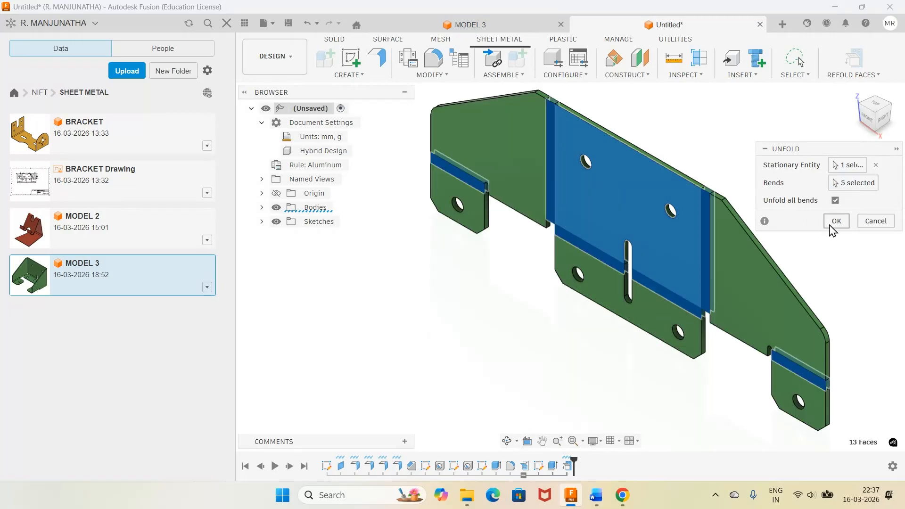
left_click(834, 221)
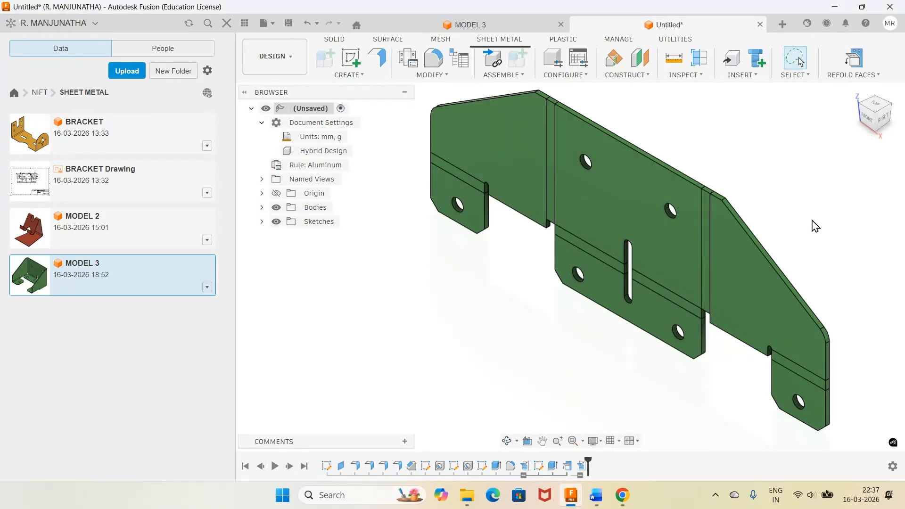
left_click(867, 118)
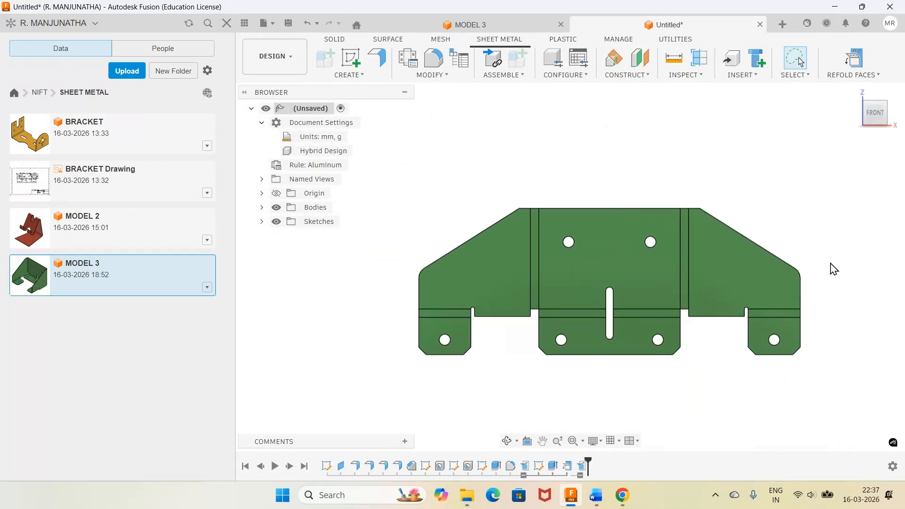
scroll(834, 271, "up", 1)
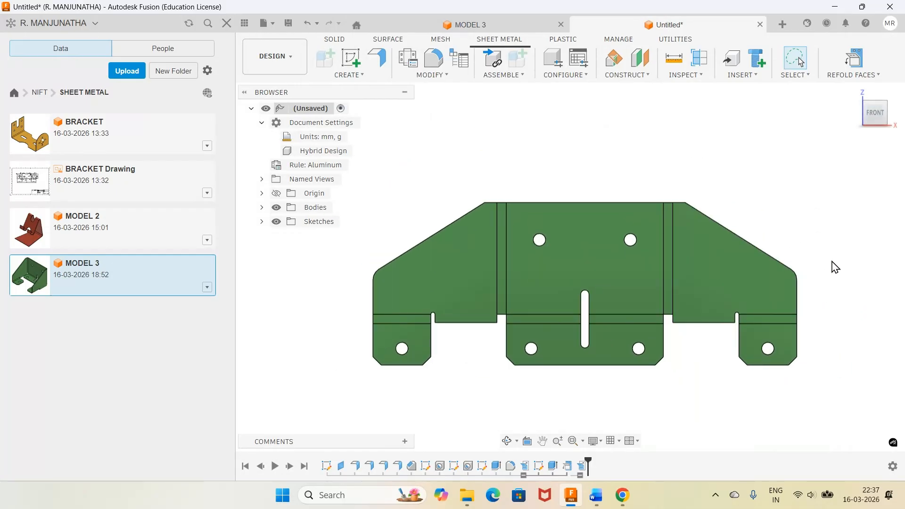